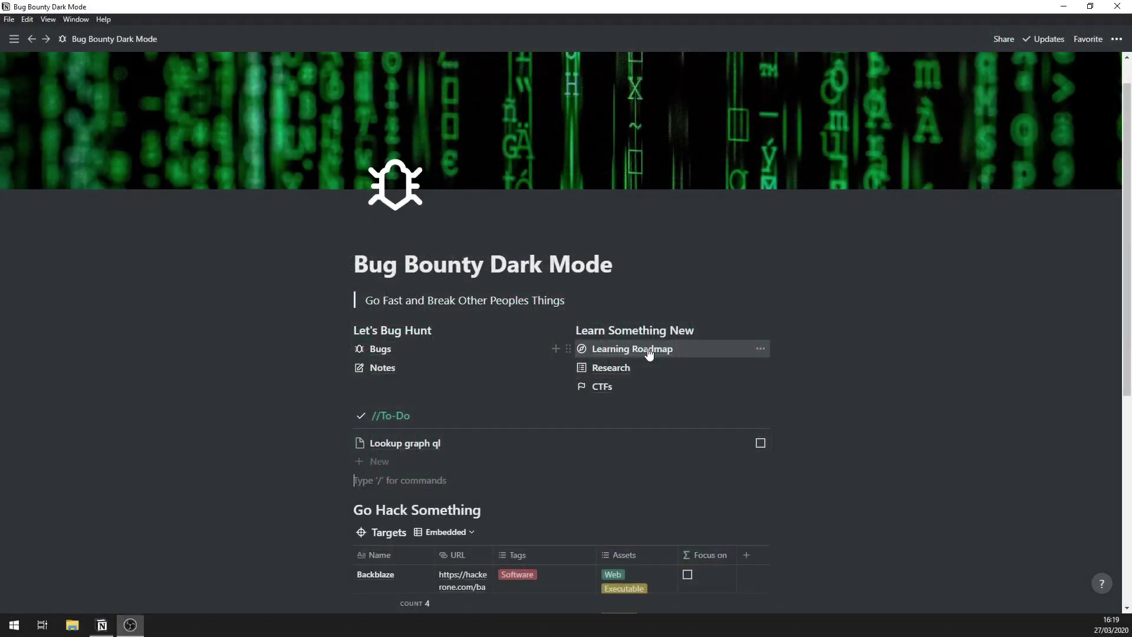
# On the Learning Roadmap board, move IDOR Hunting into To Learn and add a card named XXE.
pyautogui.click(652, 349)
pyautogui.moveTo(430, 187); pyautogui.dragTo(165, 186)
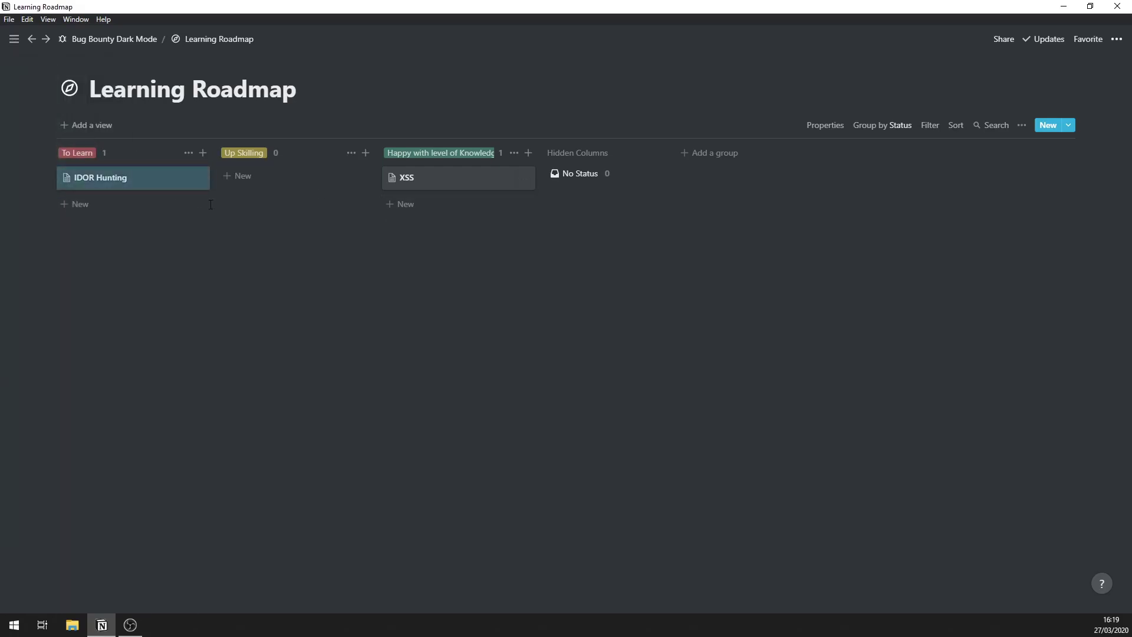
pyautogui.click(100, 208)
pyautogui.write('XXE')
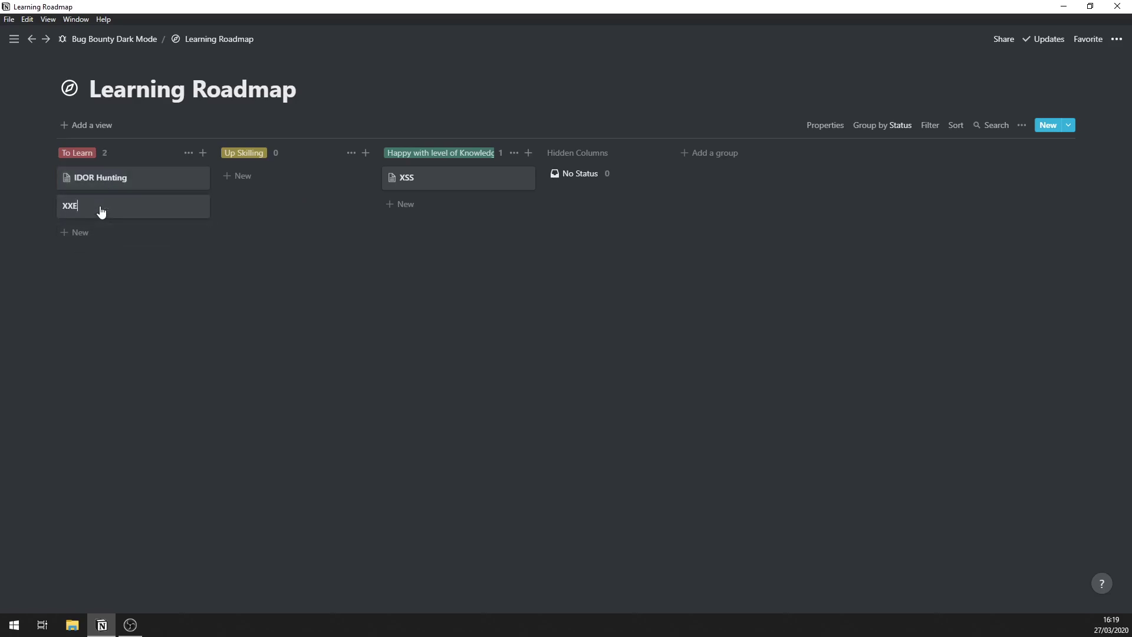
pyautogui.press('Return')
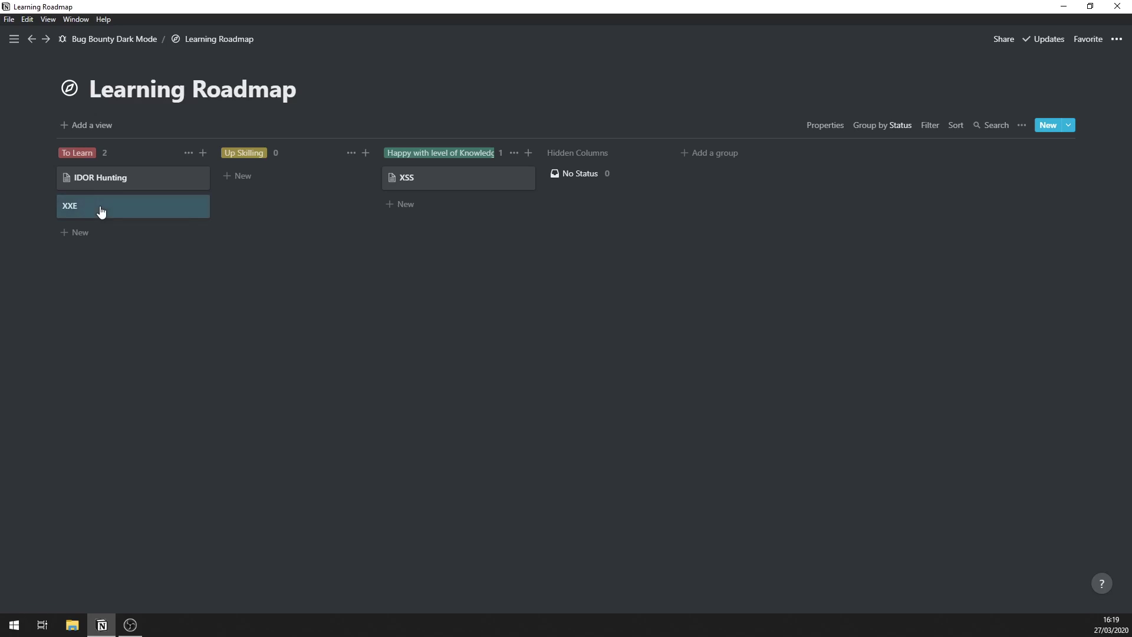
# Open the XXE card as a page and fill it with the Thing to Learn template.
pyautogui.click(176, 211)
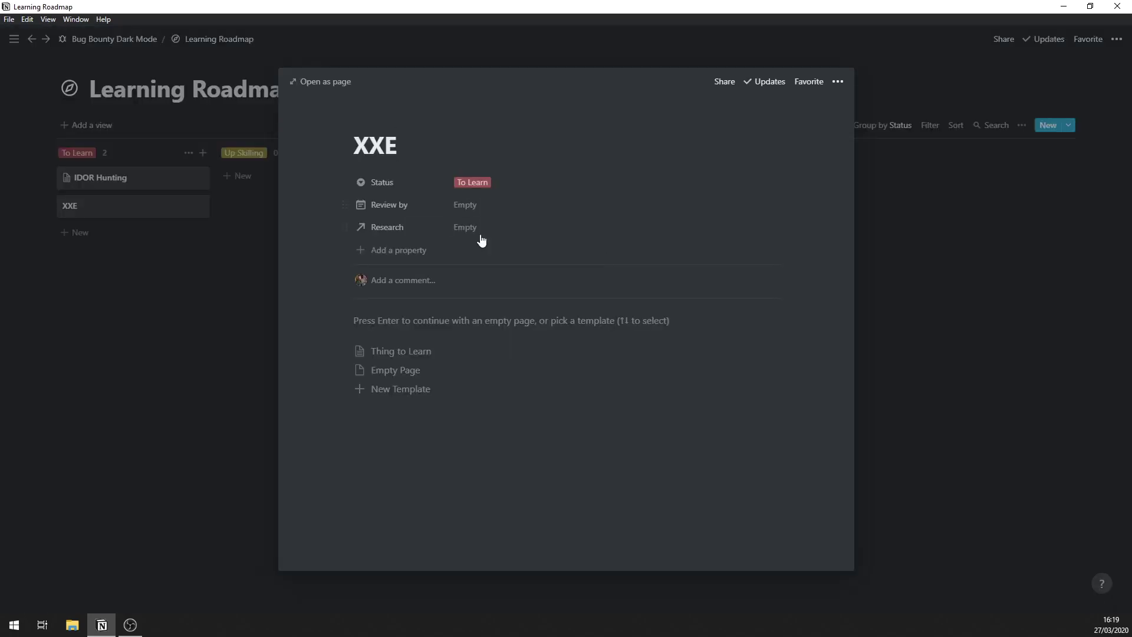
pyautogui.click(498, 228)
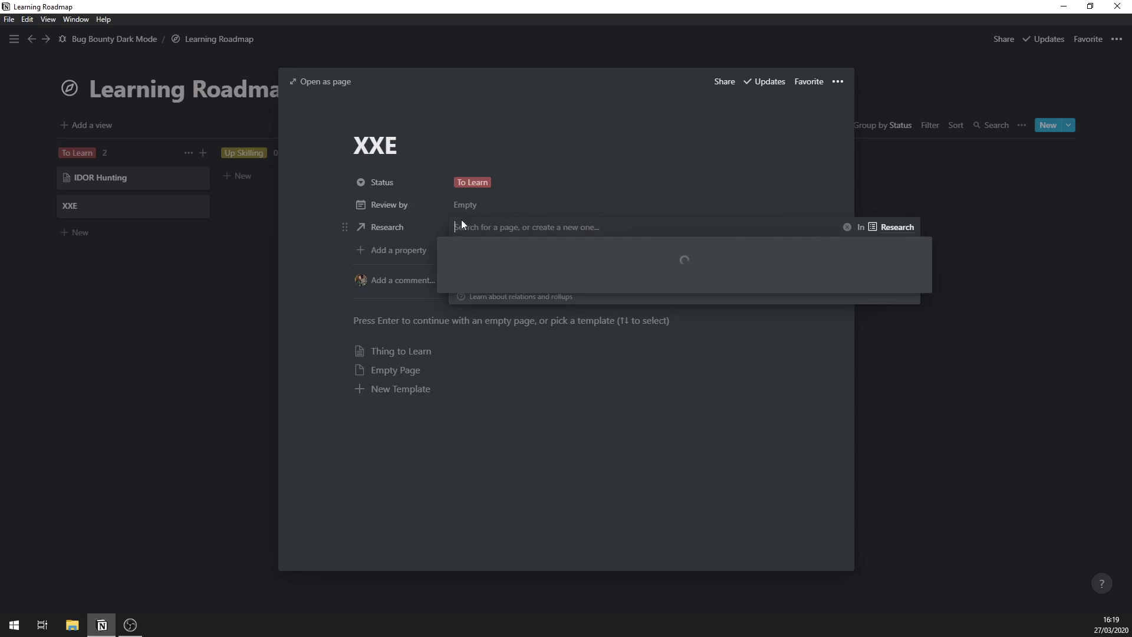
pyautogui.click(400, 411)
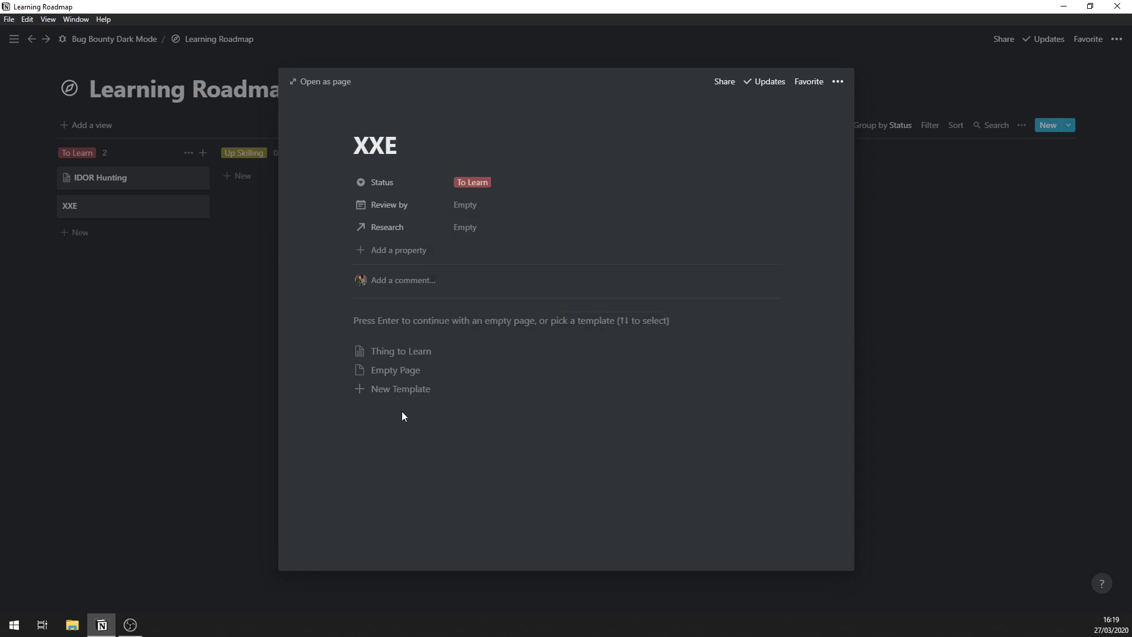
pyautogui.click(419, 352)
pyautogui.doubleClick(399, 343)
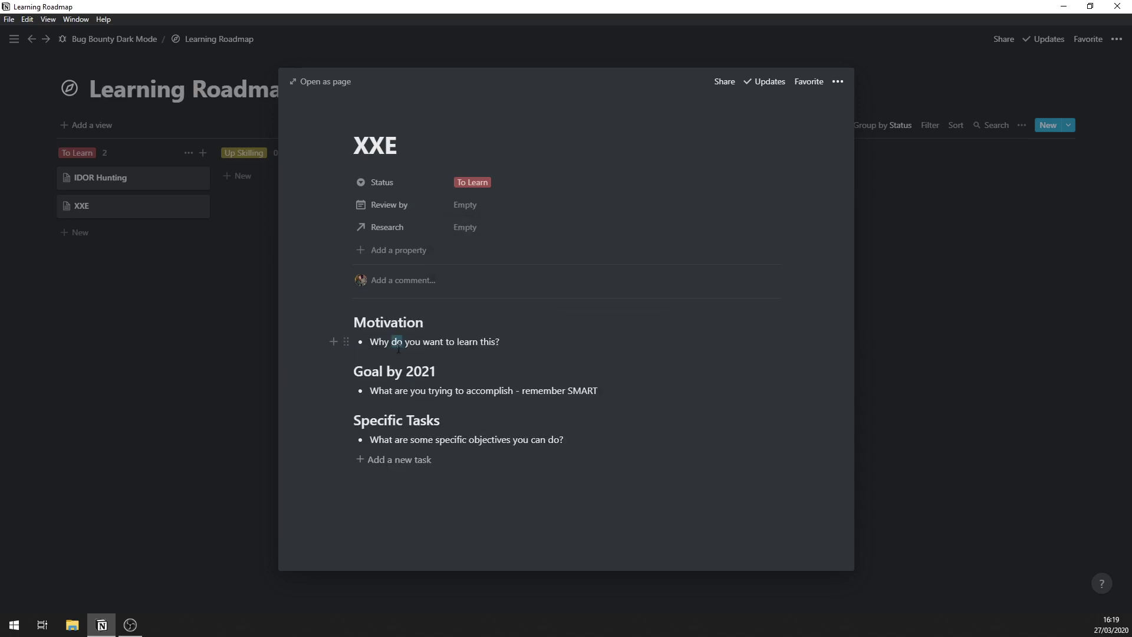
pyautogui.click(425, 391)
# Add to-dos 'Watch a viideo' and 'Google for disclossure' under Specific Tasks.
pyautogui.click(418, 460)
pyautogui.write('Watch a viideo')
pyautogui.press('Return')
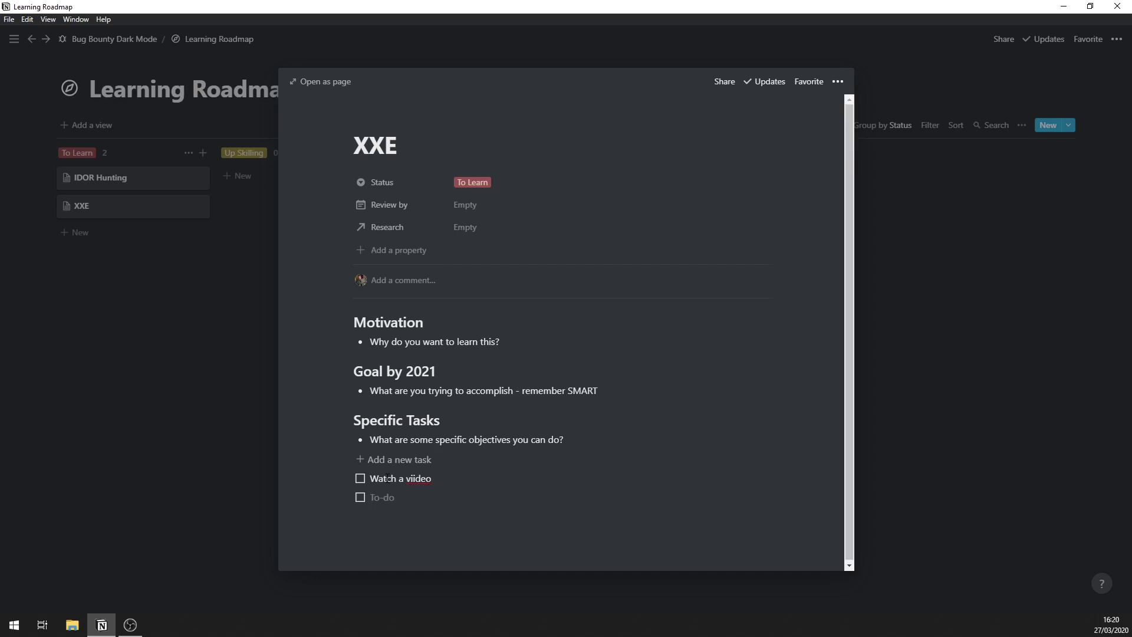
pyautogui.write('Google for discloss')
# Check XXE's Review by date and Research relation options, leaving both empty.
pyautogui.click(494, 206)
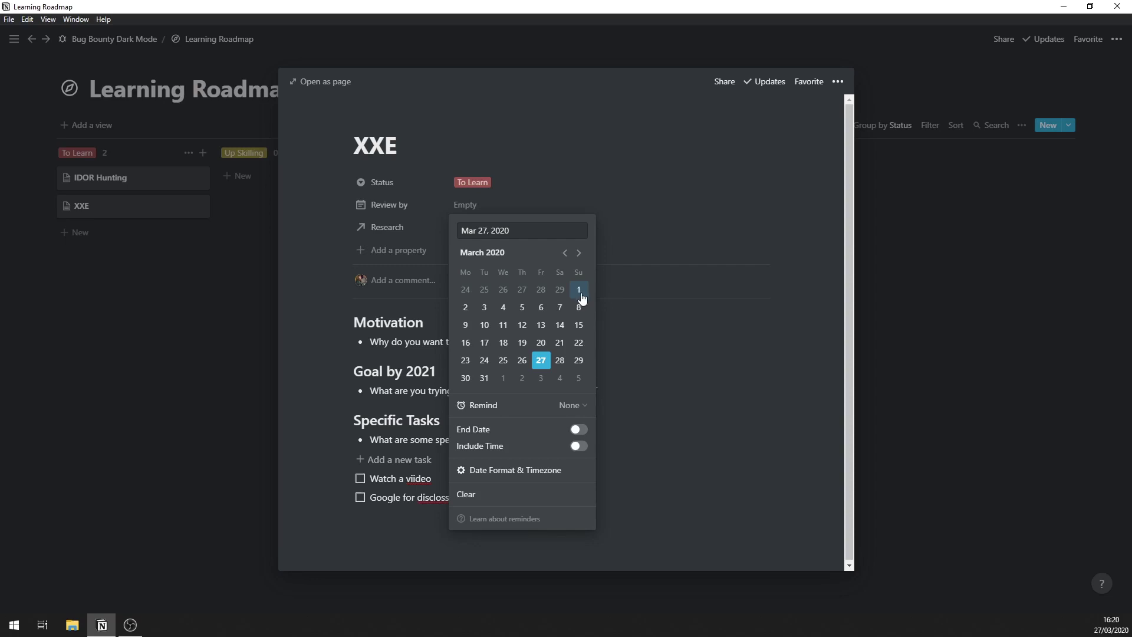
pyautogui.click(606, 372)
pyautogui.click(467, 226)
pyautogui.click(528, 344)
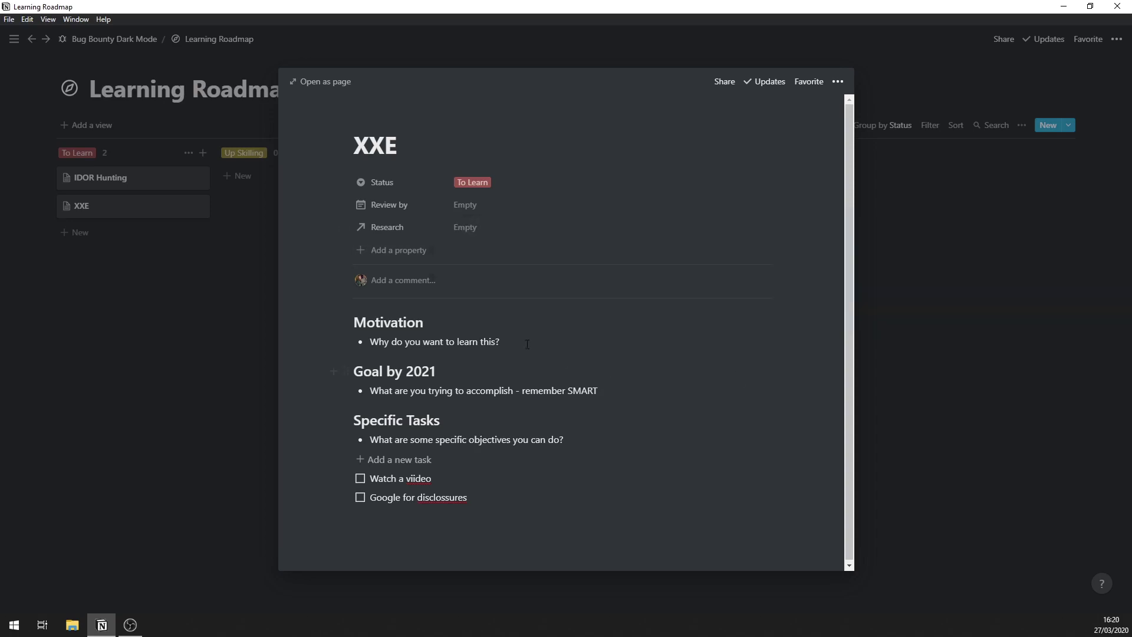
# Set XXE's status to Happy with level of Knowledge and move its card into Up Skilling.
pyautogui.click(518, 185)
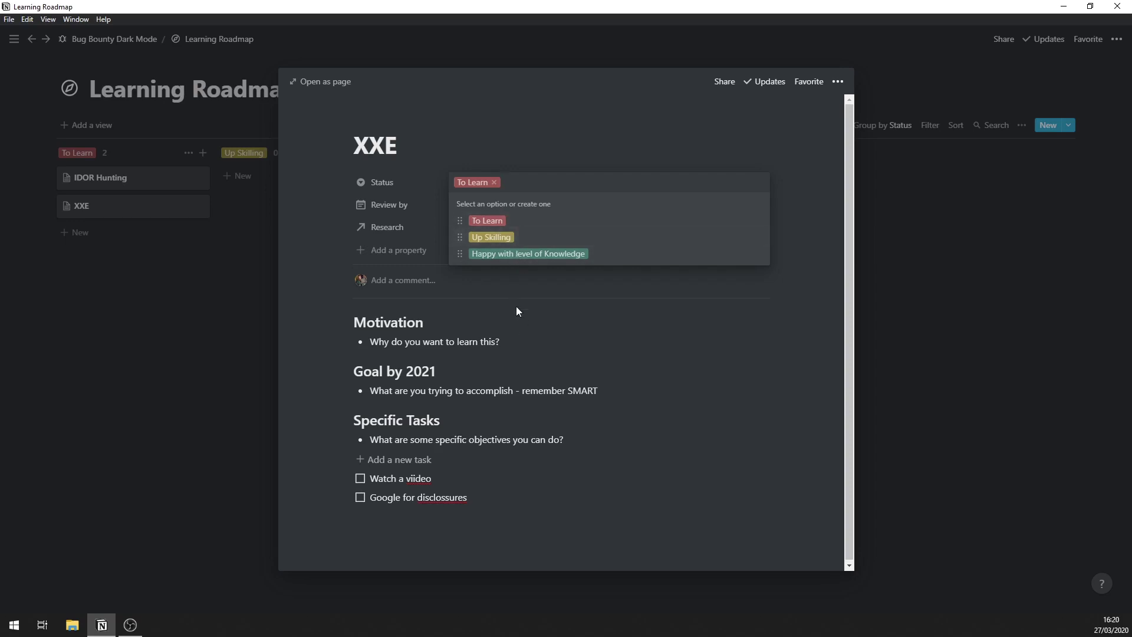
pyautogui.click(510, 257)
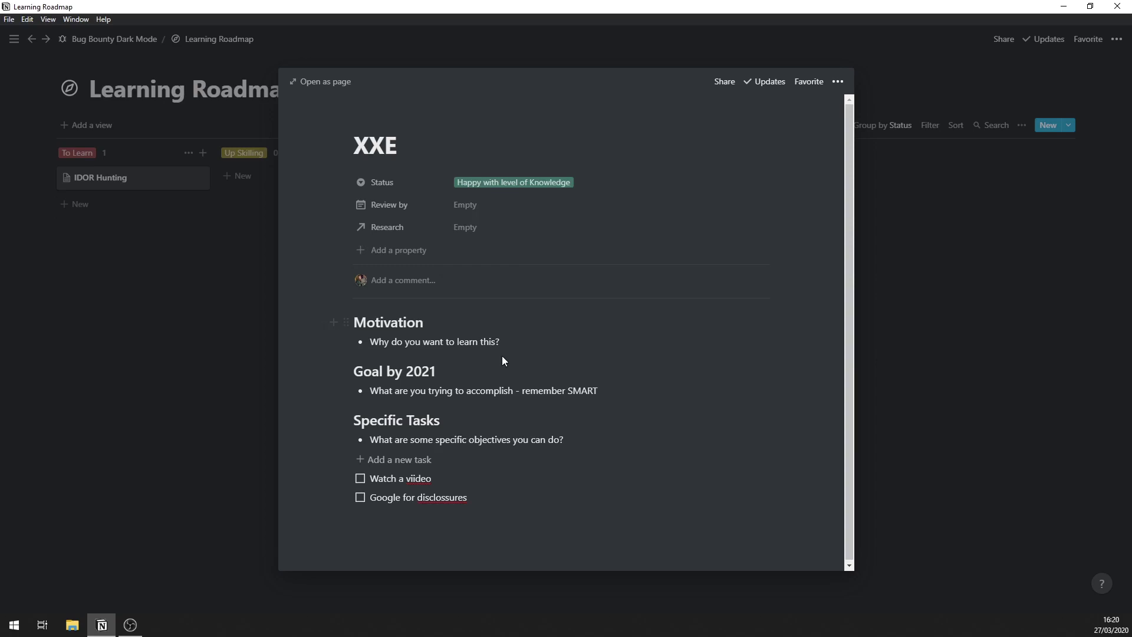
pyautogui.click(234, 324)
pyautogui.moveTo(457, 204); pyautogui.dragTo(275, 195)
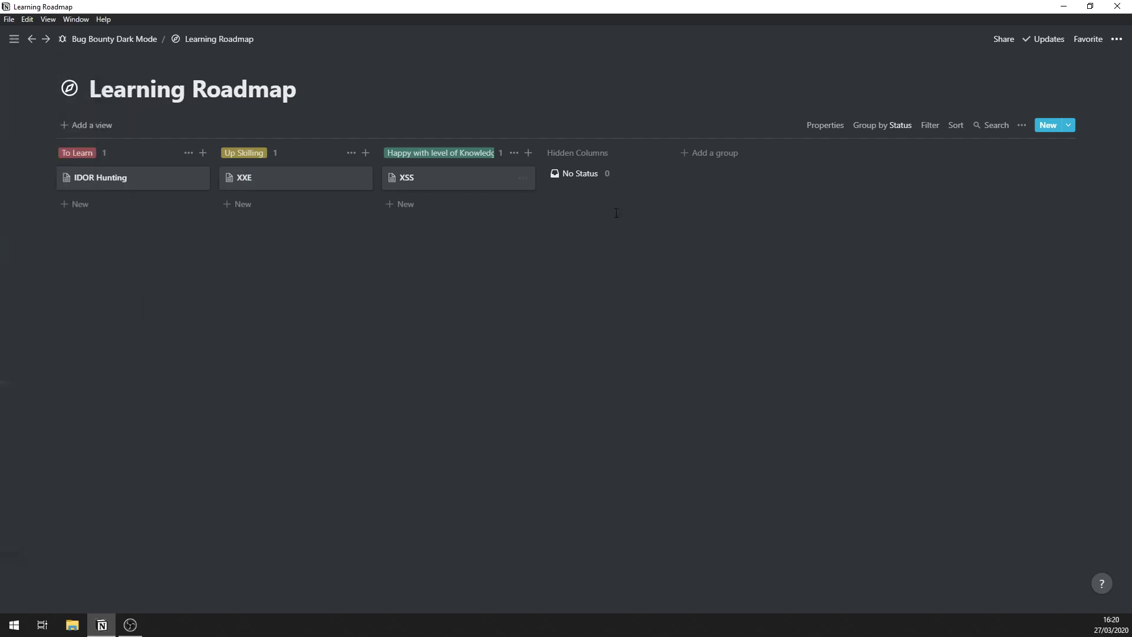
# Return to the Bug Bounty Dark Mode page and open the Research table.
pyautogui.click(155, 40)
pyautogui.click(611, 406)
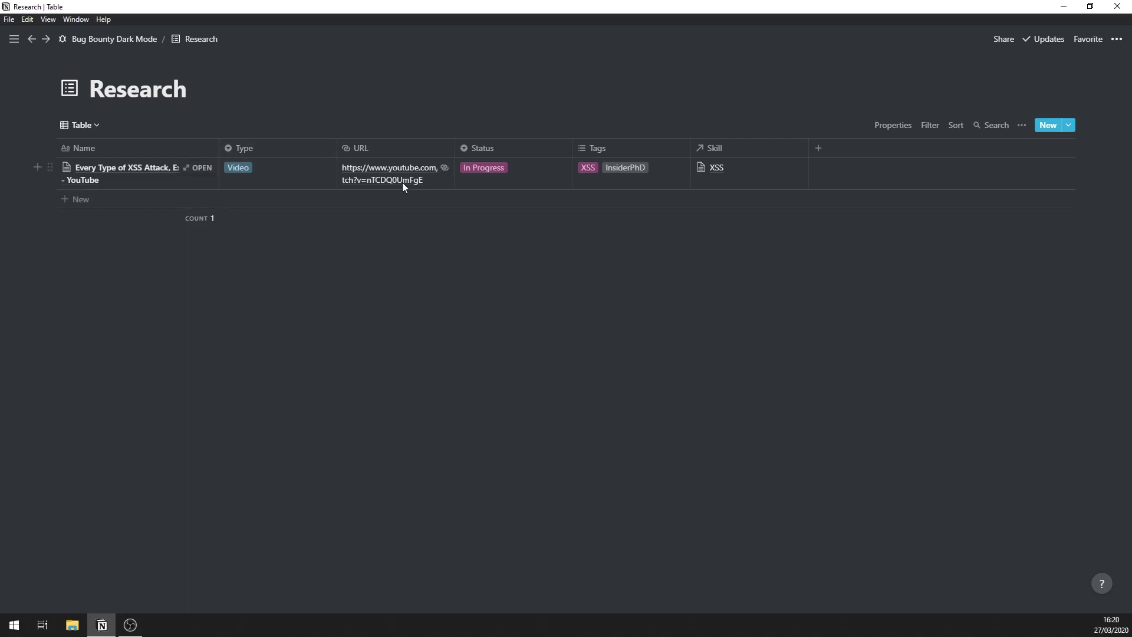
# Open the XSS video entry and review the bullet notes below the video.
pyautogui.click(202, 168)
pyautogui.scroll(-2, 455, 377)
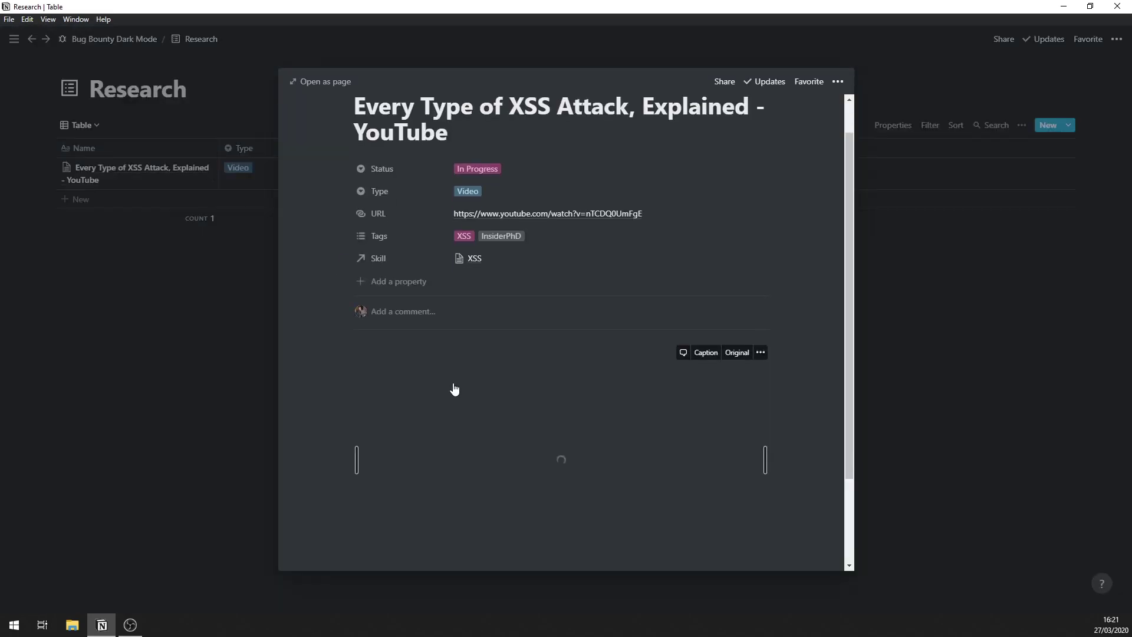
pyautogui.scroll(-3, 454, 386)
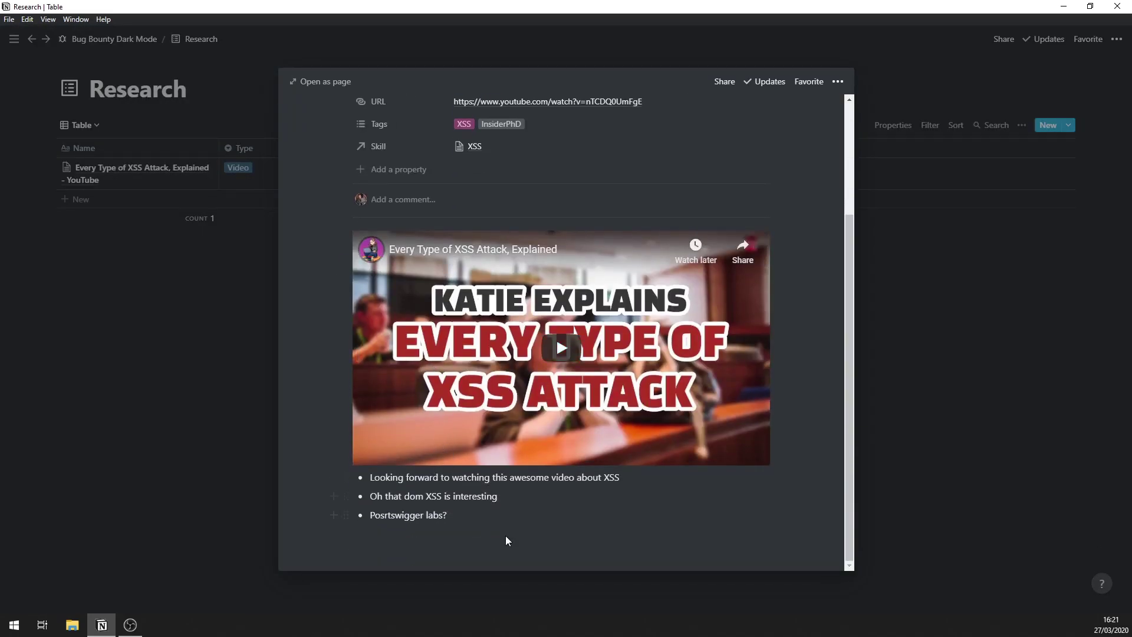
pyautogui.moveTo(508, 540); pyautogui.dragTo(460, 474)
pyautogui.click(442, 496)
pyautogui.scroll(3, 378, 495)
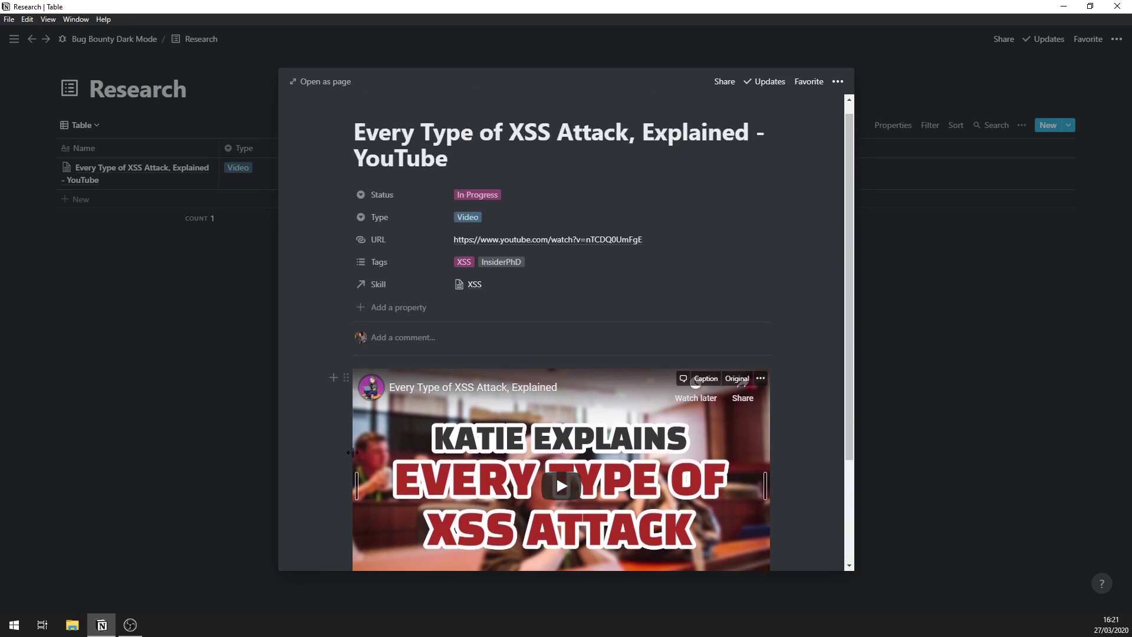
# Change the entry's status to Not Started, check its Skill relation, and close the page.
pyautogui.click(493, 199)
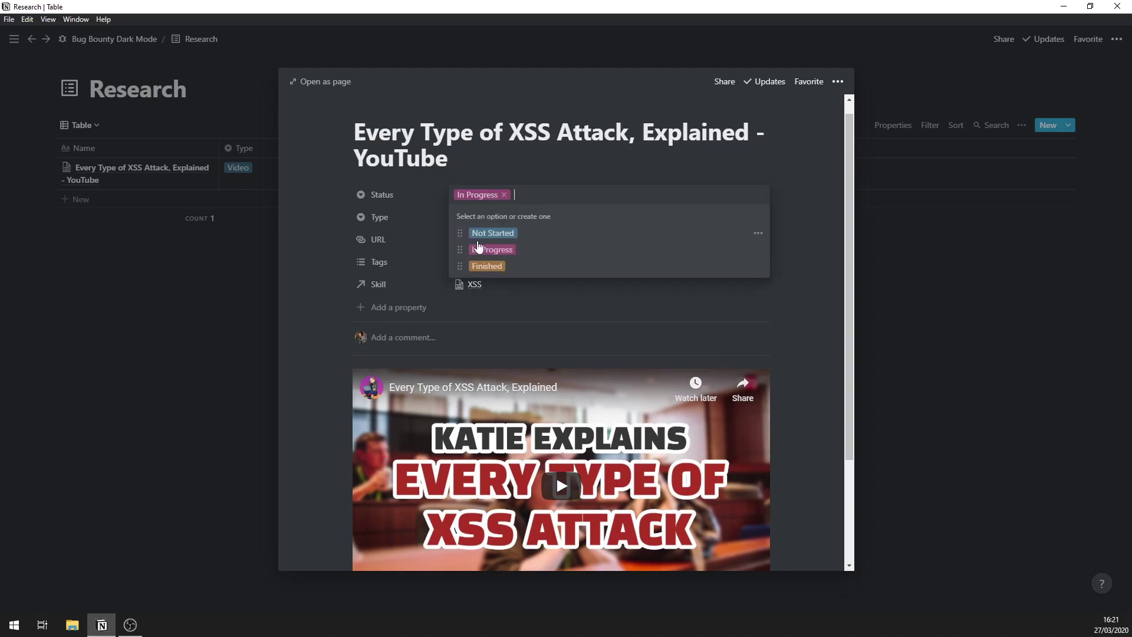
pyautogui.click(487, 233)
pyautogui.click(477, 196)
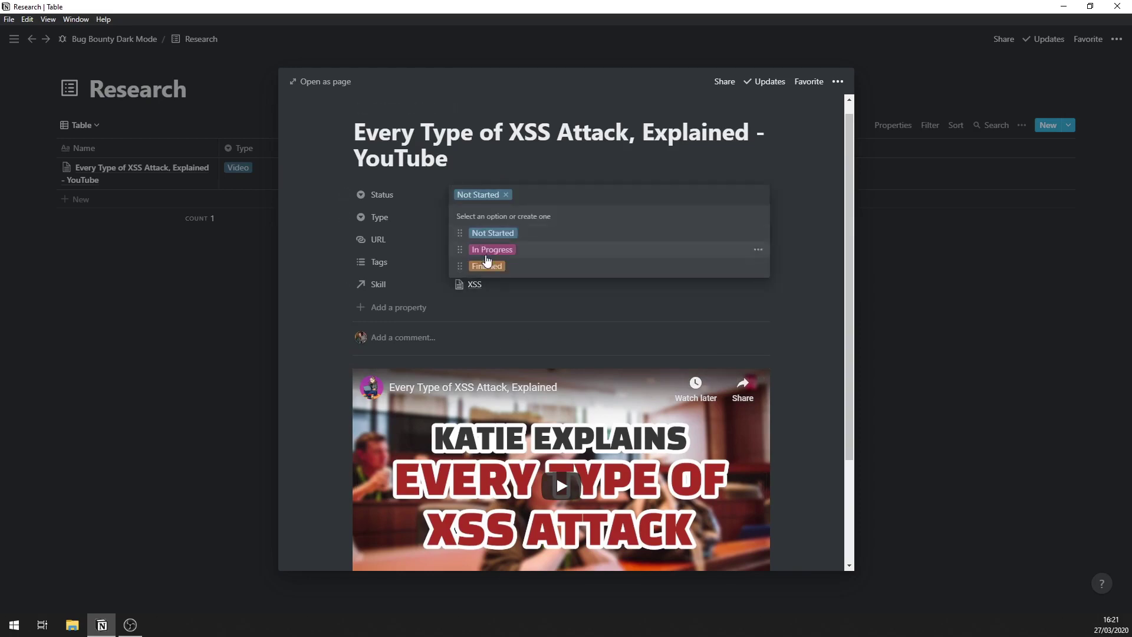
pyautogui.click(517, 385)
pyautogui.click(481, 295)
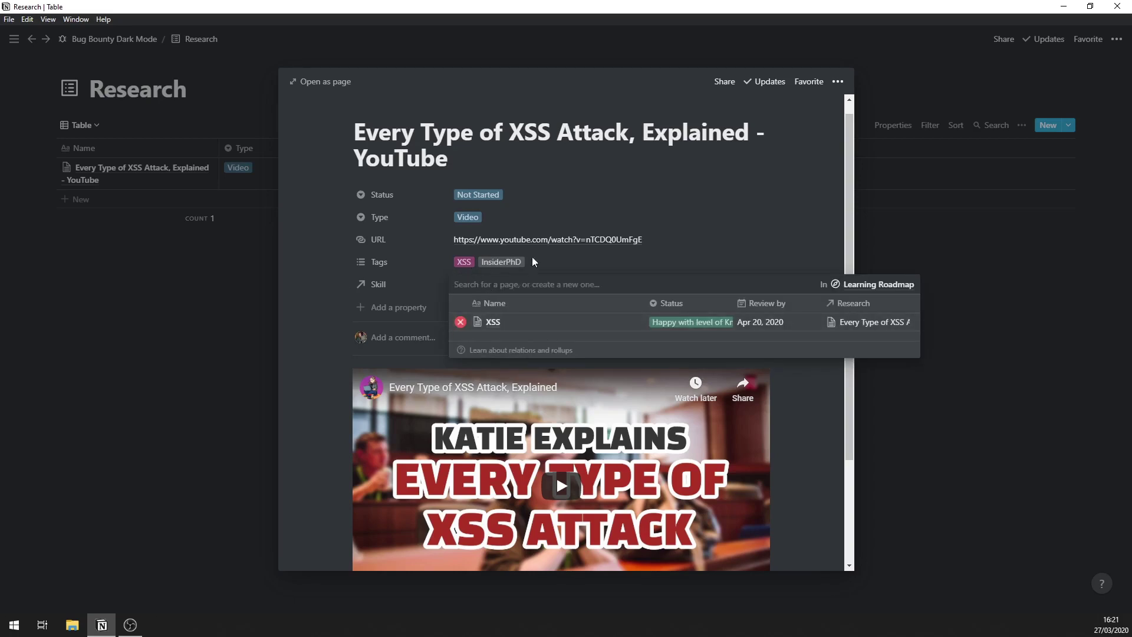
pyautogui.click(575, 260)
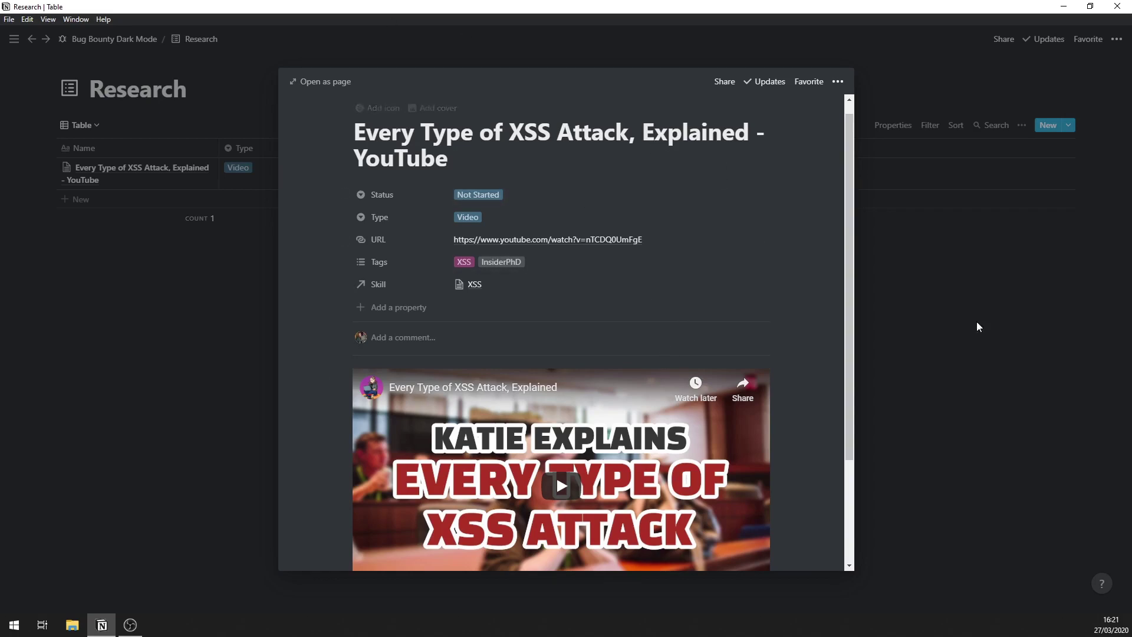
pyautogui.click(995, 325)
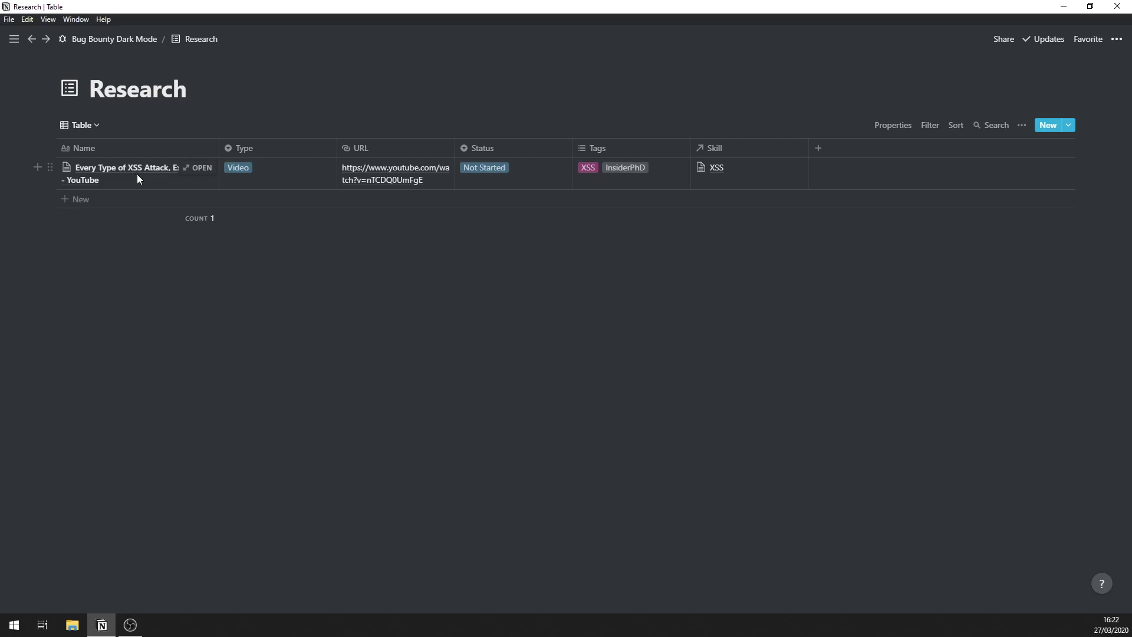
# Return to the Bug Bounty Dark Mode page and open the CTFs page.
pyautogui.click(138, 41)
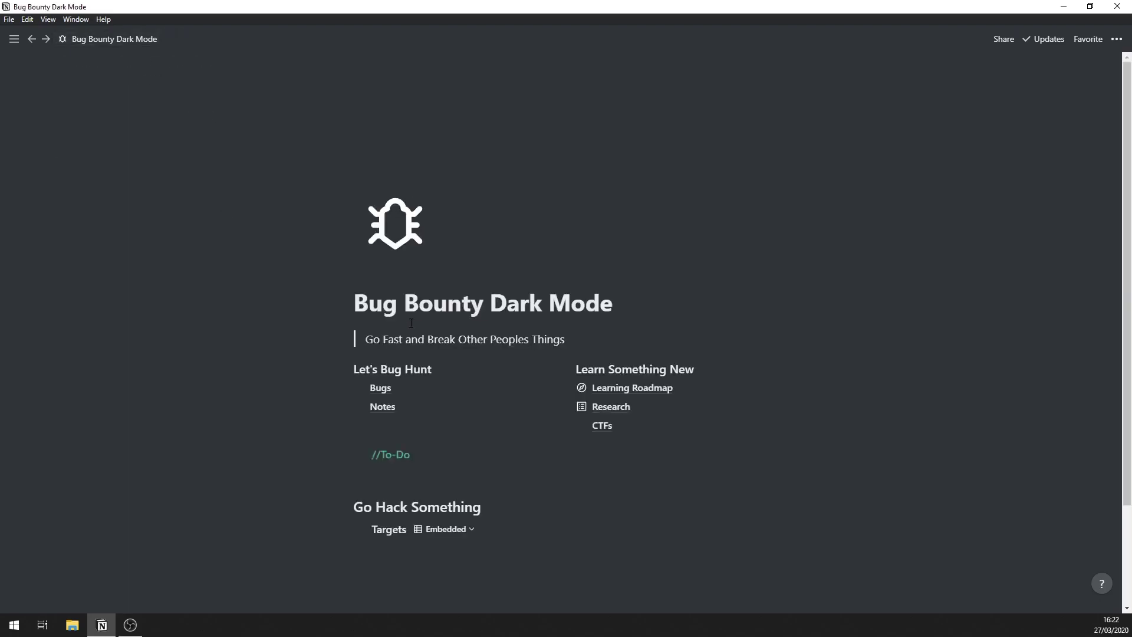
pyautogui.scroll(-2, 606, 288)
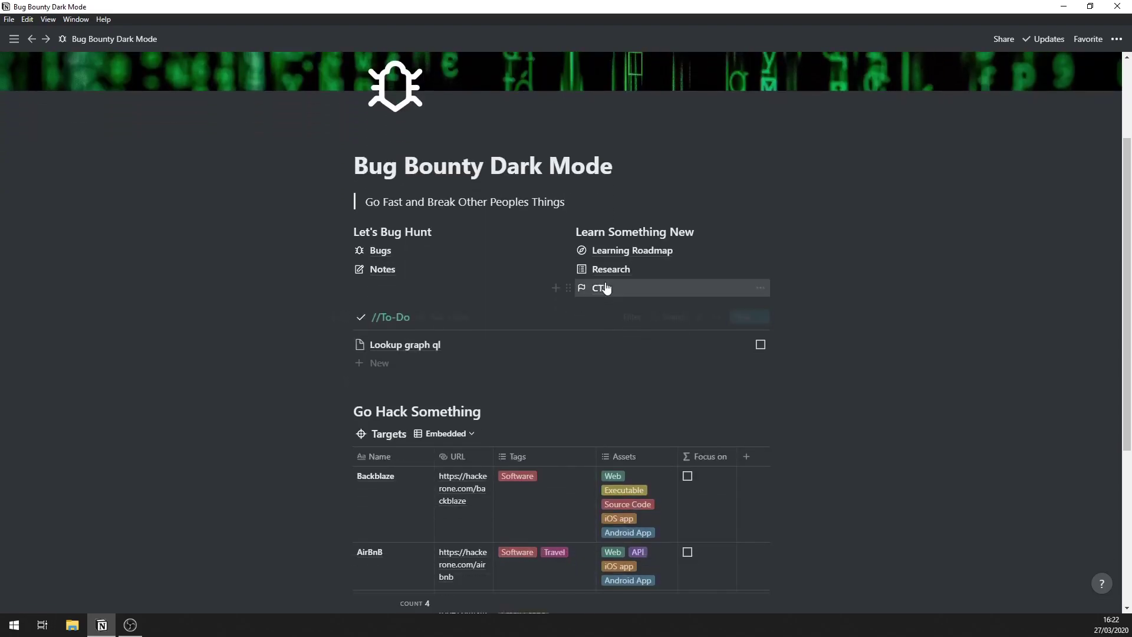
pyautogui.click(605, 288)
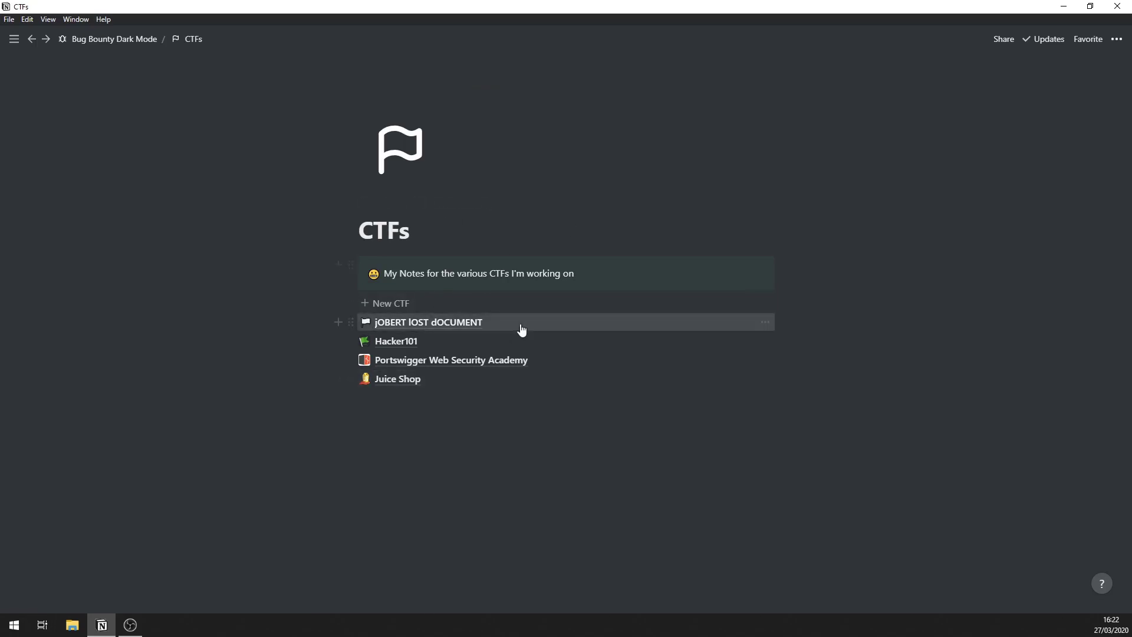
# Open the Hacker101 CTF page and look over its Key section.
pyautogui.click(398, 342)
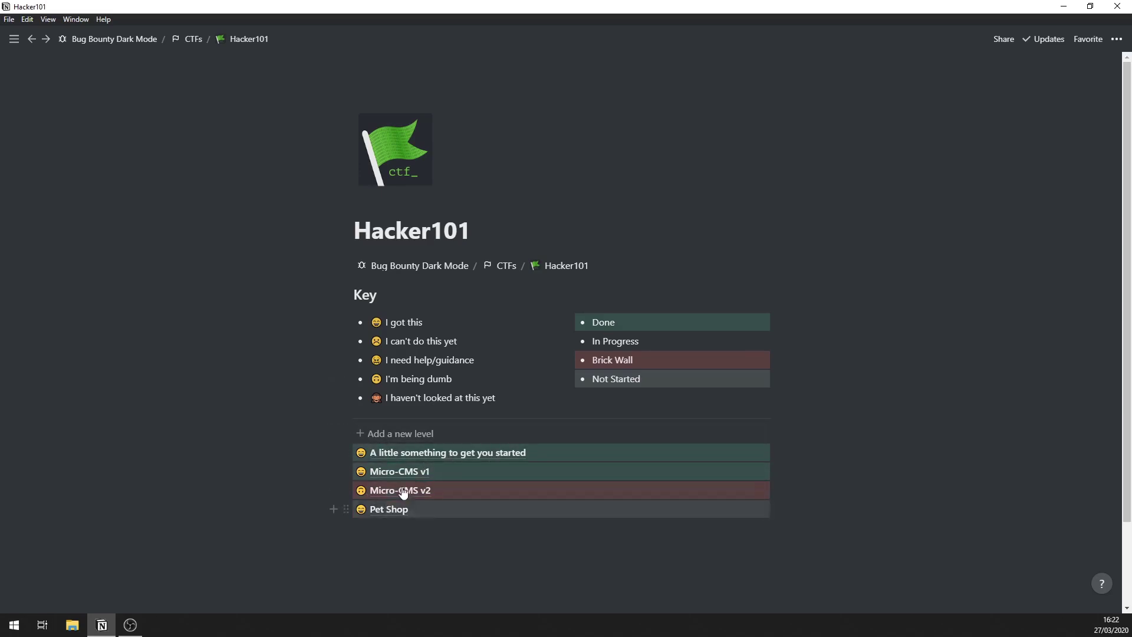
pyautogui.moveTo(360, 295); pyautogui.dragTo(479, 392)
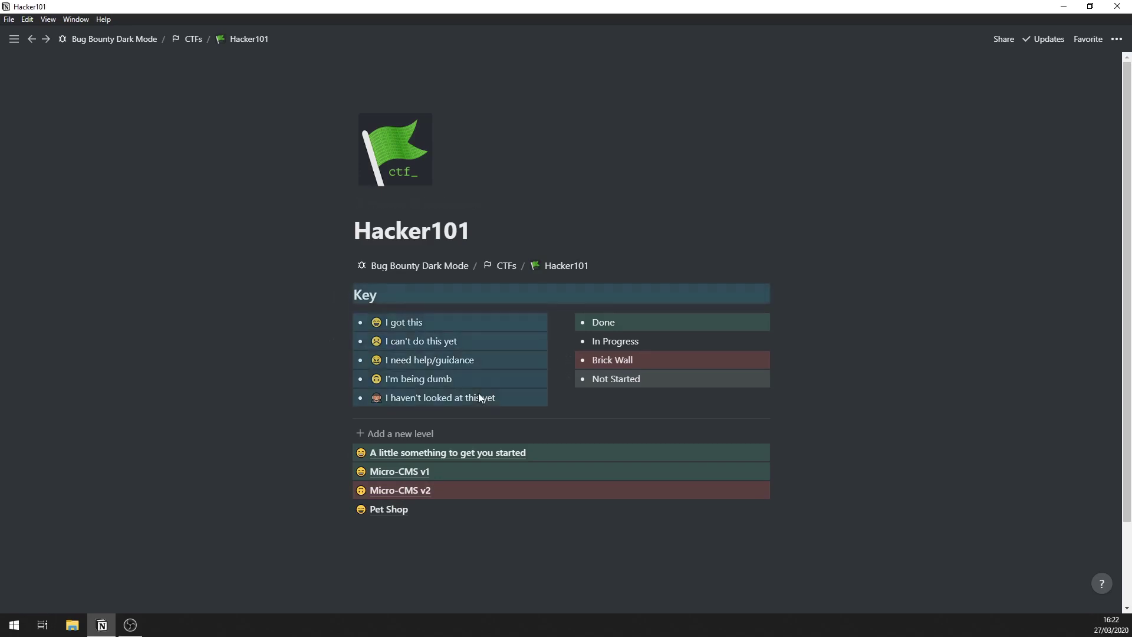
pyautogui.click(486, 394)
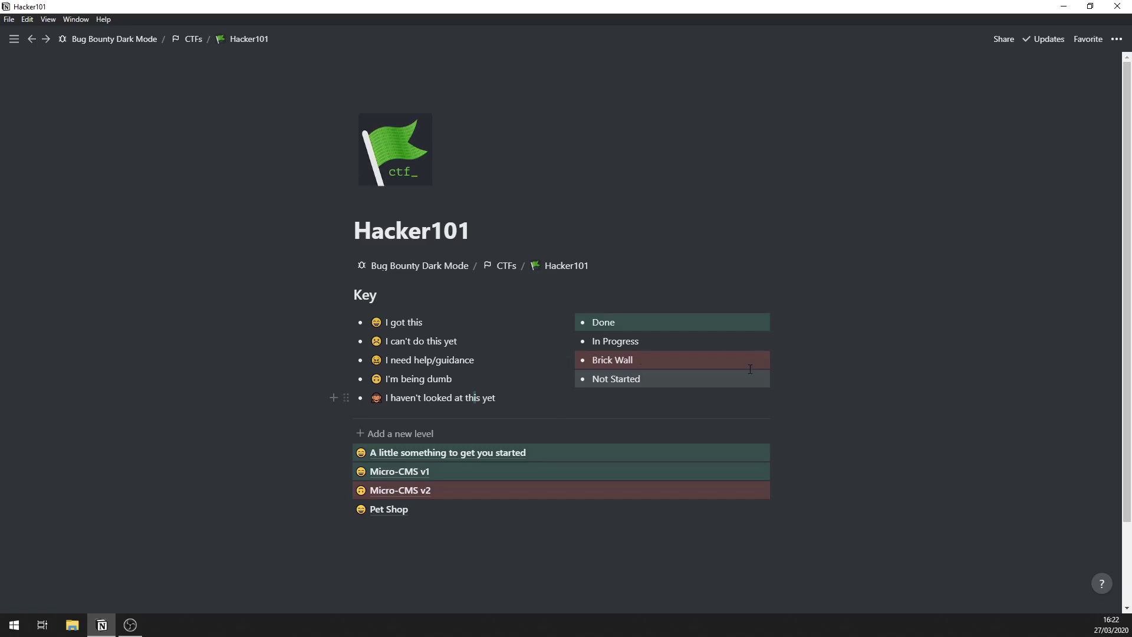
pyautogui.click(705, 359)
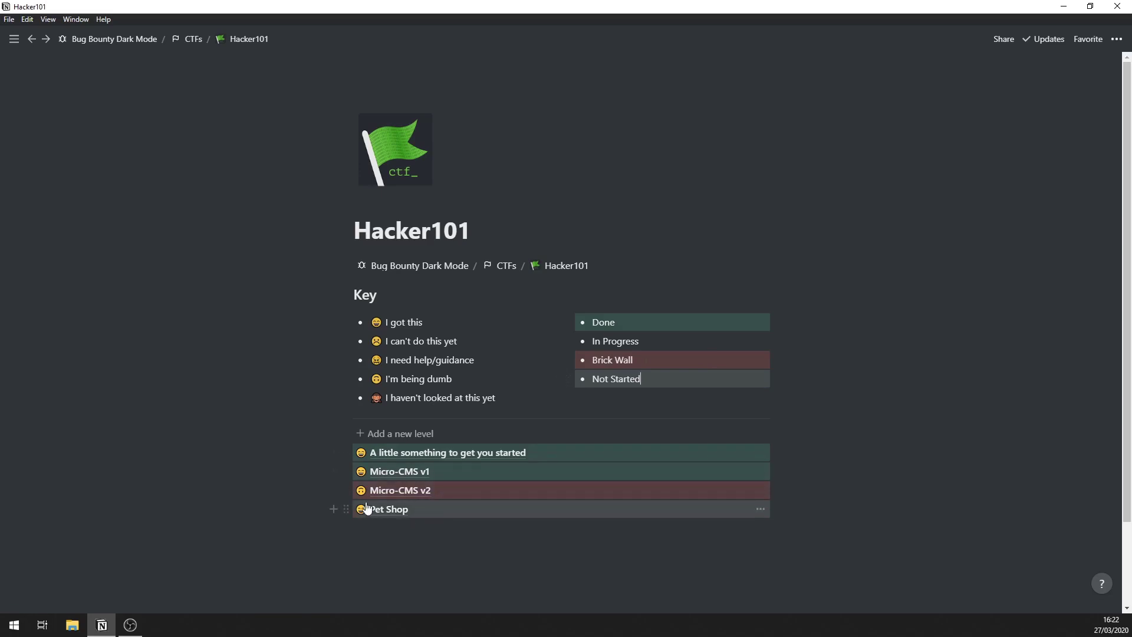
# Give the Pet Shop level row a gray background.
pyautogui.click(346, 509)
pyautogui.moveTo(324, 564)
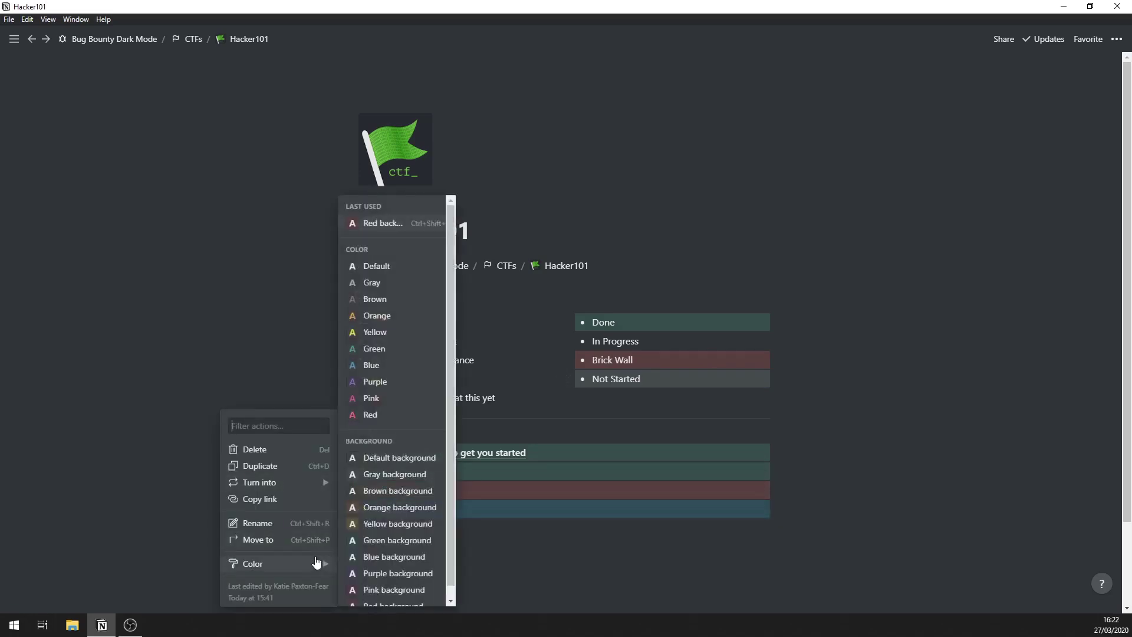
pyautogui.click(374, 512)
pyautogui.click(484, 547)
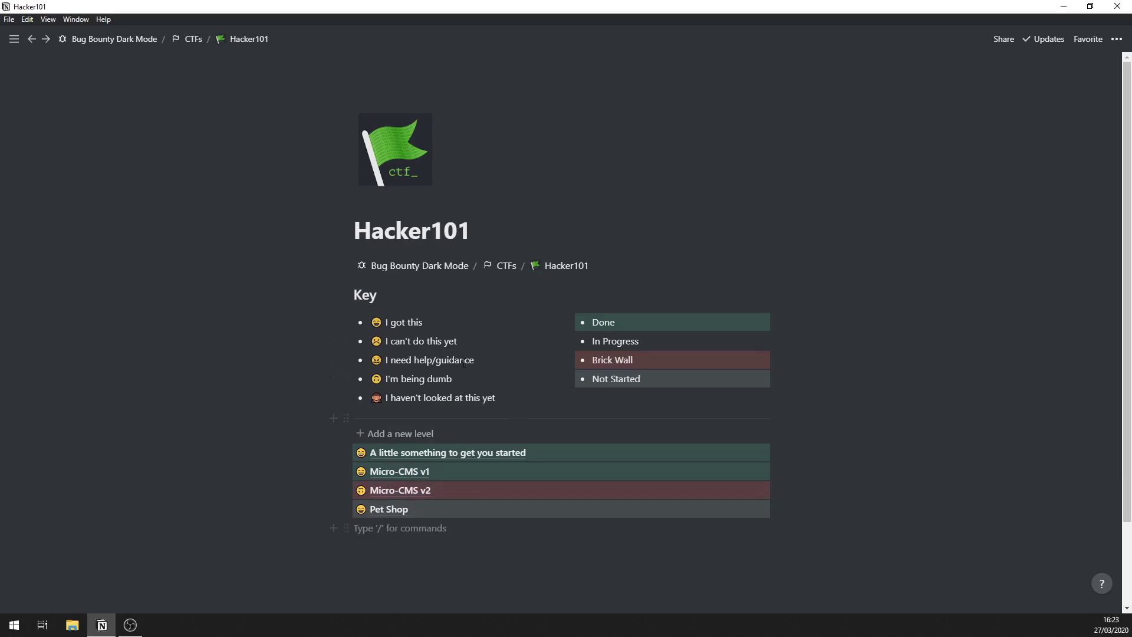
# Add a new Level entry to Hacker101 and look at its page.
pyautogui.click(401, 433)
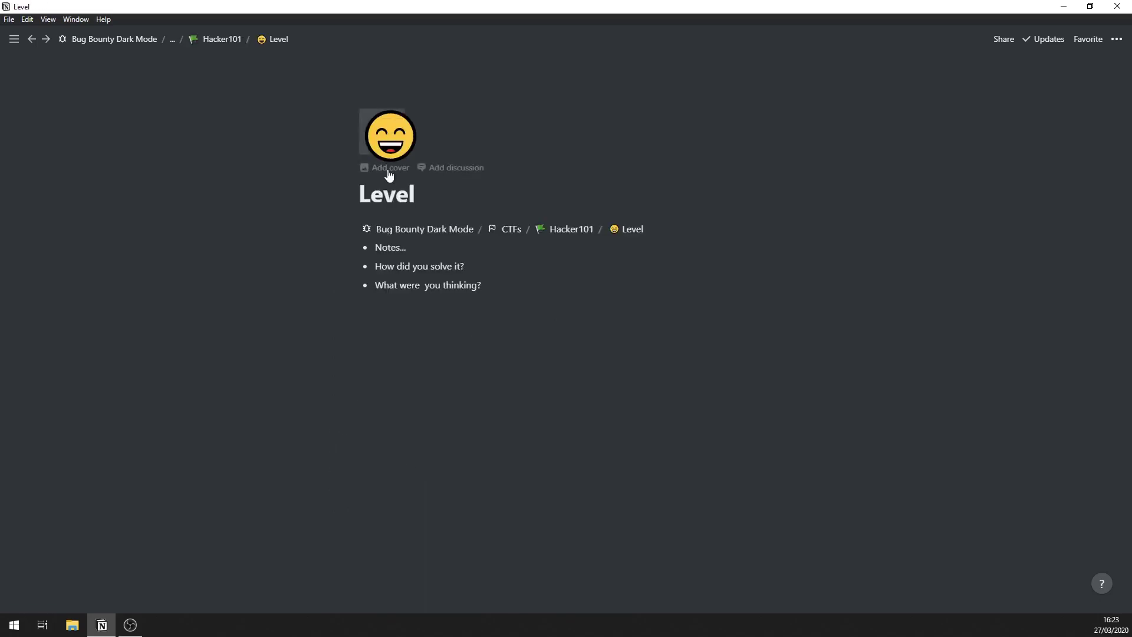
pyautogui.moveTo(482, 285); pyautogui.dragTo(365, 258)
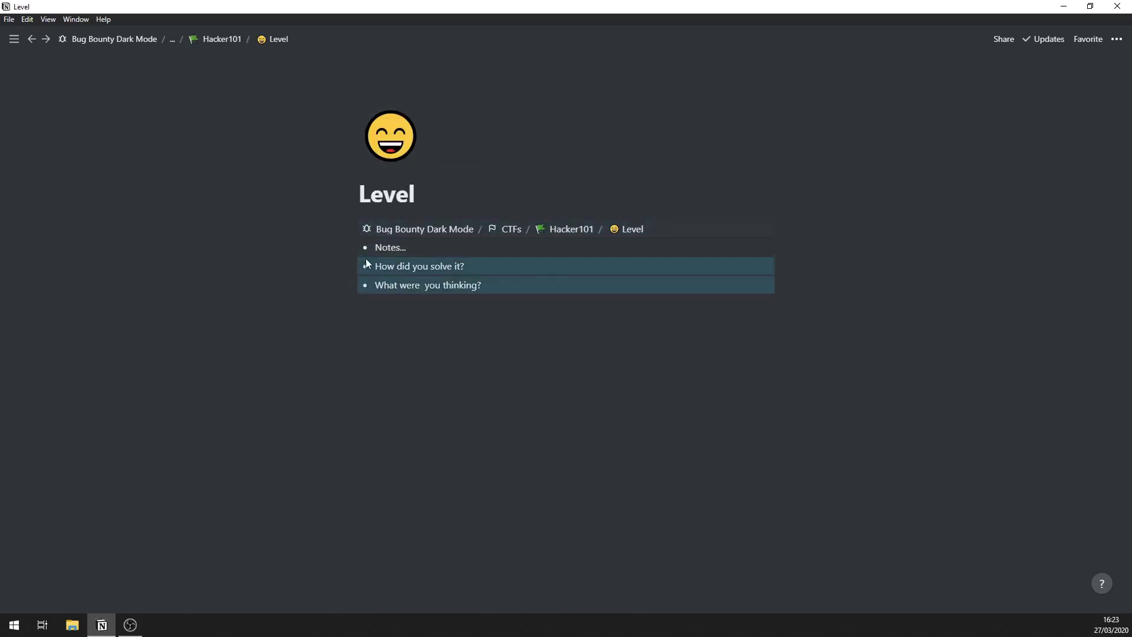
pyautogui.click(569, 230)
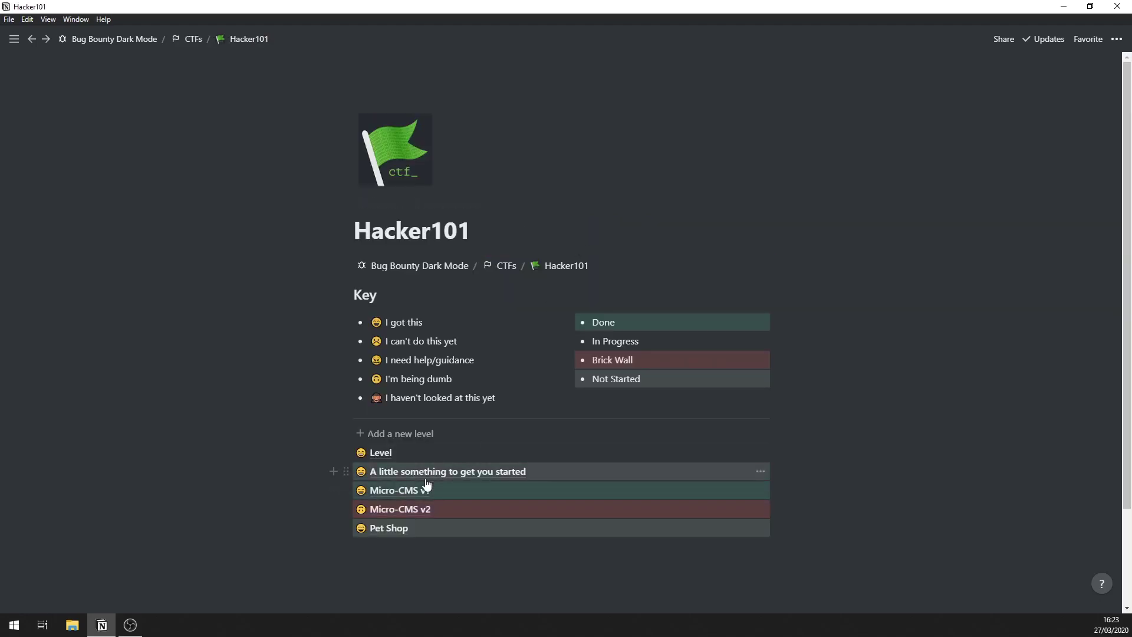
# Browse the Micro-CMS v1 and 'A little something to get you started' level pages.
pyautogui.click(414, 494)
pyautogui.moveTo(528, 331); pyautogui.dragTo(345, 260)
pyautogui.click(581, 235)
pyautogui.click(406, 471)
pyautogui.moveTo(606, 266); pyautogui.dragTo(352, 240)
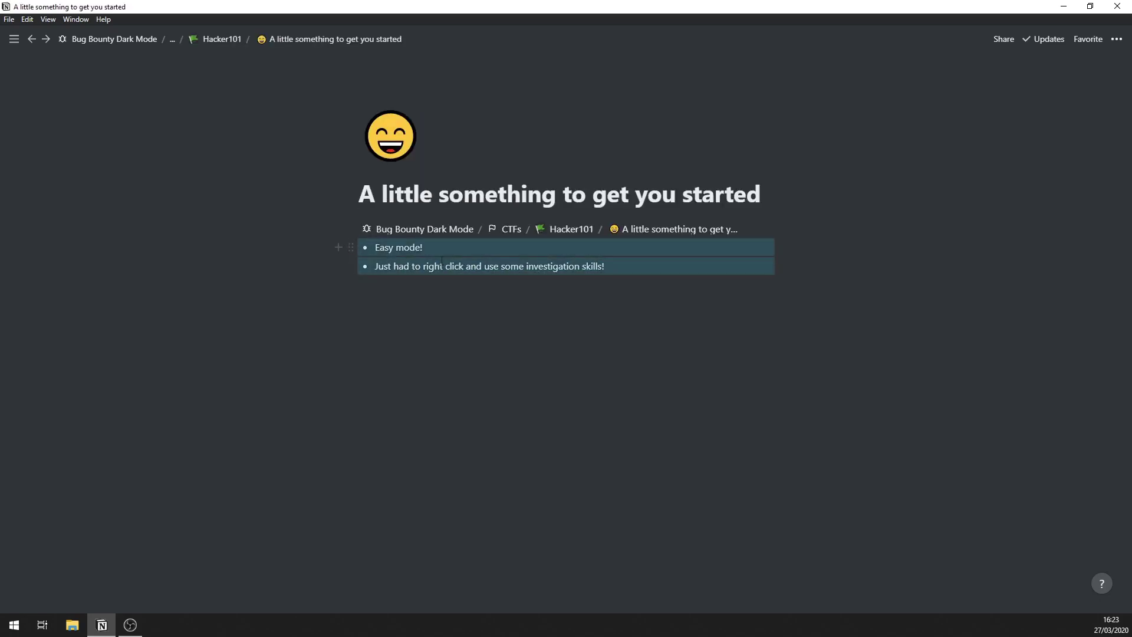
pyautogui.click(581, 235)
# Check the Micro-CMS v2 and v1 level pages, then go up to the CTFs page.
pyautogui.click(405, 508)
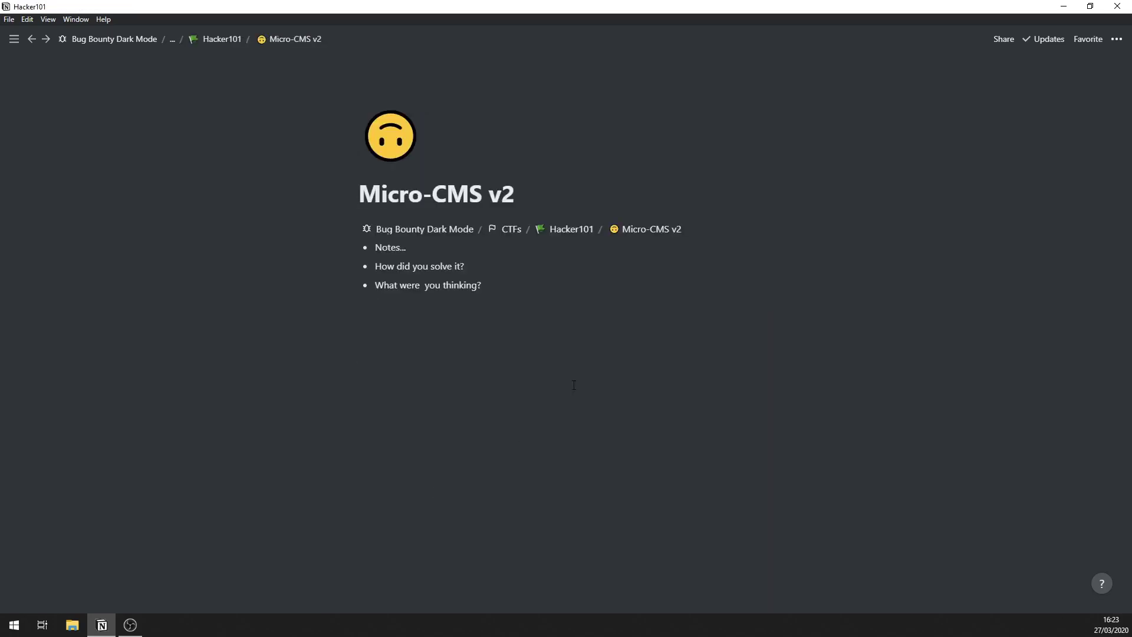
pyautogui.click(577, 231)
pyautogui.click(416, 490)
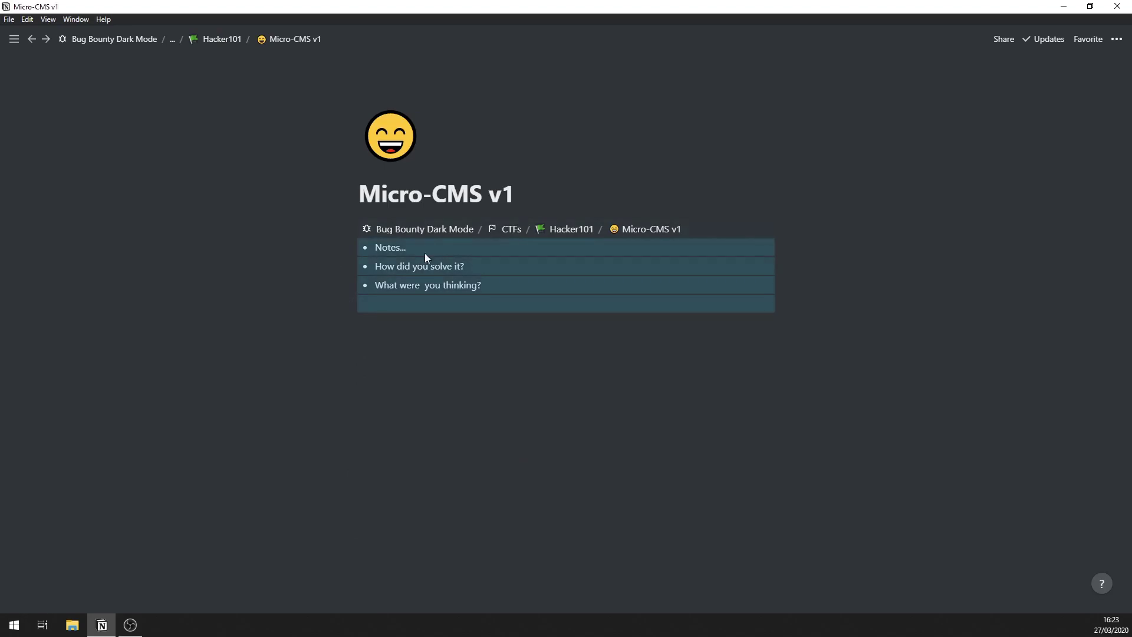
pyautogui.click(559, 231)
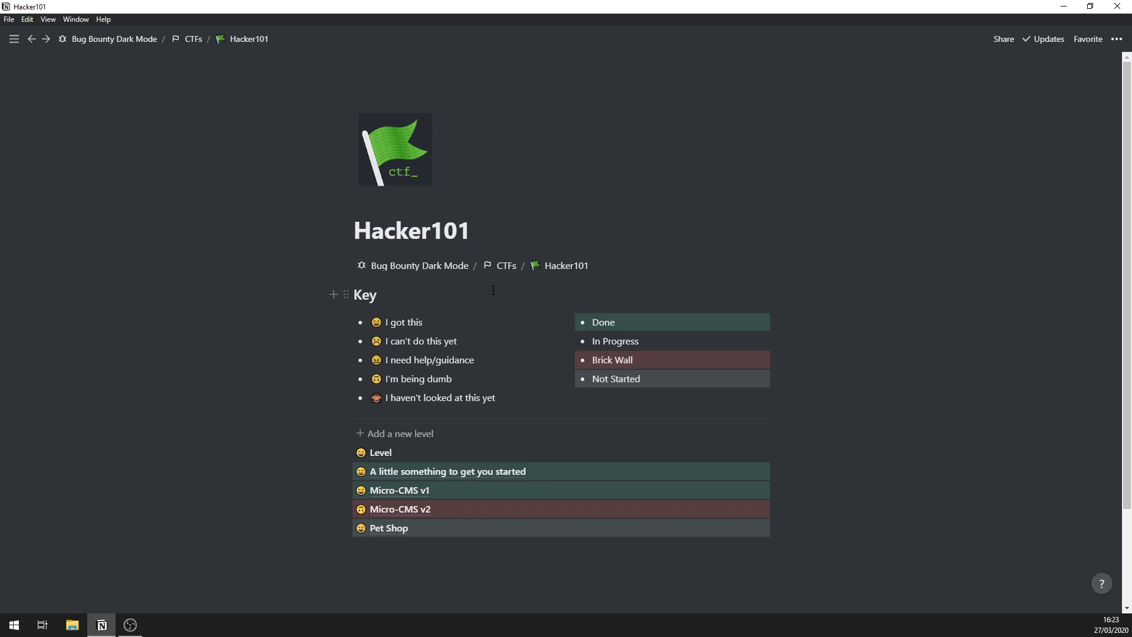
pyautogui.click(507, 266)
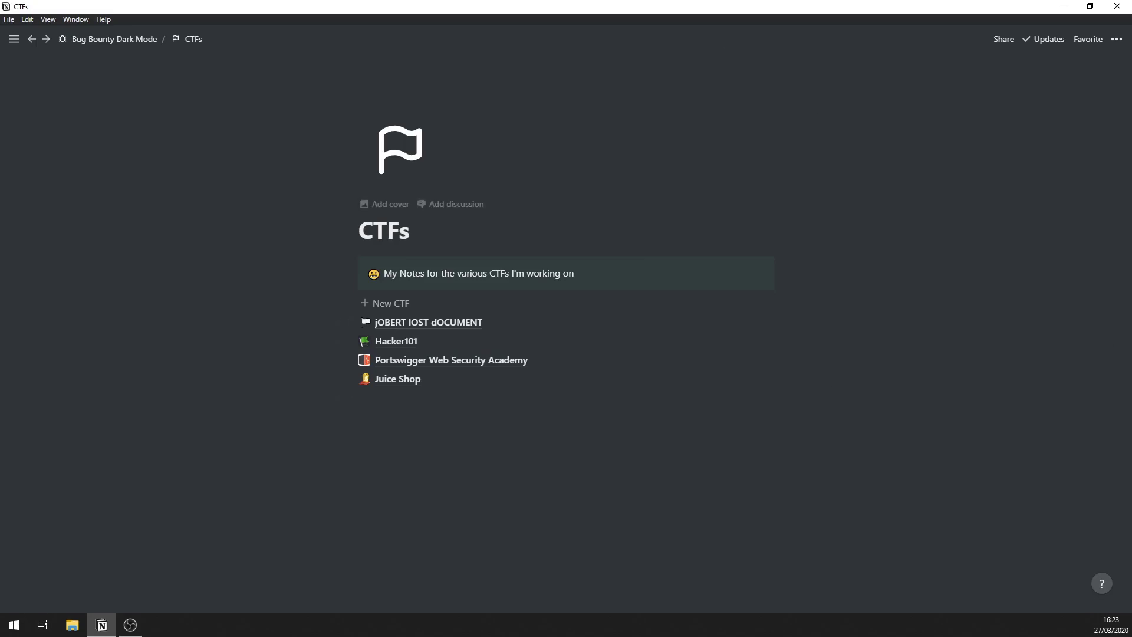
# Create a new Example CTF, add a fourth level, and go back up to CTFs.
pyautogui.click(390, 303)
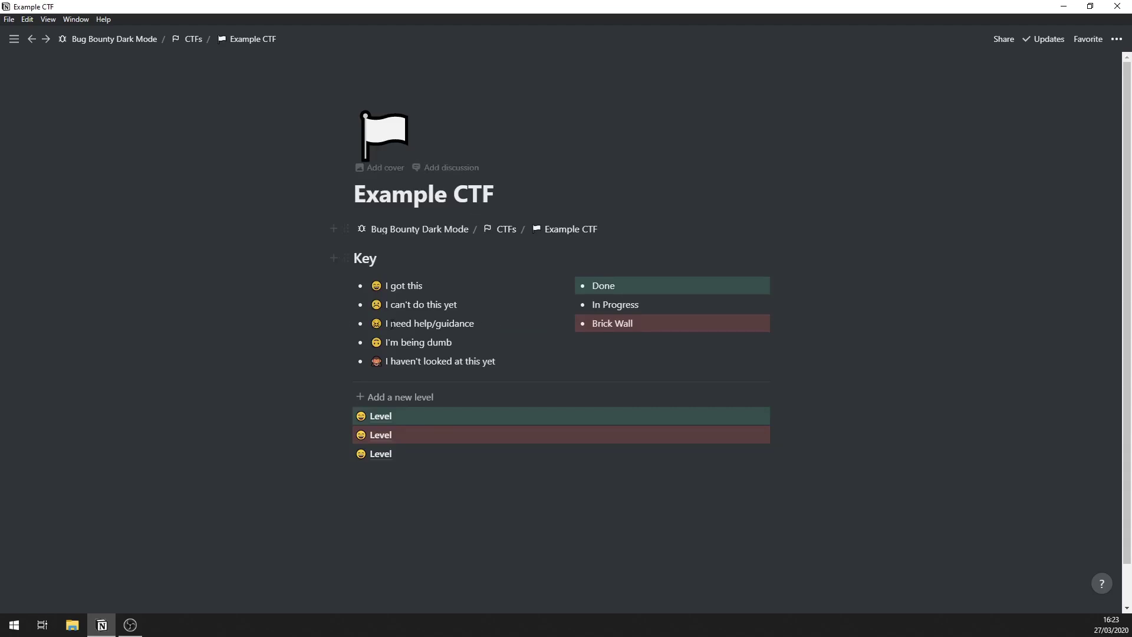
pyautogui.click(394, 398)
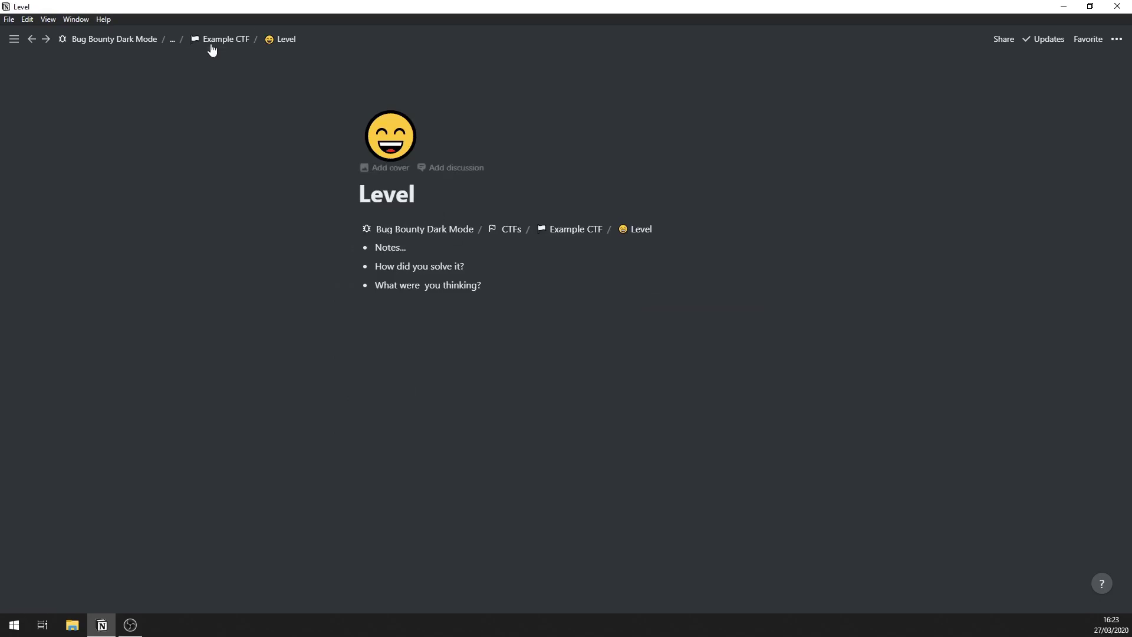
pyautogui.click(210, 42)
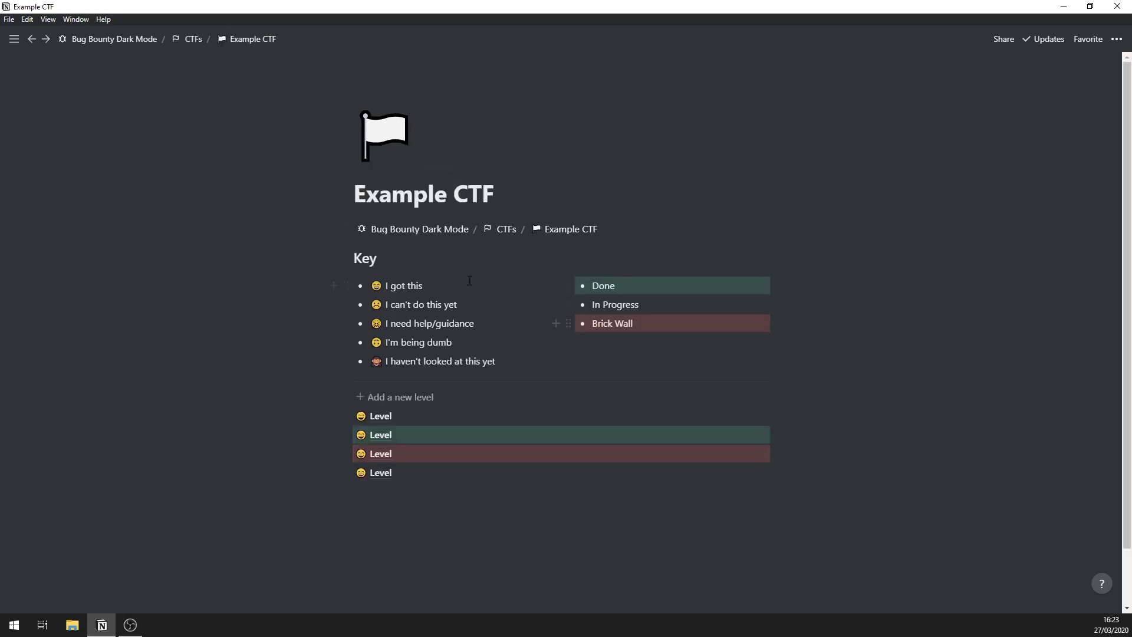
pyautogui.click(504, 228)
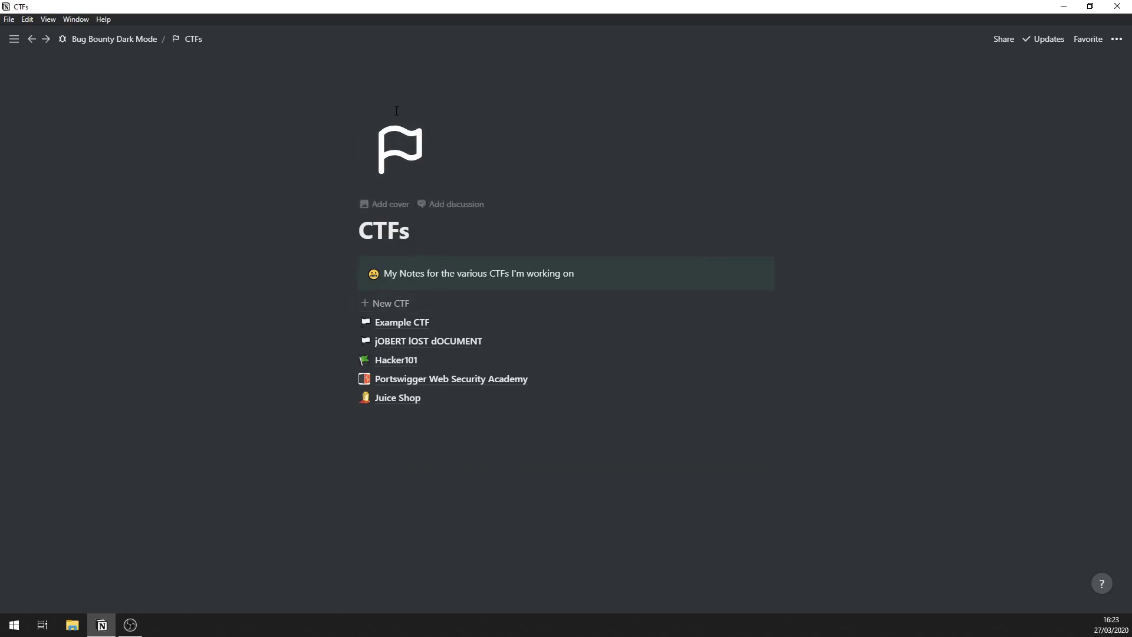
pyautogui.click(101, 41)
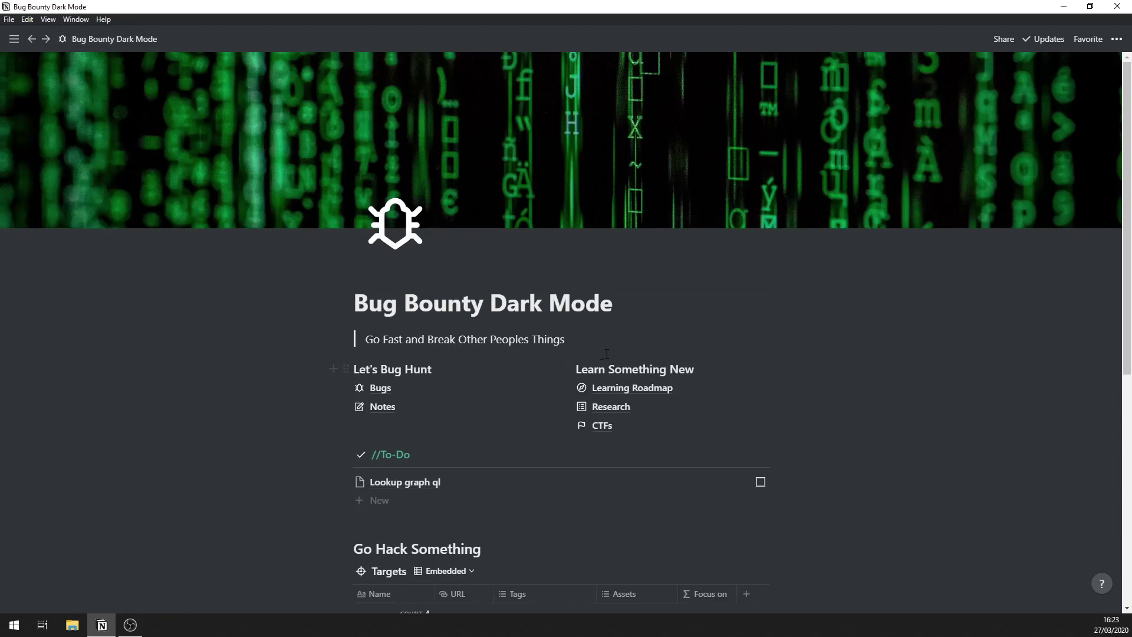
pyautogui.moveTo(578, 365); pyautogui.dragTo(636, 440)
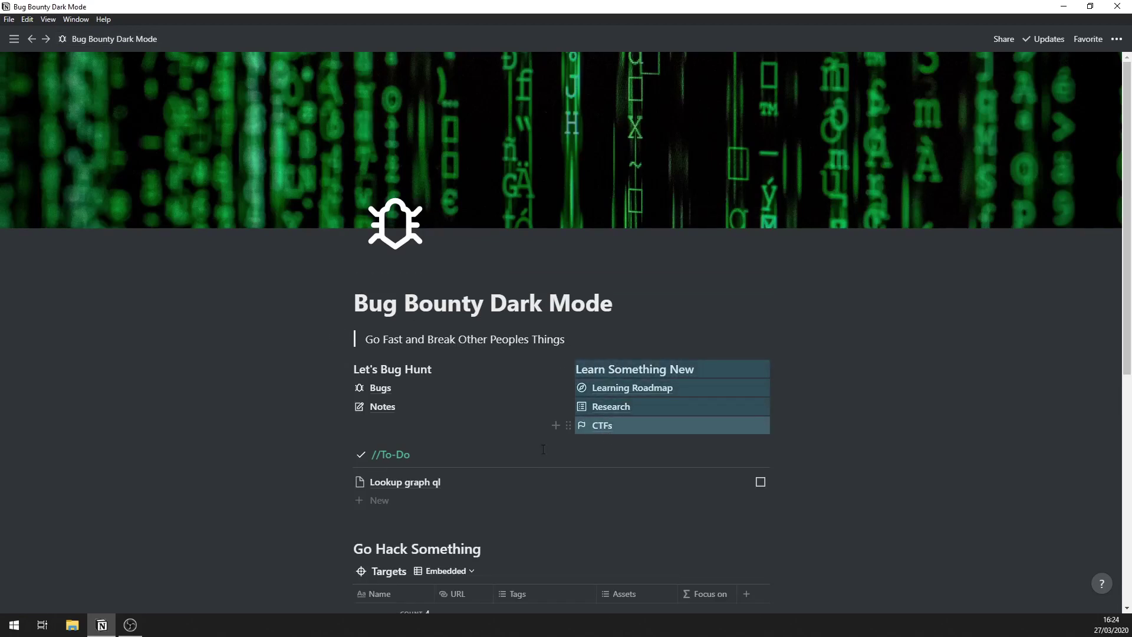
pyautogui.scroll(-3, 543, 449)
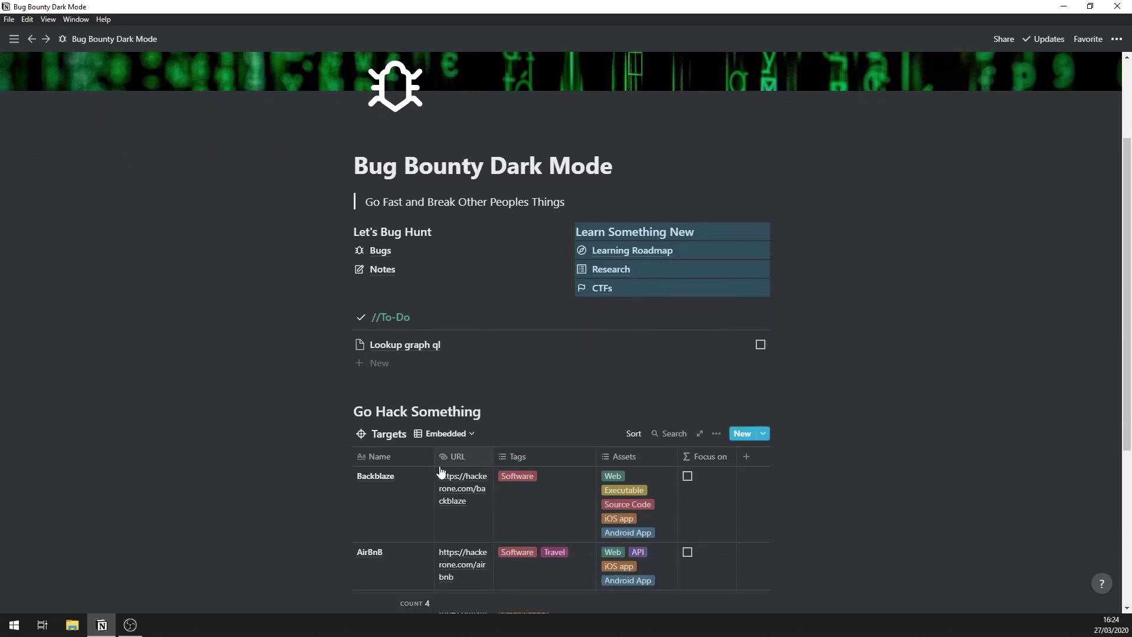
pyautogui.scroll(-2, 430, 463)
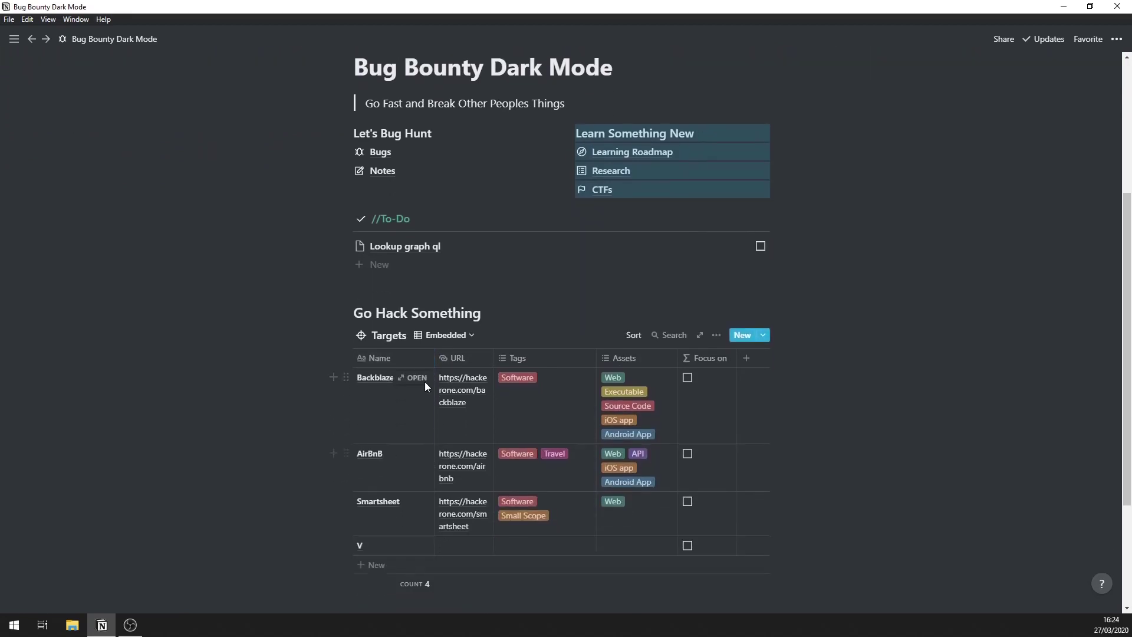
pyautogui.moveTo(355, 313); pyautogui.dragTo(774, 451)
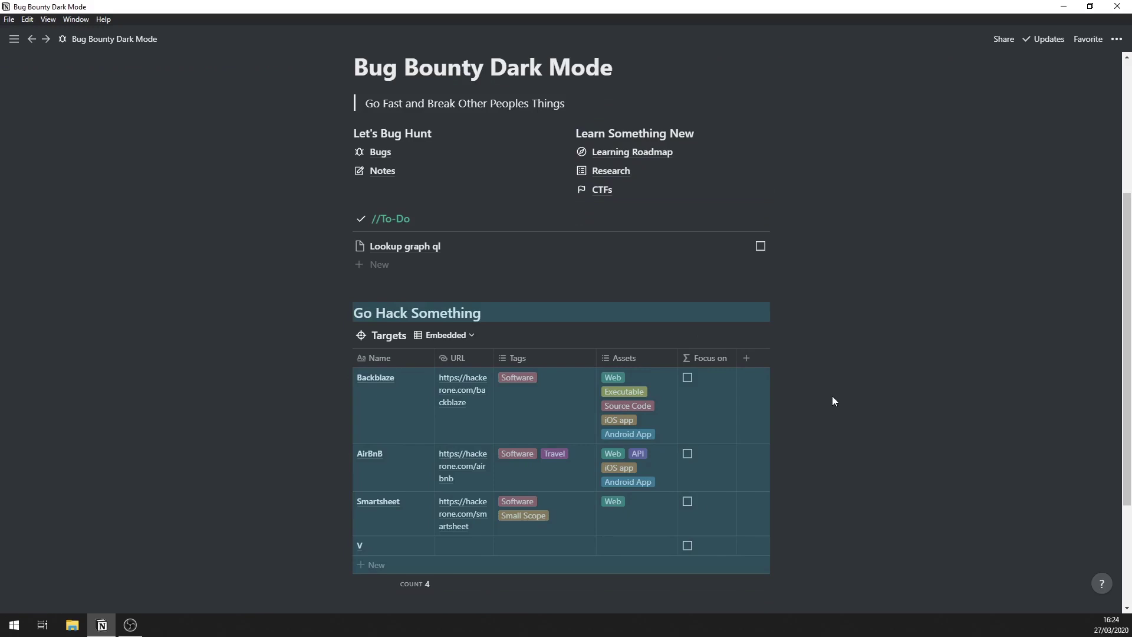
pyautogui.click(808, 403)
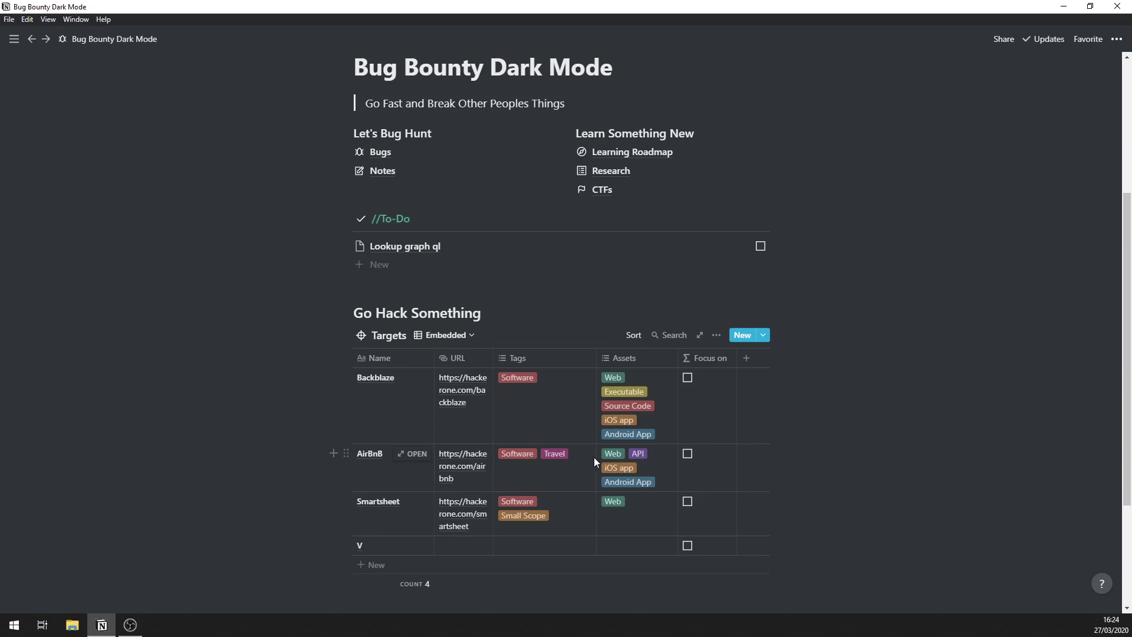
# Look through the Targets table's sort settings and view options.
pyautogui.click(634, 335)
pyautogui.click(715, 335)
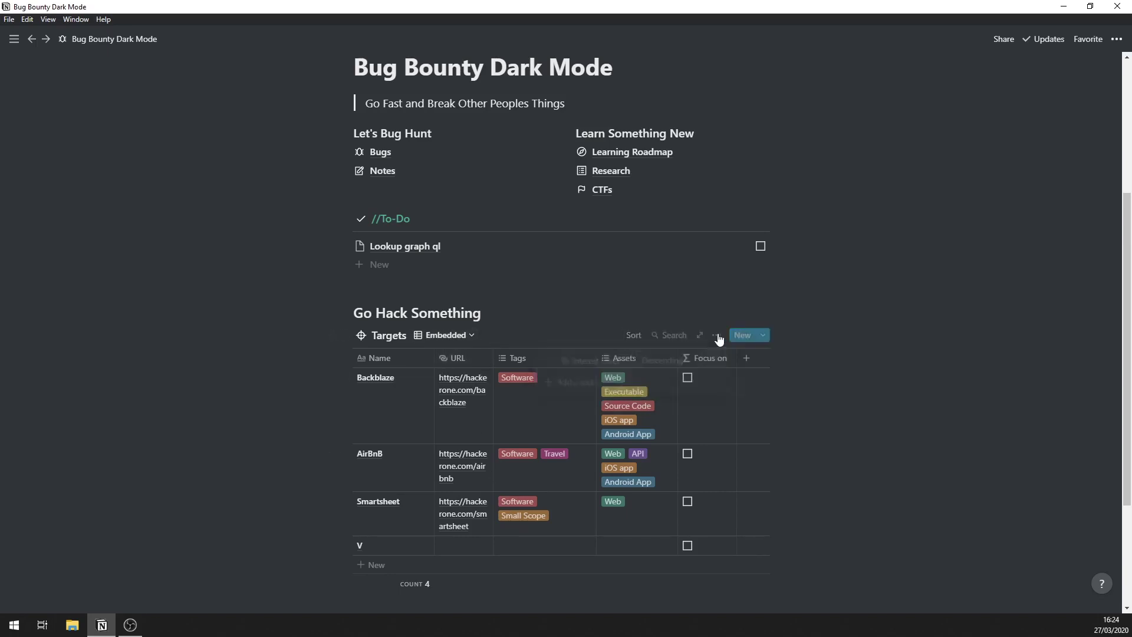
pyautogui.click(716, 335)
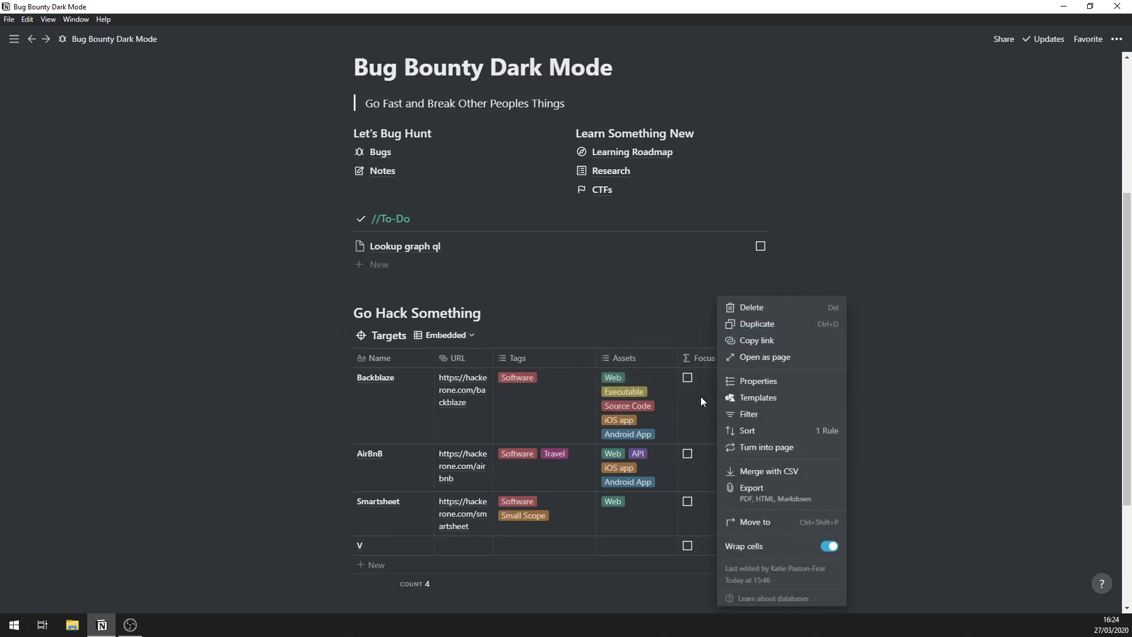
pyautogui.click(701, 394)
pyautogui.click(715, 335)
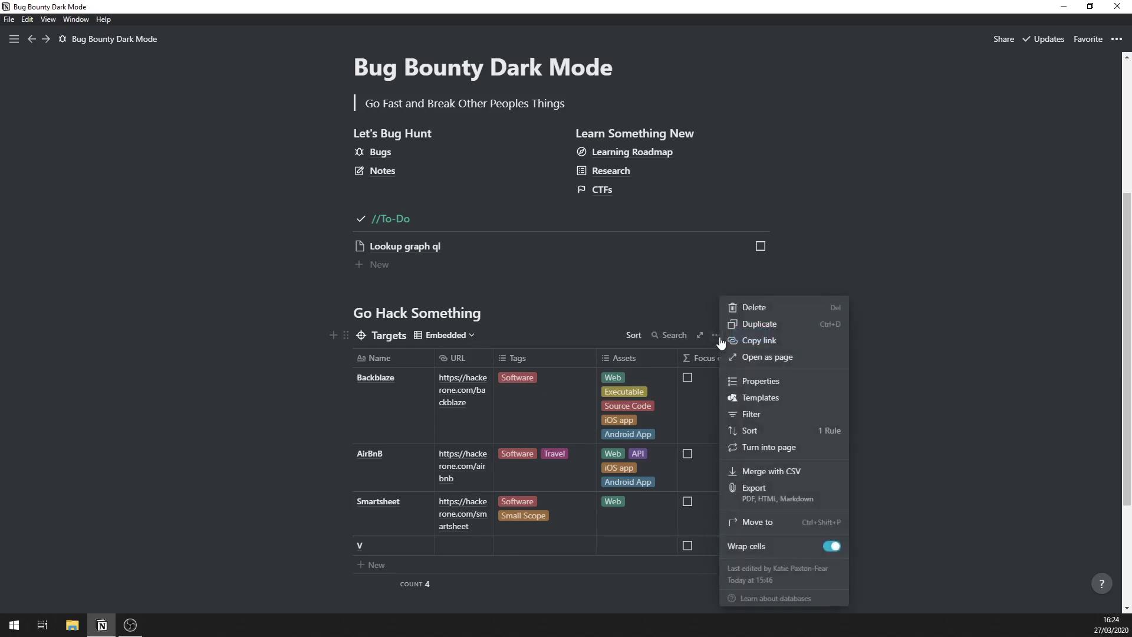
# Add a Targets filter on the Assets property, first set to iOS app.
pyautogui.click(744, 416)
pyautogui.click(543, 441)
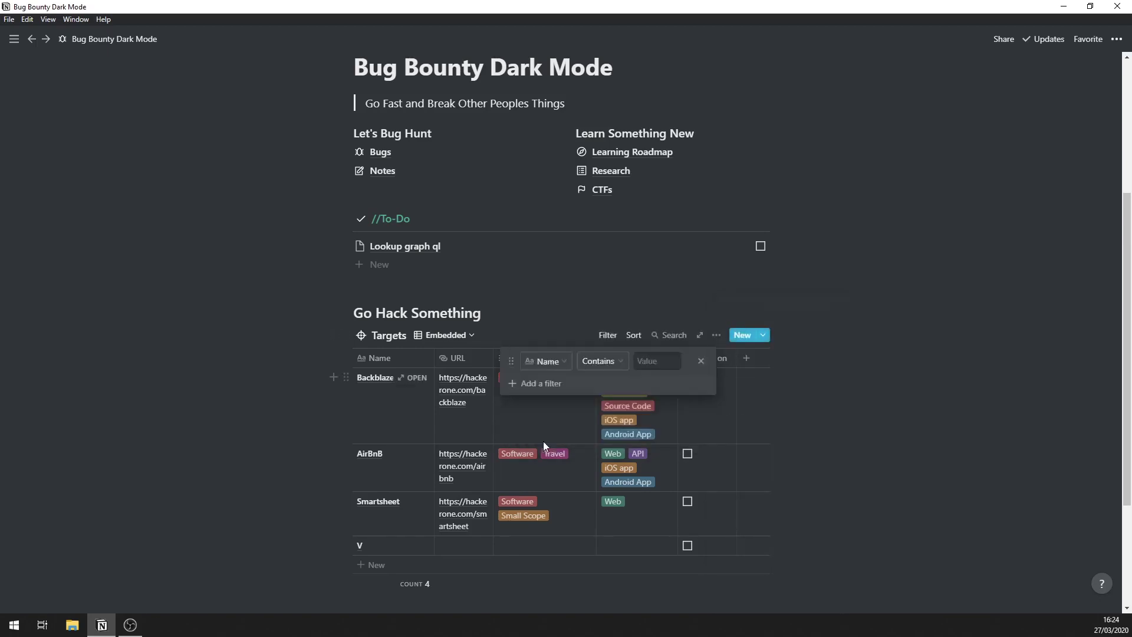
pyautogui.click(546, 361)
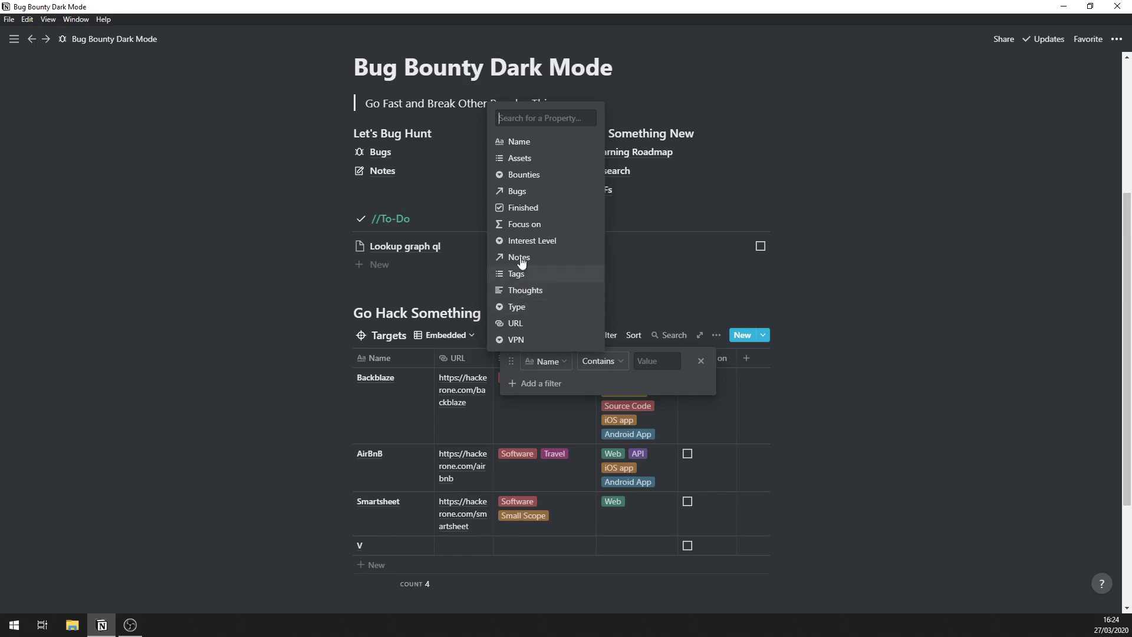
pyautogui.click(521, 158)
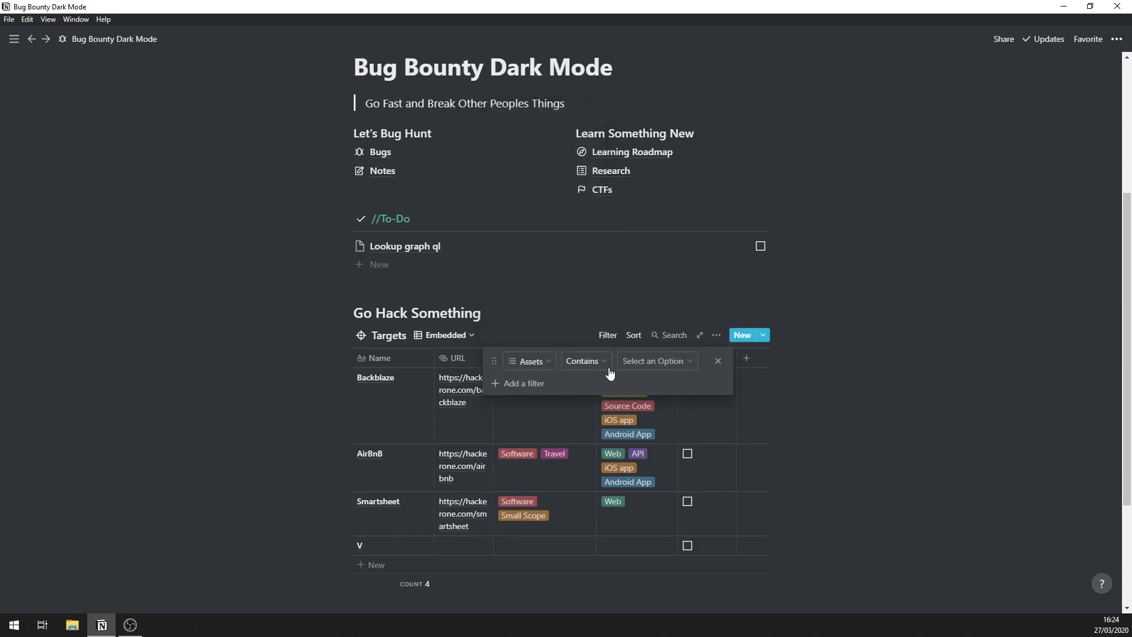
pyautogui.click(676, 363)
pyautogui.click(656, 475)
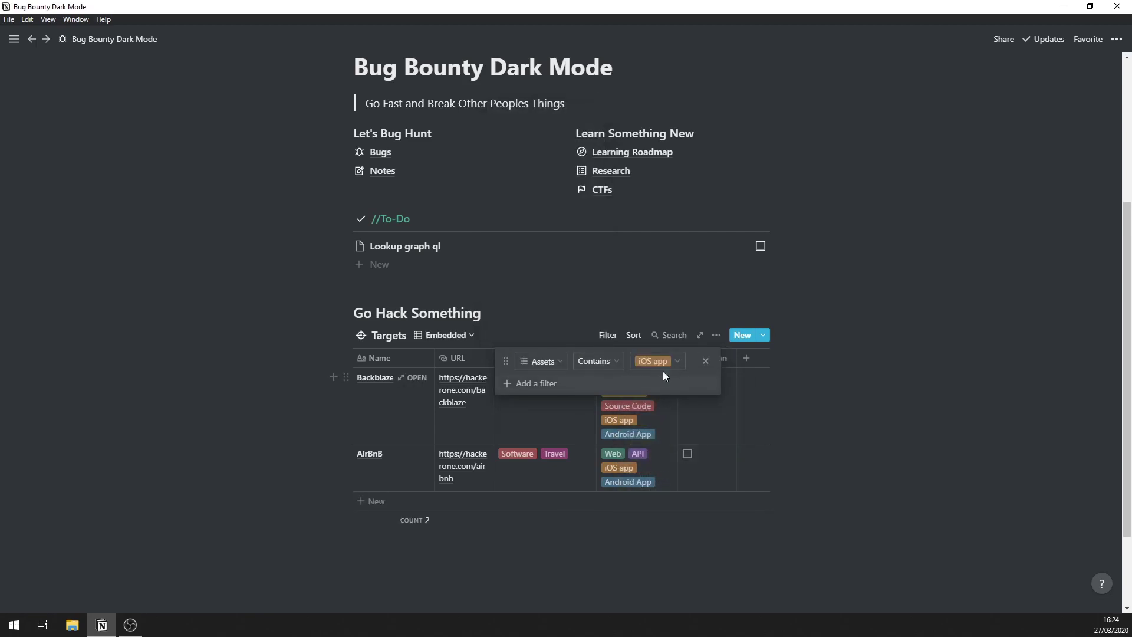
# Keep the Contains comparison and switch the Assets filter value to Android App.
pyautogui.click(607, 358)
pyautogui.click(606, 359)
pyautogui.click(587, 361)
pyautogui.click(585, 395)
pyautogui.click(676, 364)
pyautogui.click(672, 487)
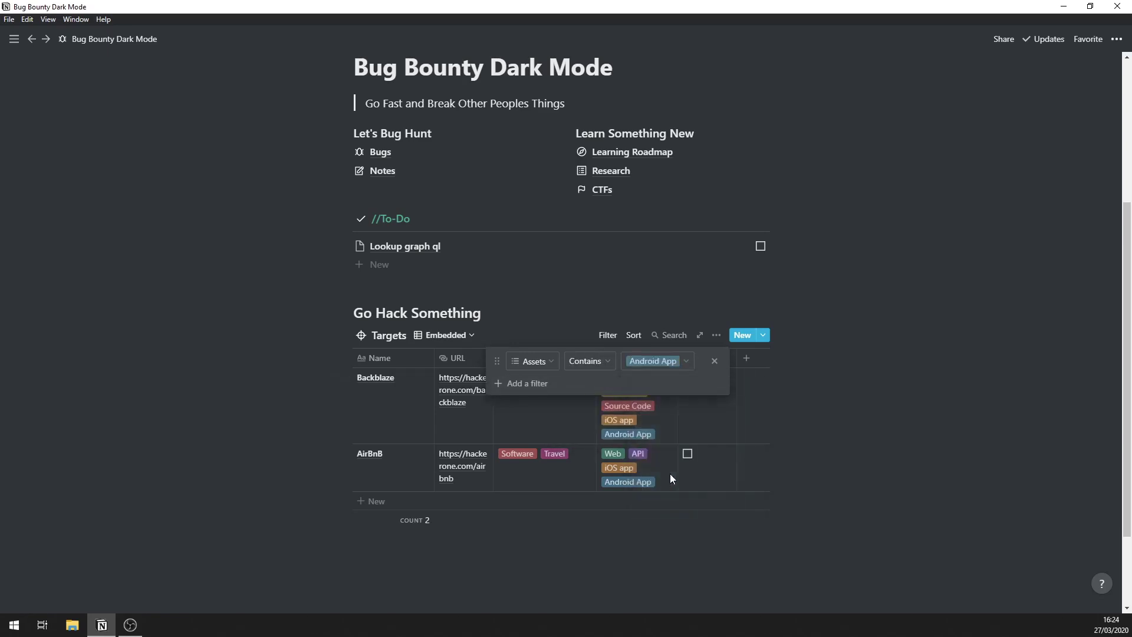
pyautogui.click(574, 529)
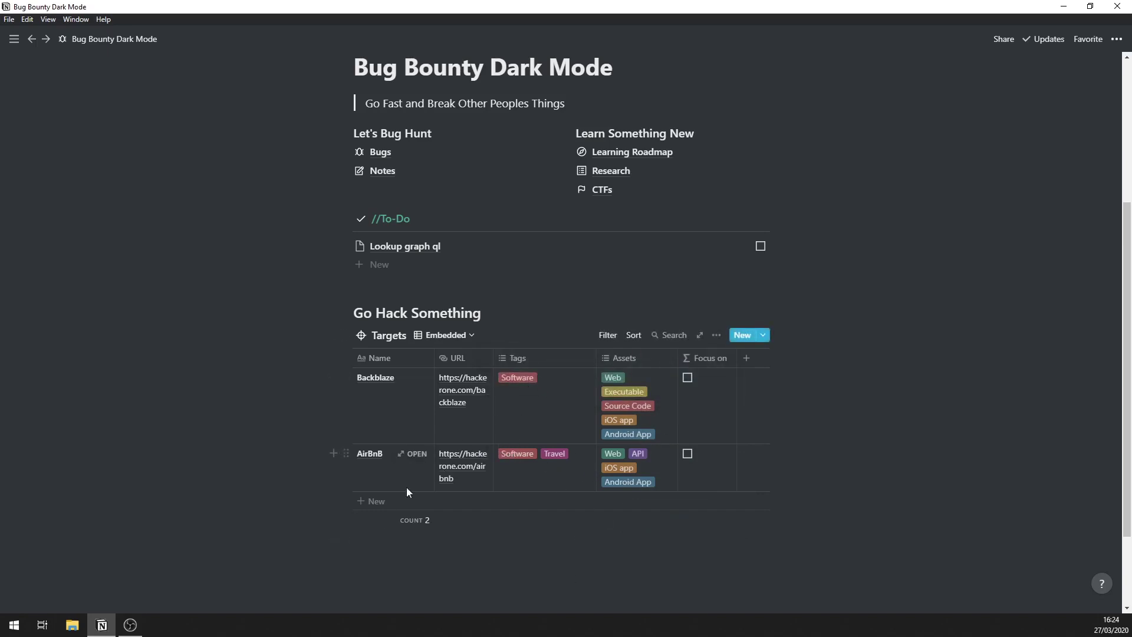
# Add a new row to the Targets table and open it as a page, leaving URL empty.
pyautogui.click(388, 501)
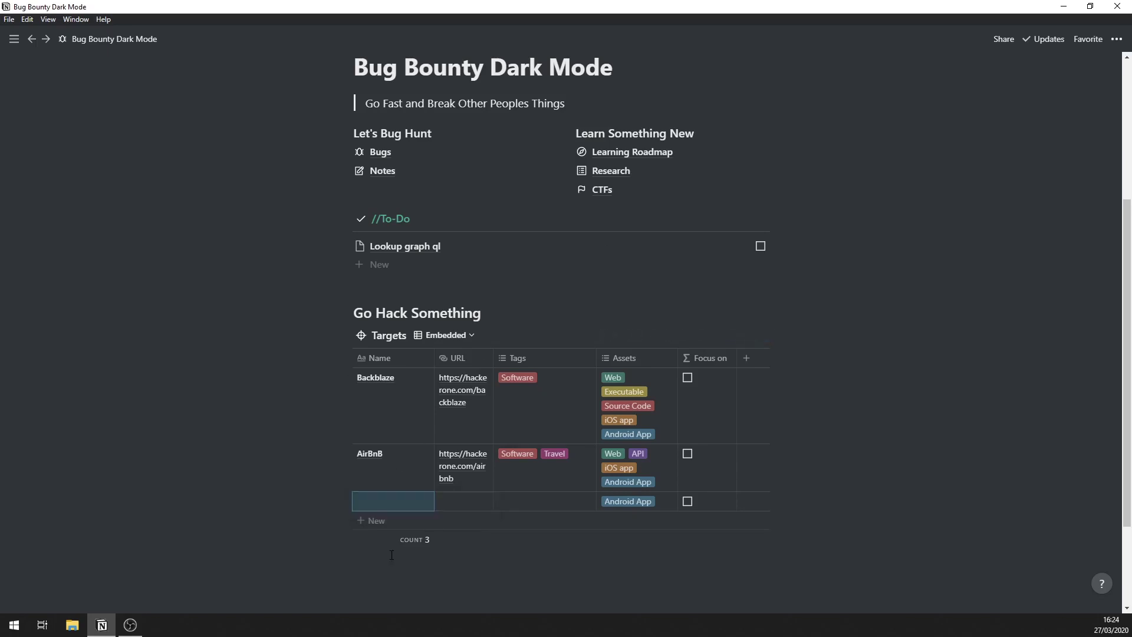
pyautogui.click(384, 495)
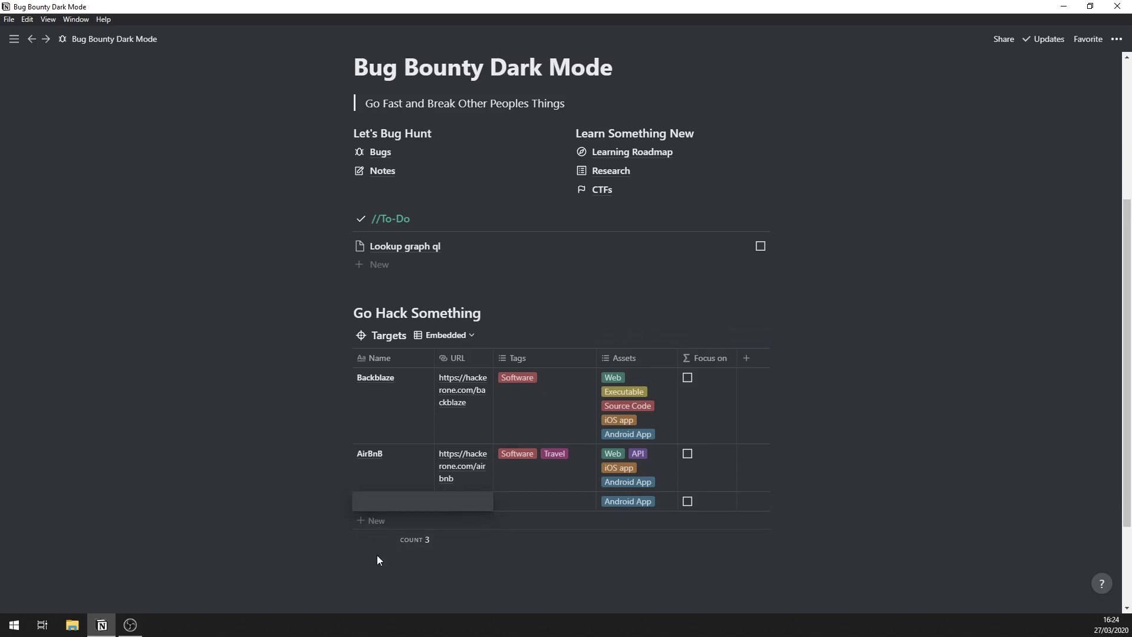
pyautogui.click(413, 502)
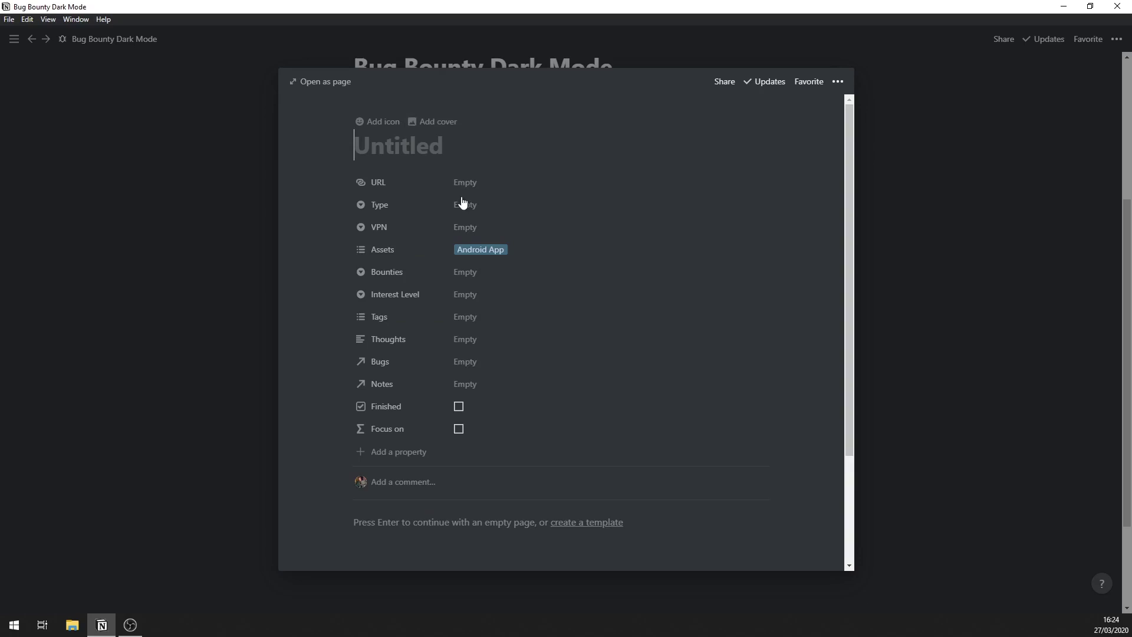
pyautogui.click(479, 191)
pyautogui.click(475, 217)
# Set Type to Public, VPN to No, Bounties to 2 Average Bounties, Interest Level to 4 Extremely.
pyautogui.click(470, 221)
pyautogui.click(472, 243)
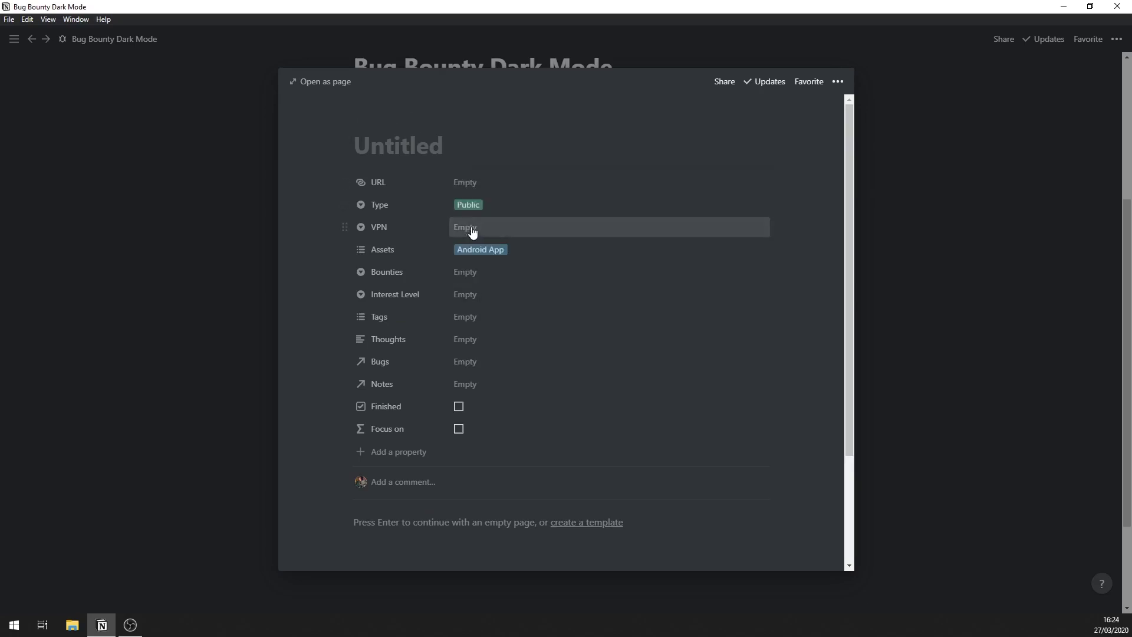
pyautogui.click(472, 227)
pyautogui.click(531, 287)
pyautogui.click(496, 271)
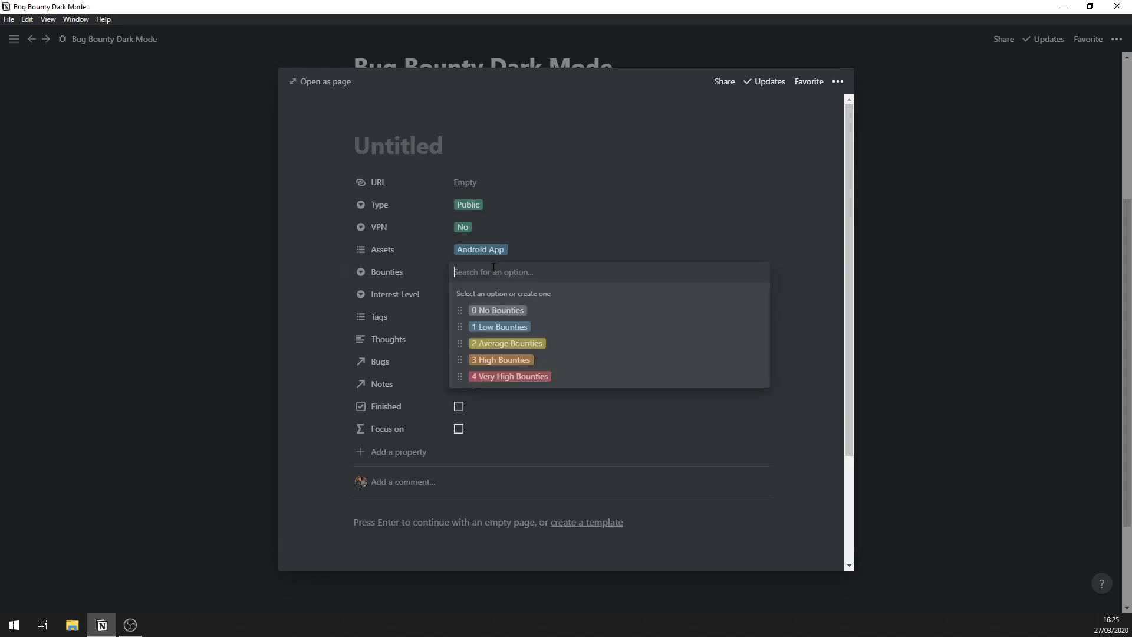
pyautogui.click(481, 348)
pyautogui.click(465, 294)
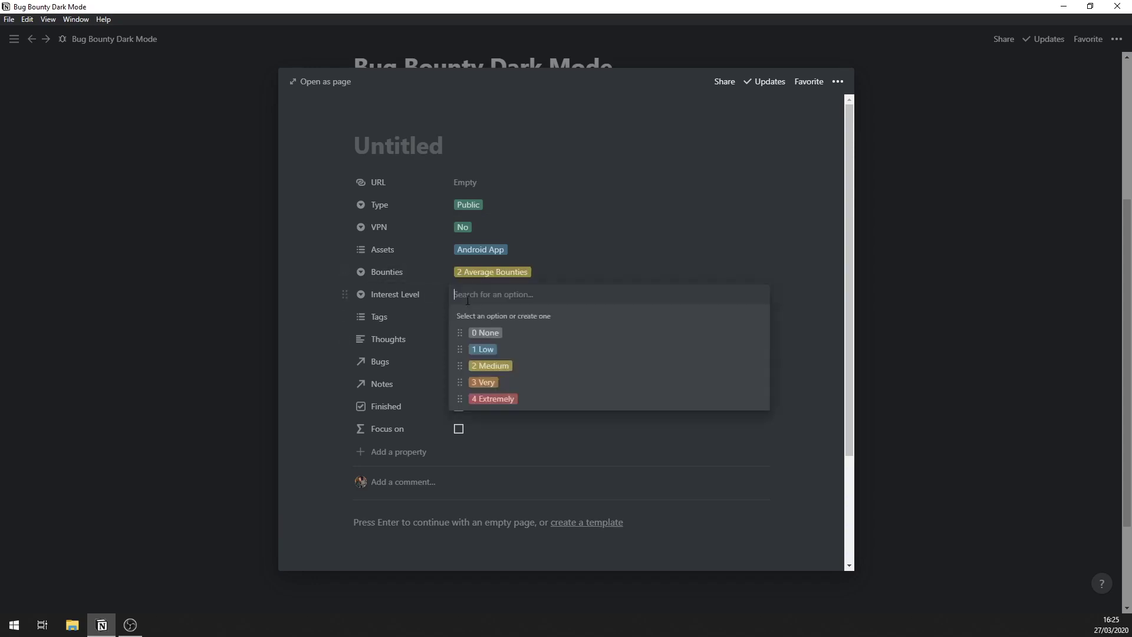
pyautogui.click(484, 399)
# Tag the target Travel and Small Scope and start a Thoughts note with 'Looks i'.
pyautogui.click(463, 321)
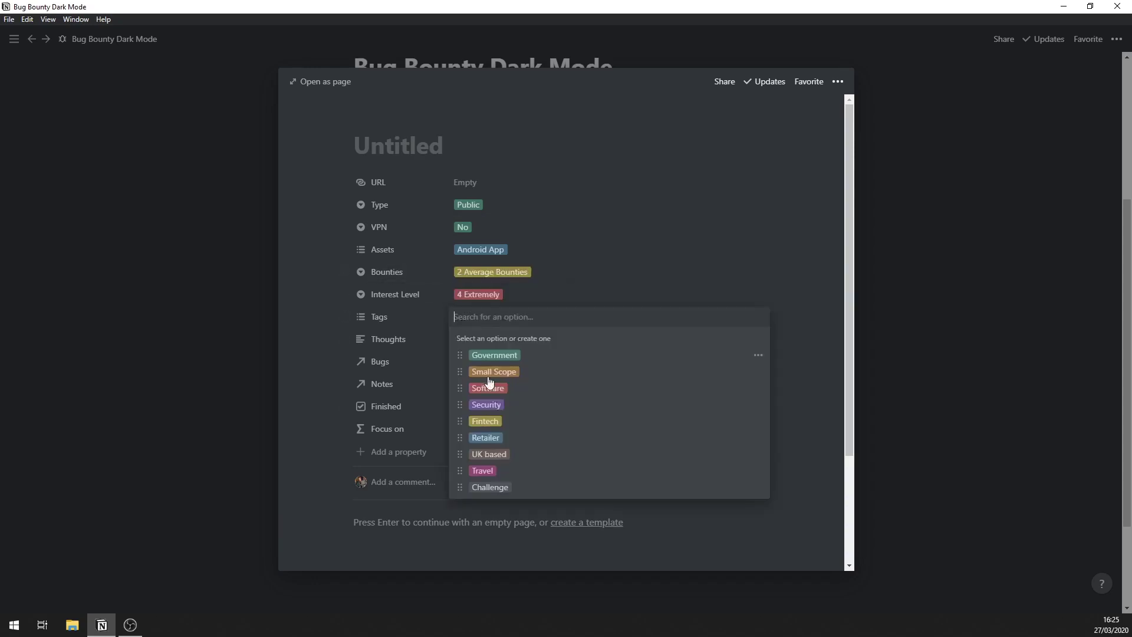
pyautogui.click(490, 468)
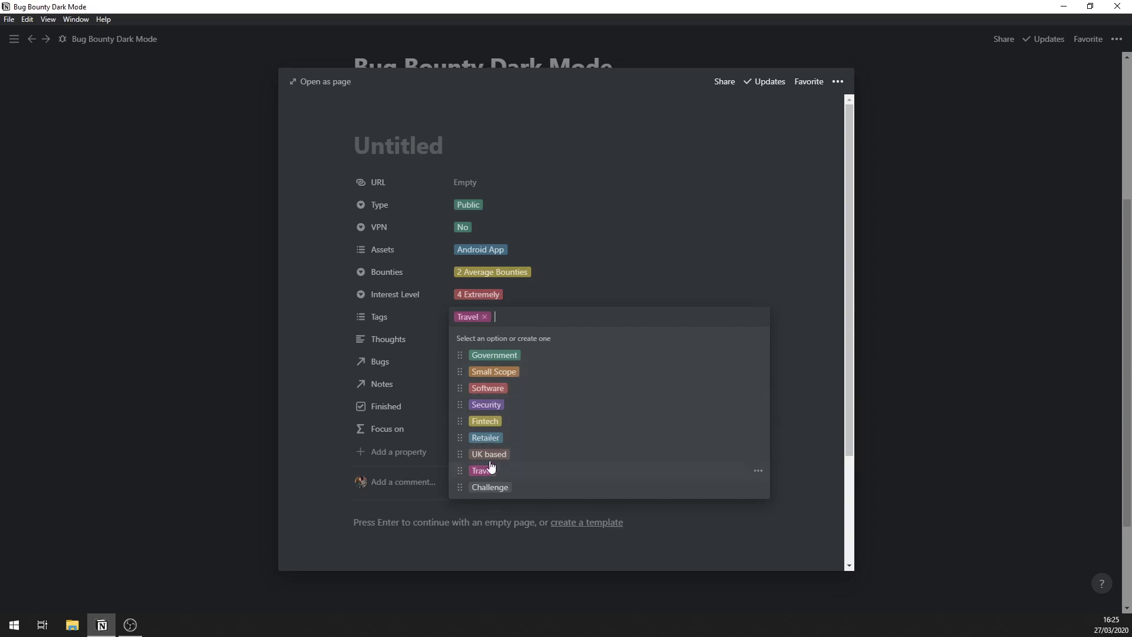
pyautogui.click(497, 373)
pyautogui.click(434, 390)
pyautogui.click(493, 342)
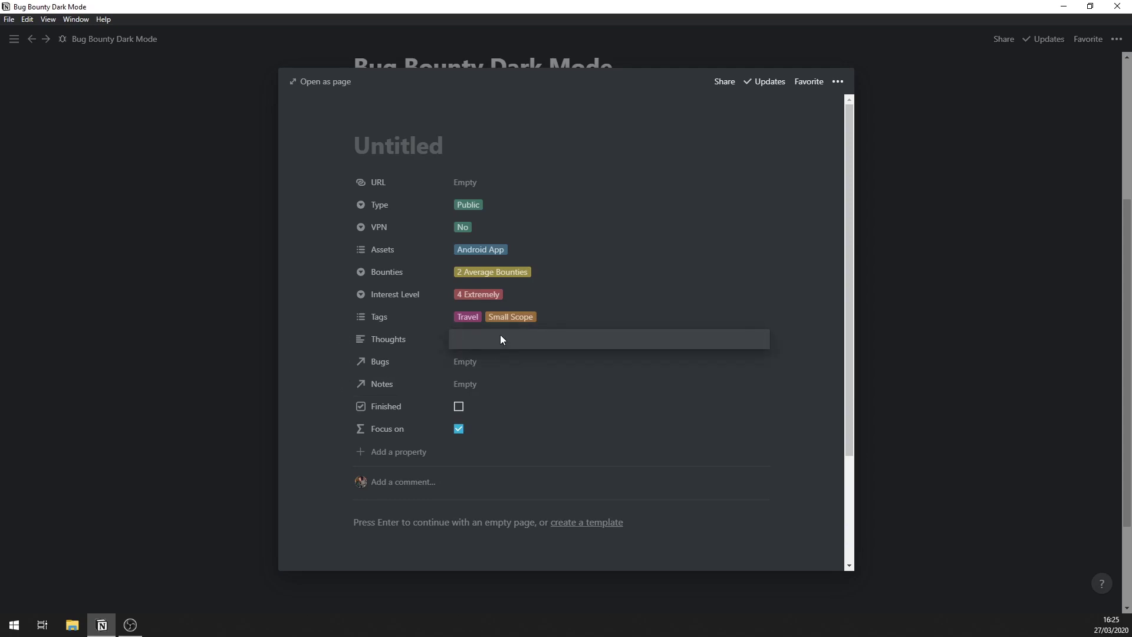
pyautogui.write('Looks interesting but th escope is a little small')
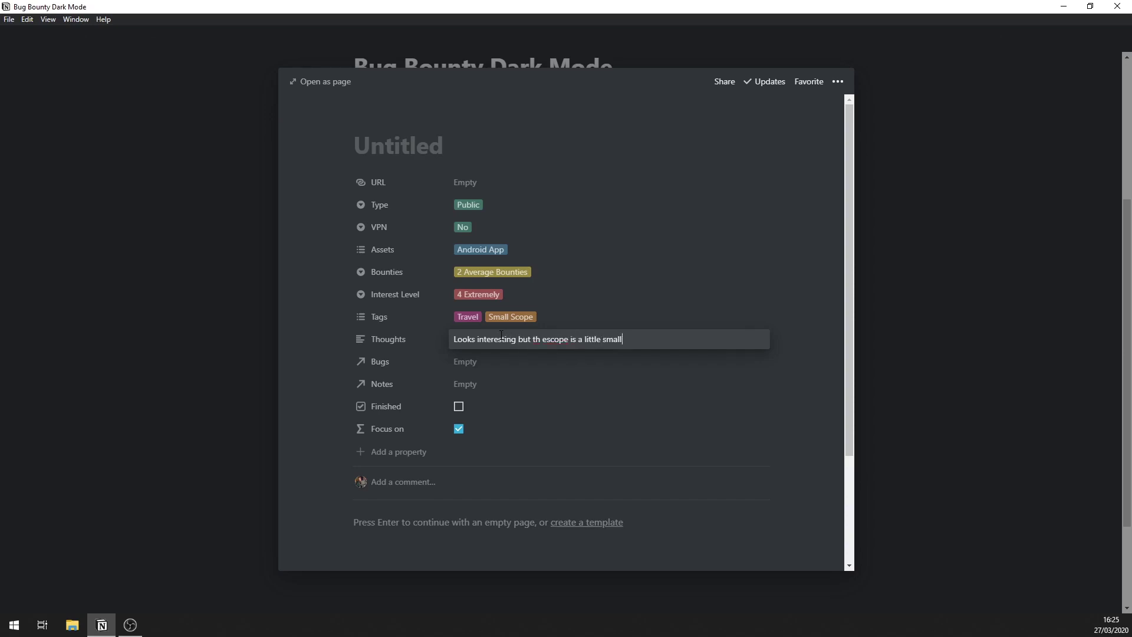
# Save the Thoughts note and glance at the Focus on property's settings.
pyautogui.press('Return')
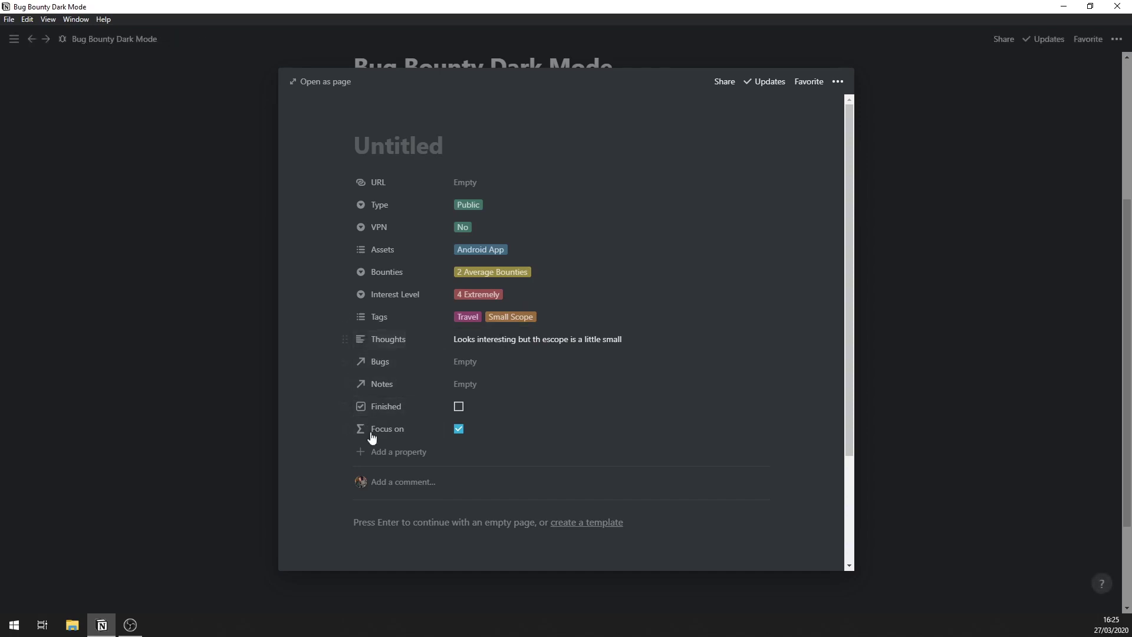
pyautogui.click(344, 429)
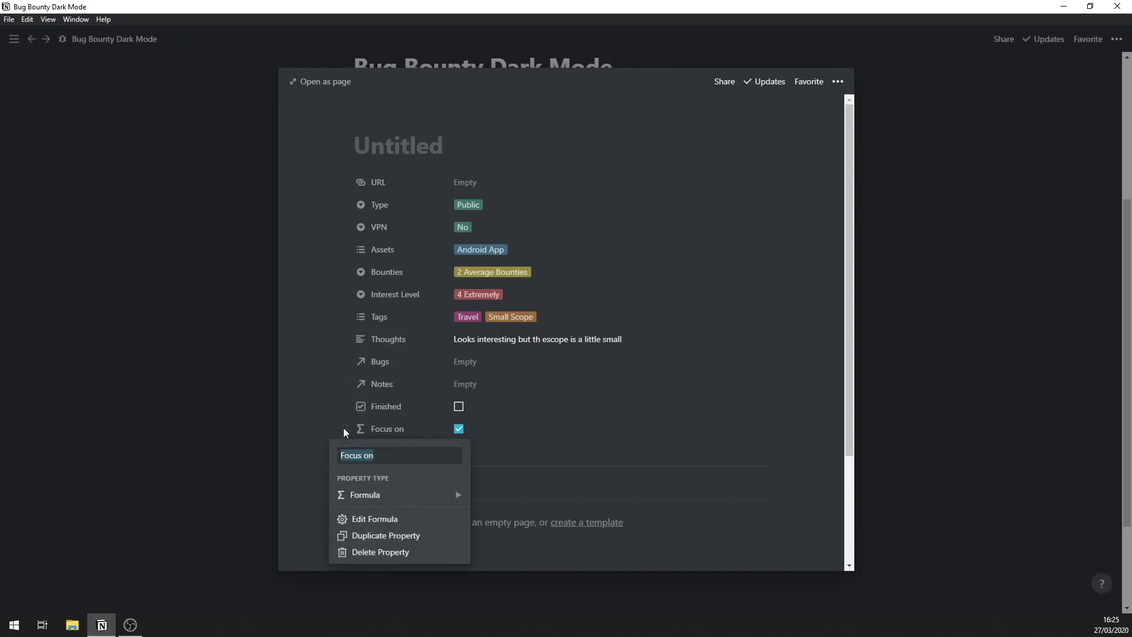
pyautogui.press('Escape')
# Try Interest Level values 2 Medium, 4 Extremely and 0 None, settling on 3 Very.
pyautogui.click(476, 294)
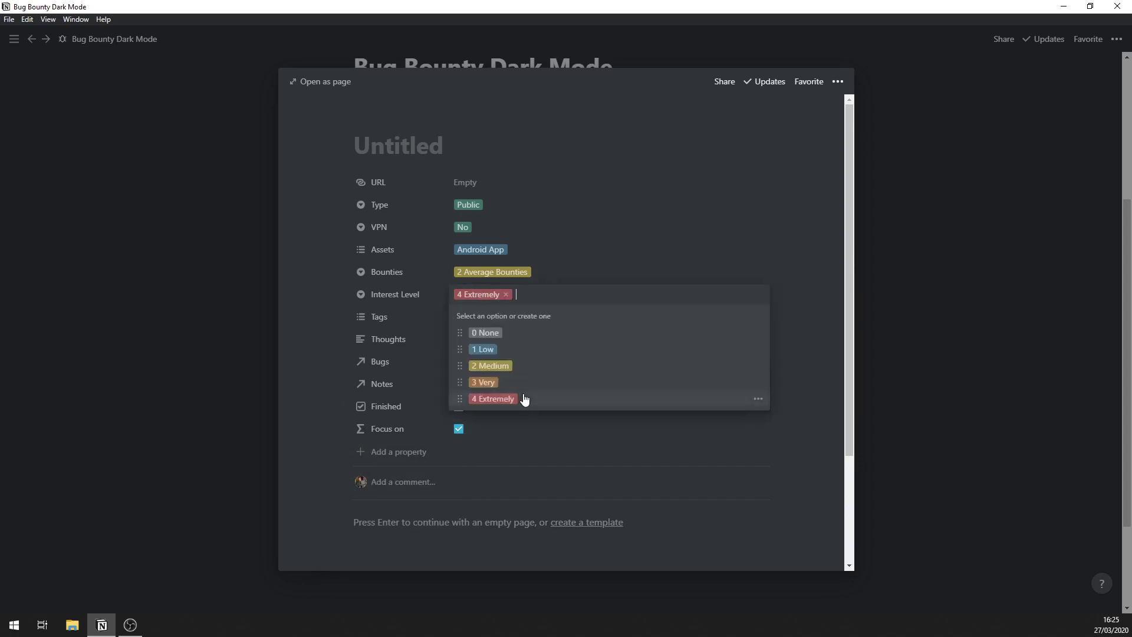
pyautogui.click(506, 369)
pyautogui.click(517, 294)
pyautogui.click(520, 399)
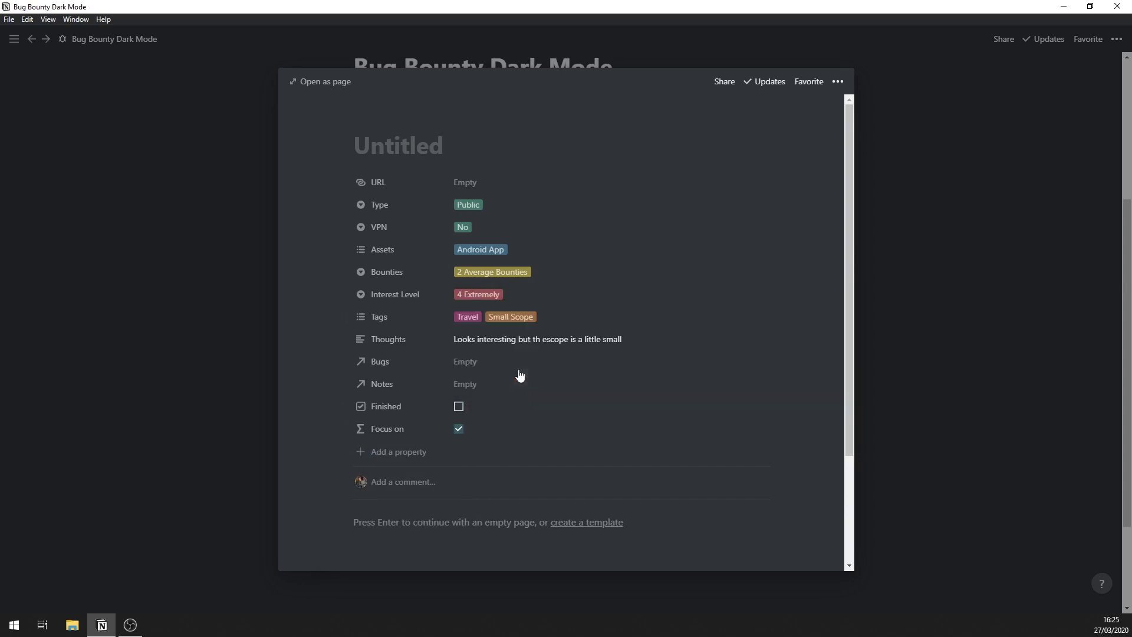
pyautogui.click(521, 290)
pyautogui.click(523, 339)
pyautogui.click(531, 293)
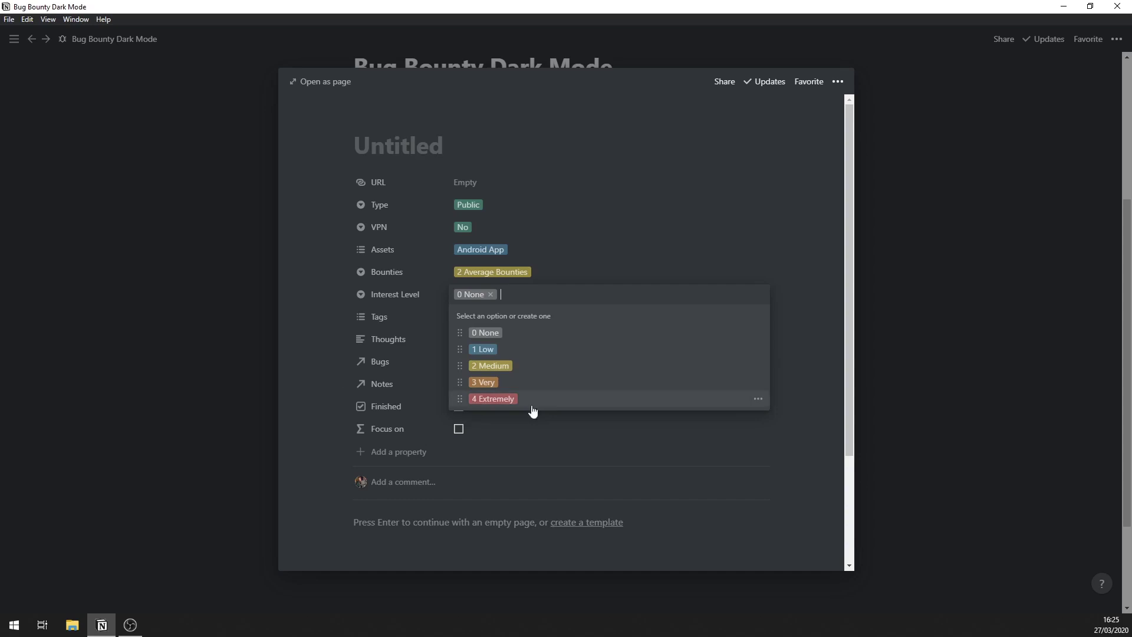
pyautogui.click(523, 384)
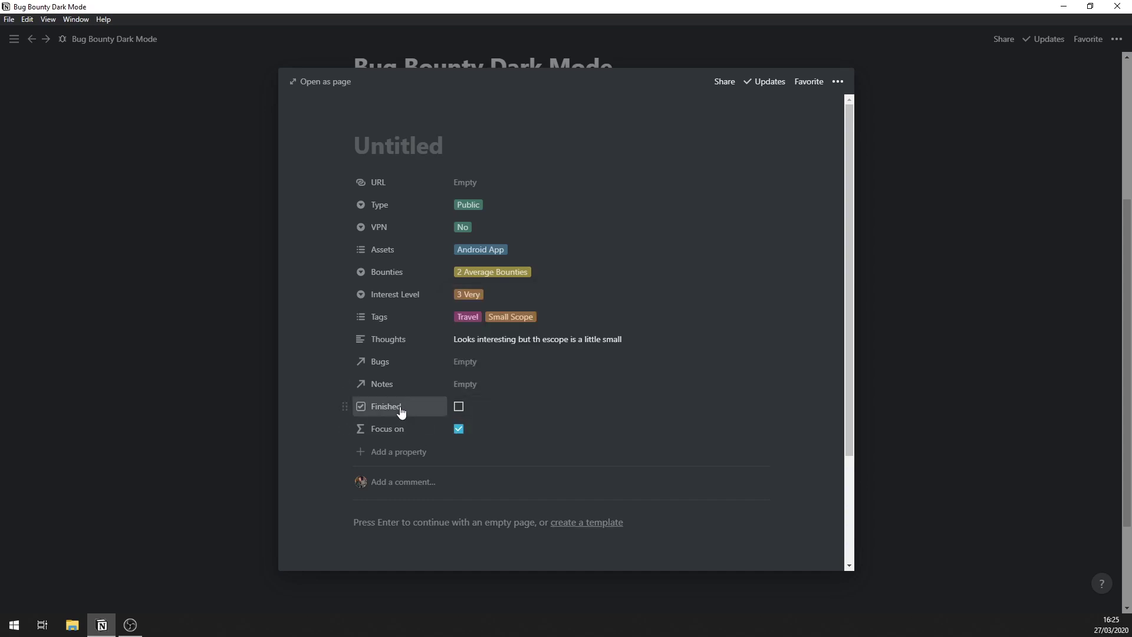
# Toggle Finished on and off, dismiss the Bugs and Notes pickers unlinked, and close the target page.
pyautogui.click(459, 407)
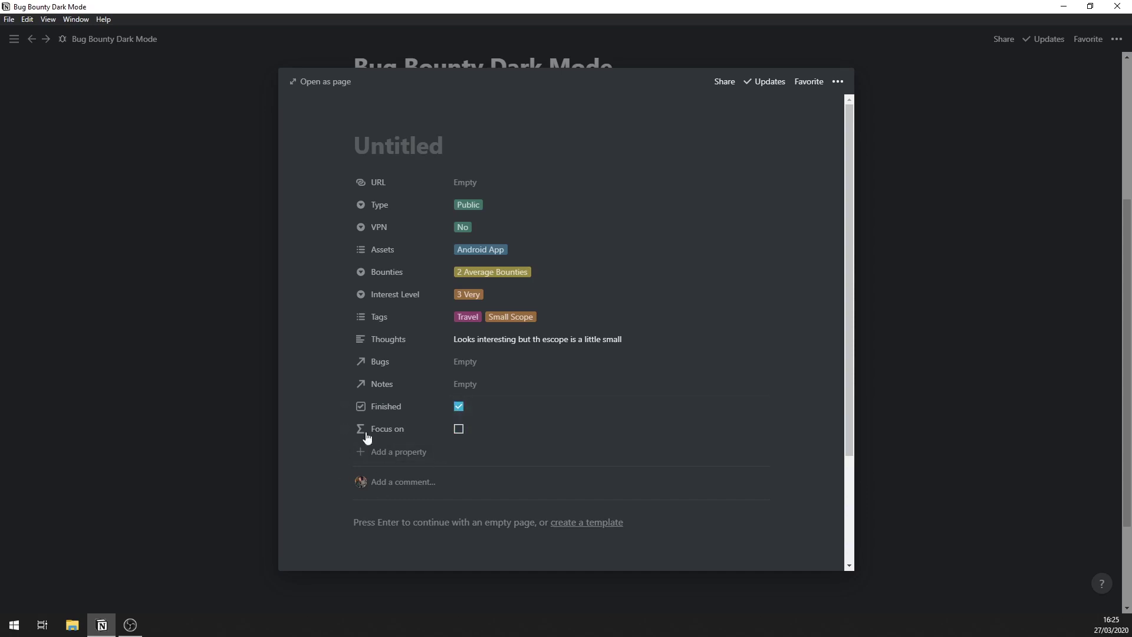
pyautogui.click(459, 406)
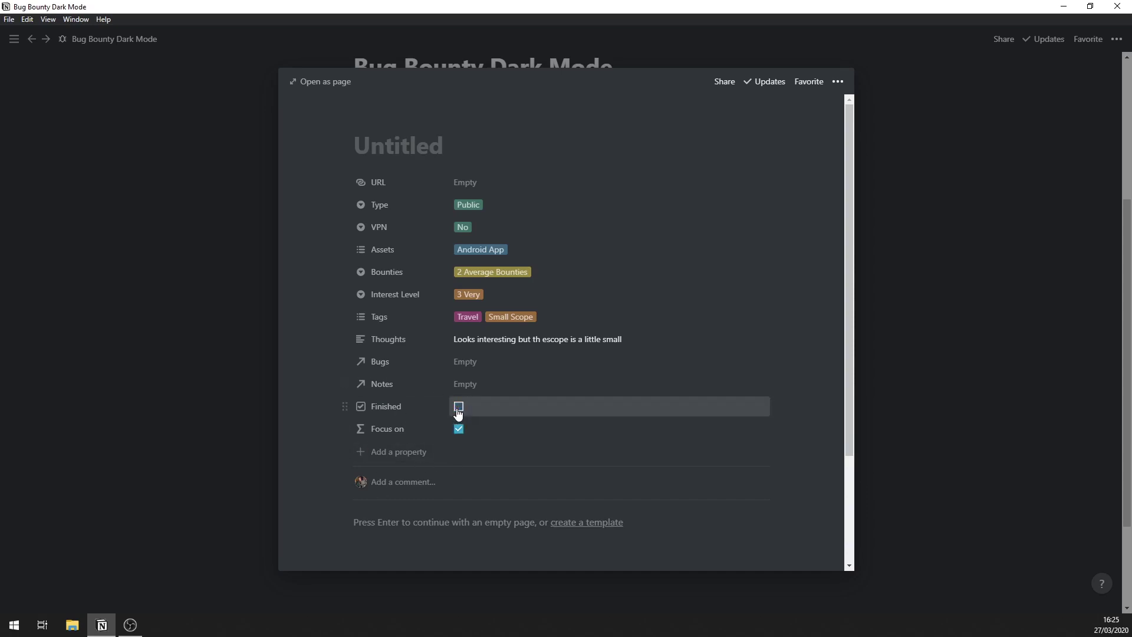
pyautogui.click(455, 369)
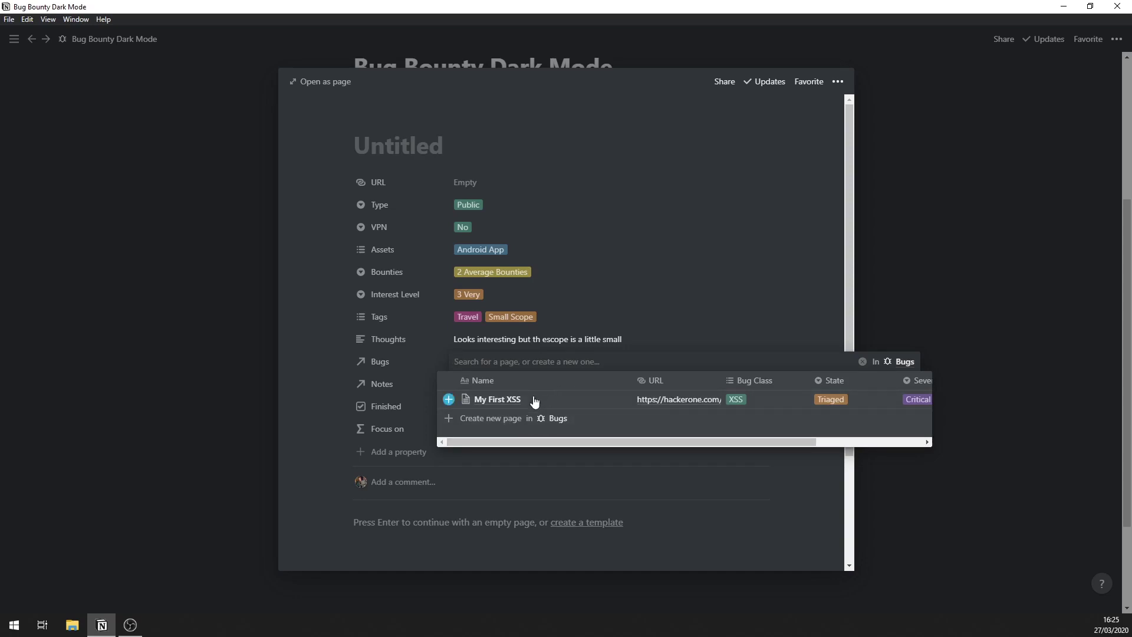
pyautogui.click(420, 433)
pyautogui.click(520, 382)
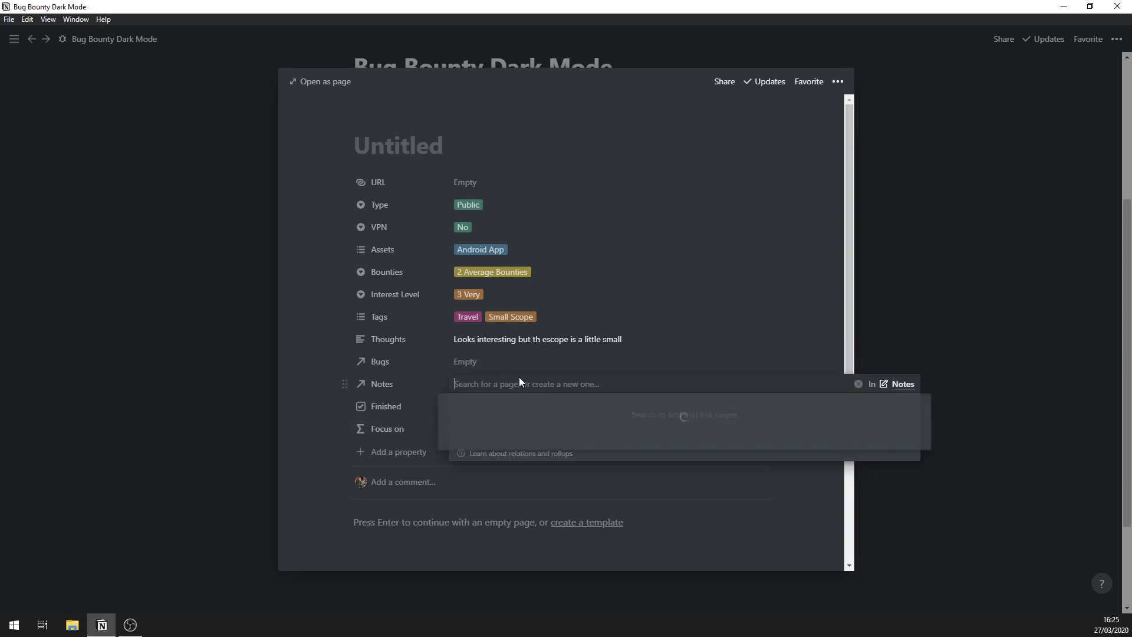
pyautogui.click(350, 526)
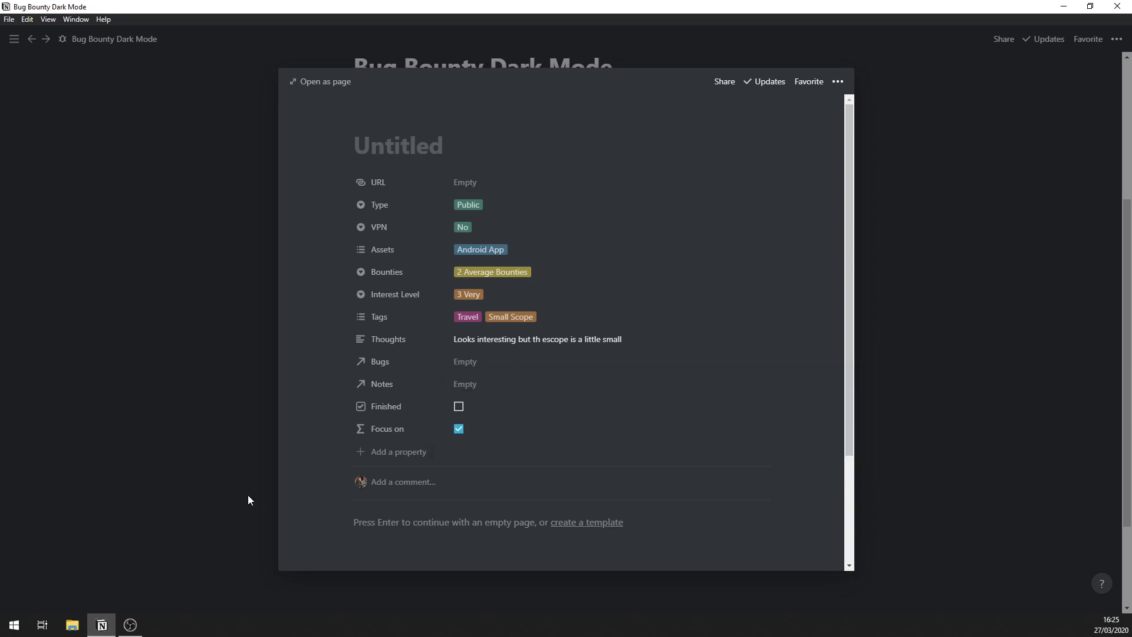
pyautogui.click(207, 485)
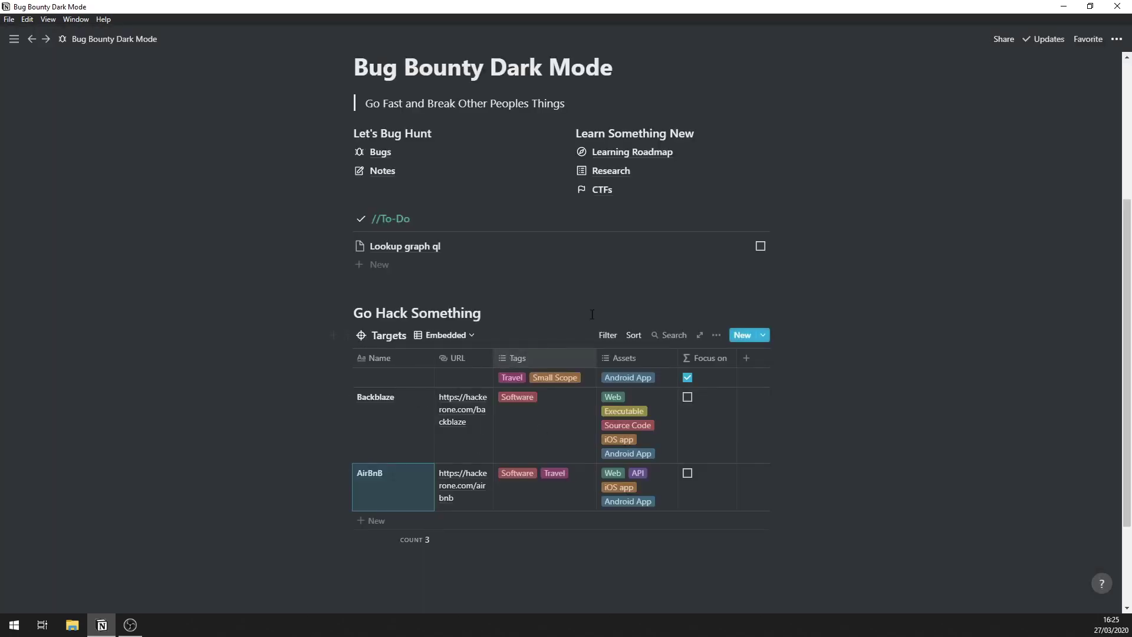
# Remove the Assets contains Android App filter from the Targets table.
pyautogui.click(607, 336)
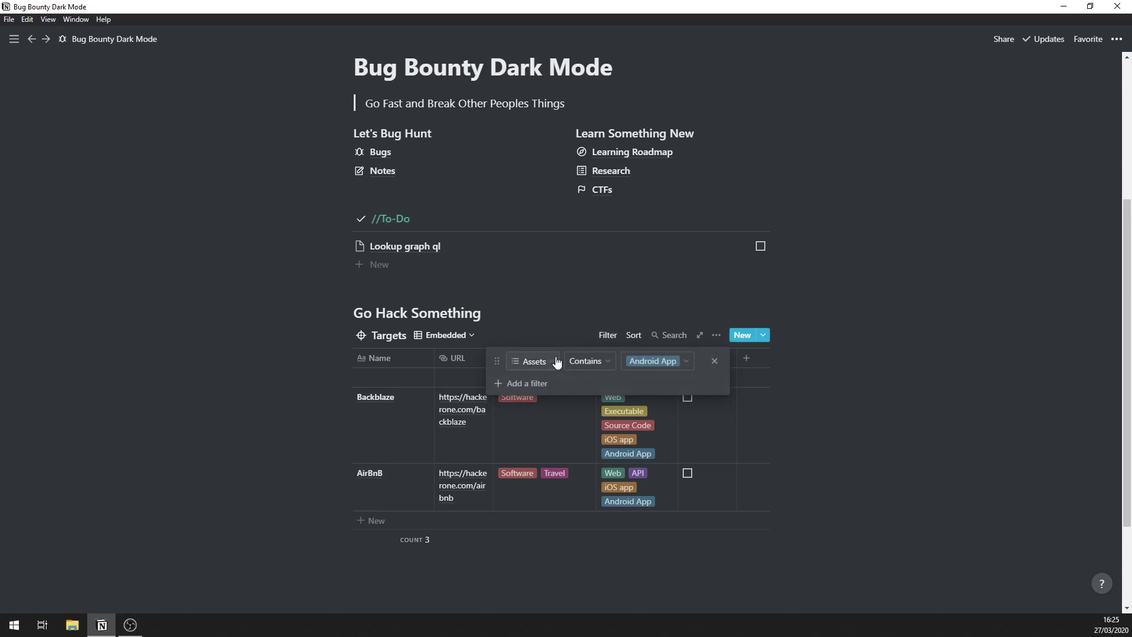
pyautogui.click(714, 361)
pyautogui.click(228, 508)
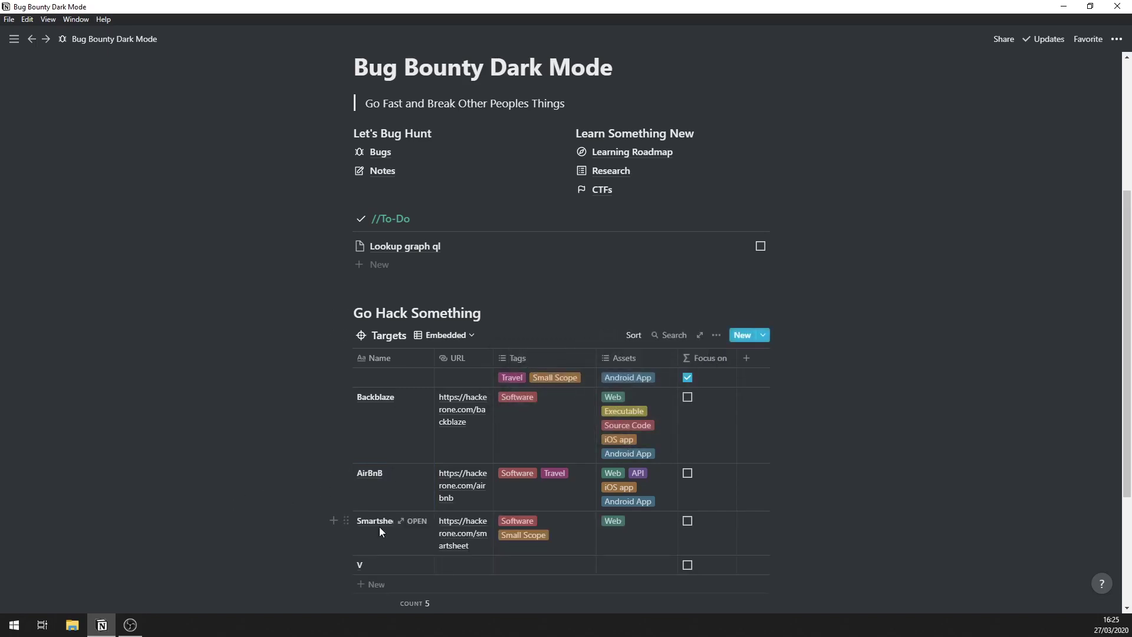
# Open AirBnB and review its linked Bugs and Notes before closing it.
pyautogui.click(412, 472)
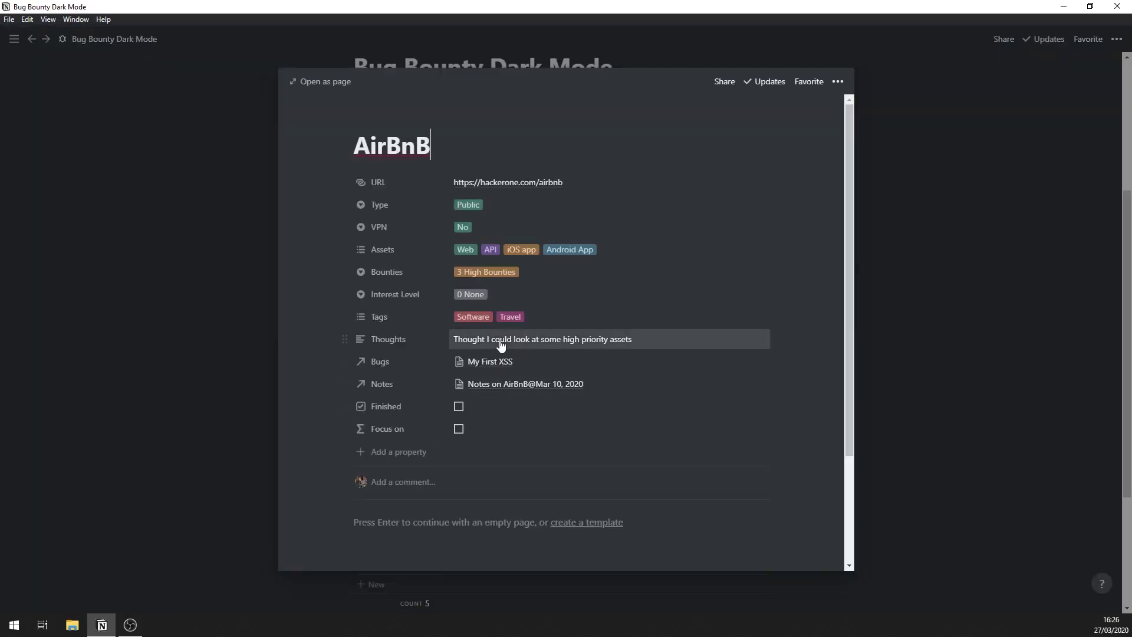
pyautogui.click(530, 366)
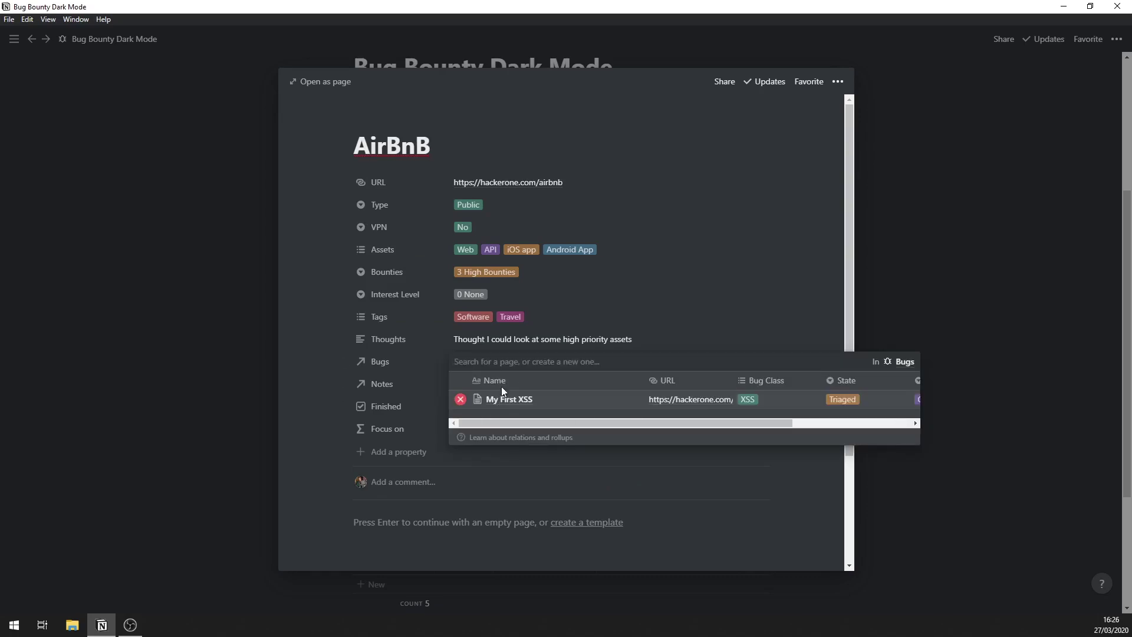
pyautogui.press('Escape')
pyautogui.click(517, 386)
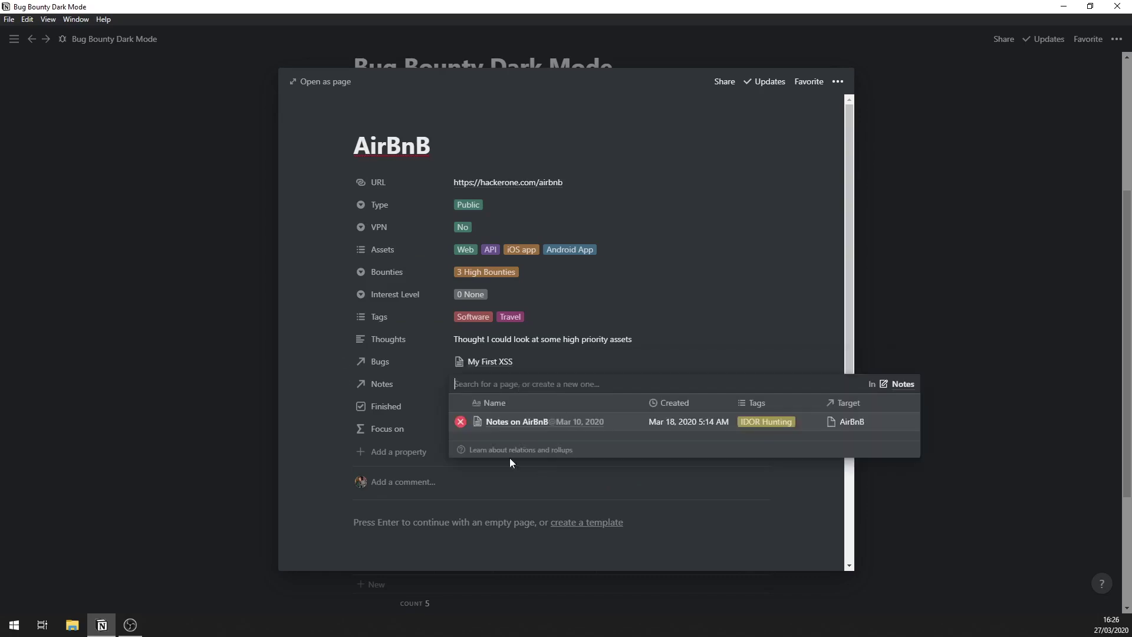
pyautogui.press('Escape')
pyautogui.click(874, 426)
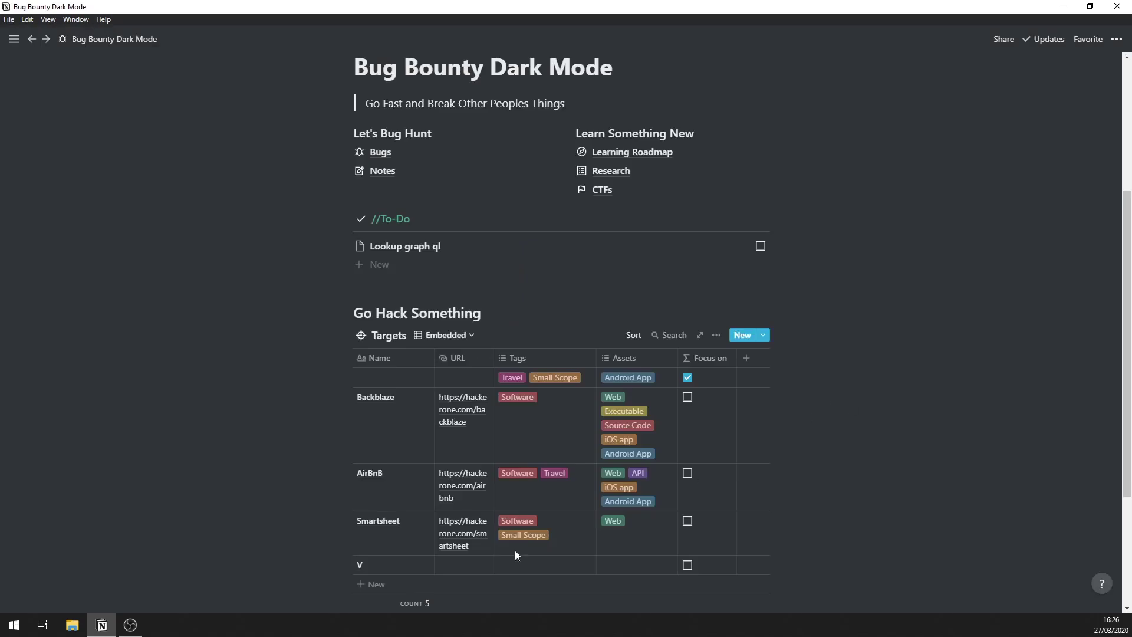
# Browse the Targets view list, then open the Targets database as its own page.
pyautogui.scroll(-2, 458, 569)
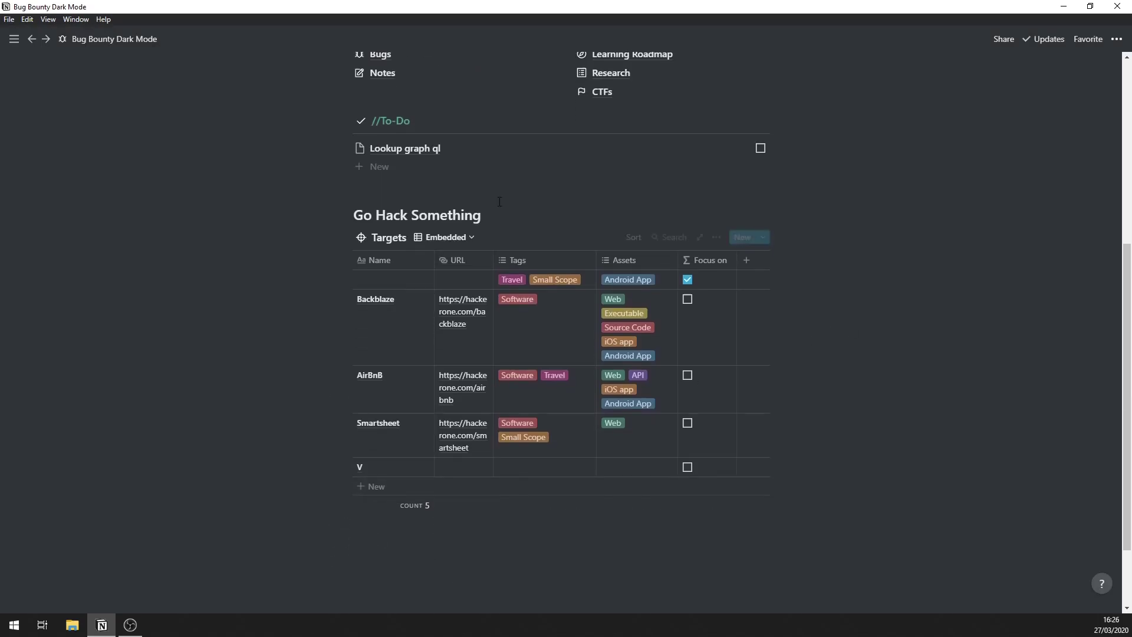
pyautogui.click(448, 238)
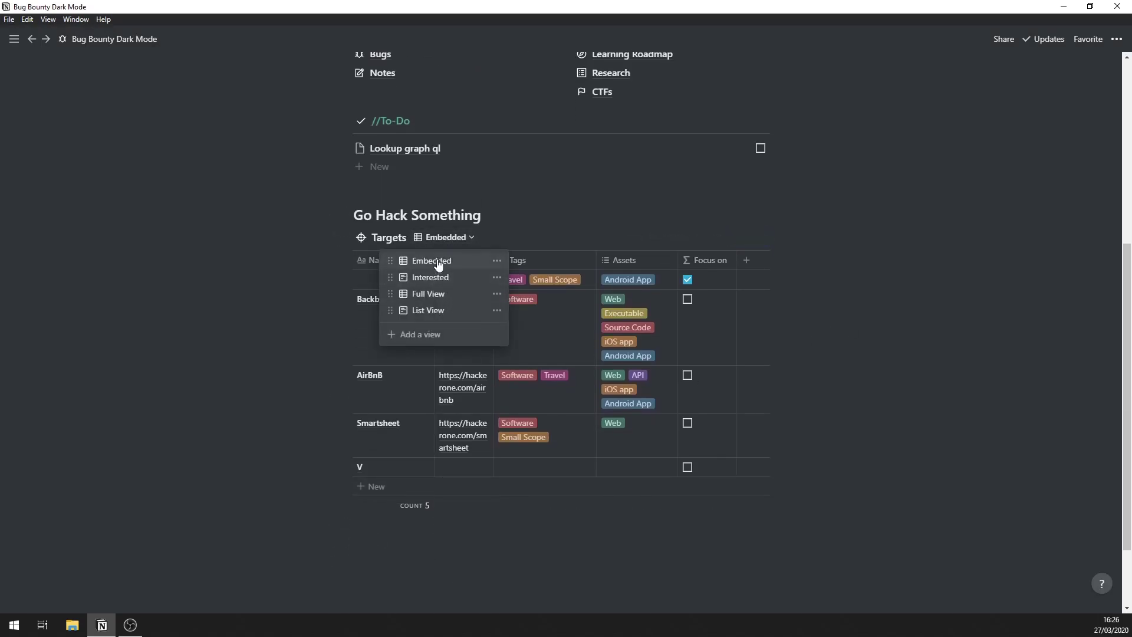
pyautogui.click(561, 238)
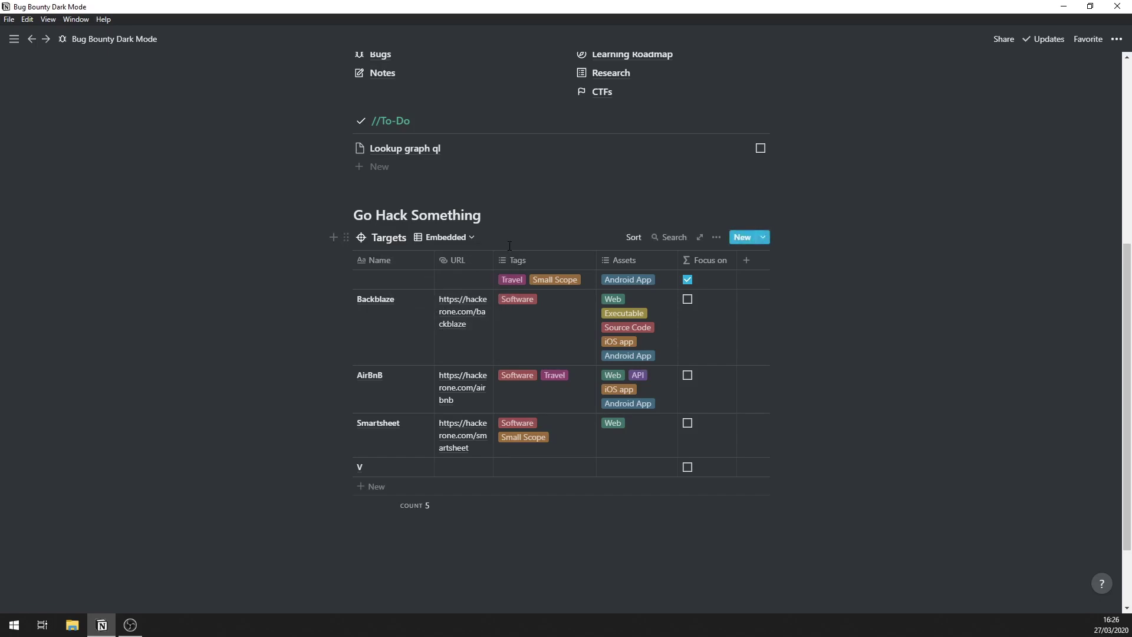
pyautogui.click(464, 239)
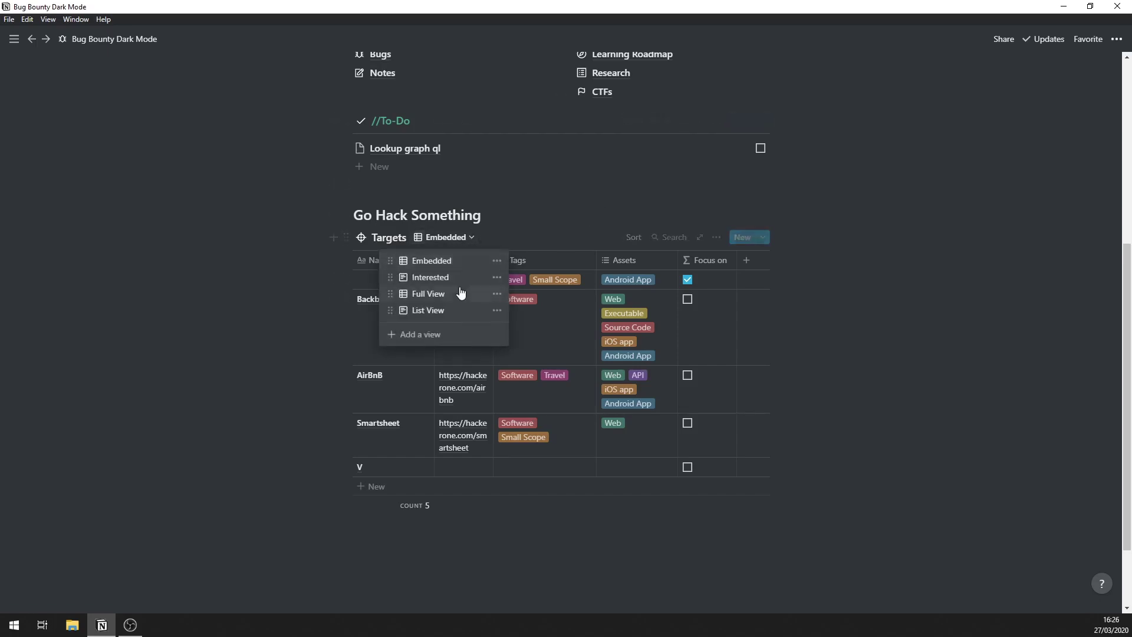
pyautogui.click(443, 241)
pyautogui.click(716, 237)
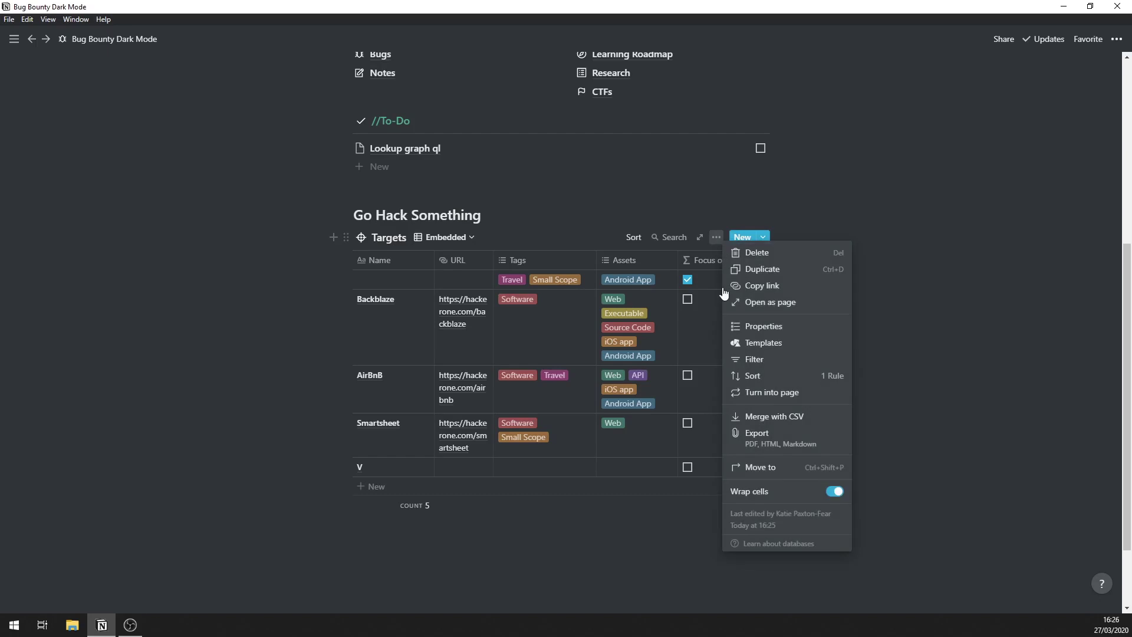
pyautogui.click(754, 302)
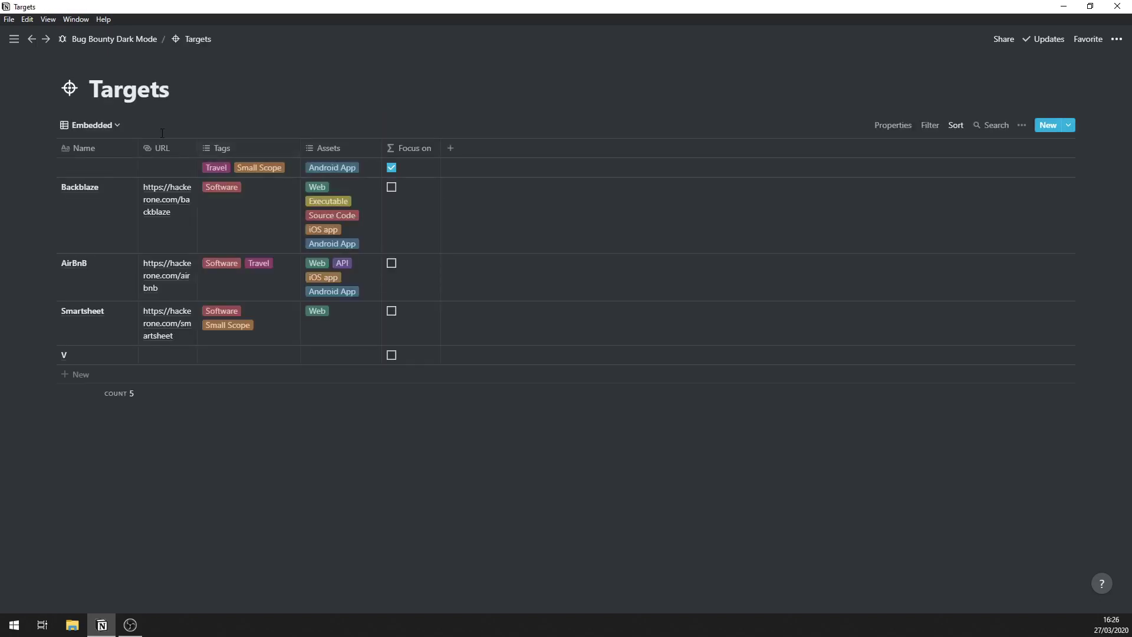
# Switch Targets to Full View and delete its Interest Level filter rule.
pyautogui.click(110, 126)
pyautogui.click(81, 183)
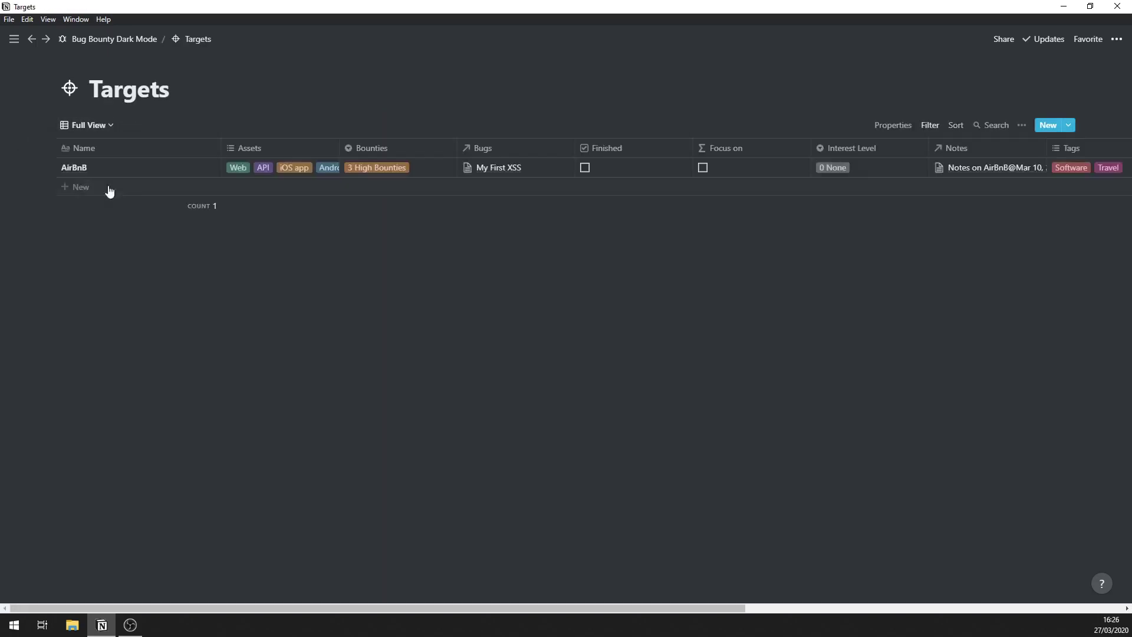
pyautogui.click(456, 627)
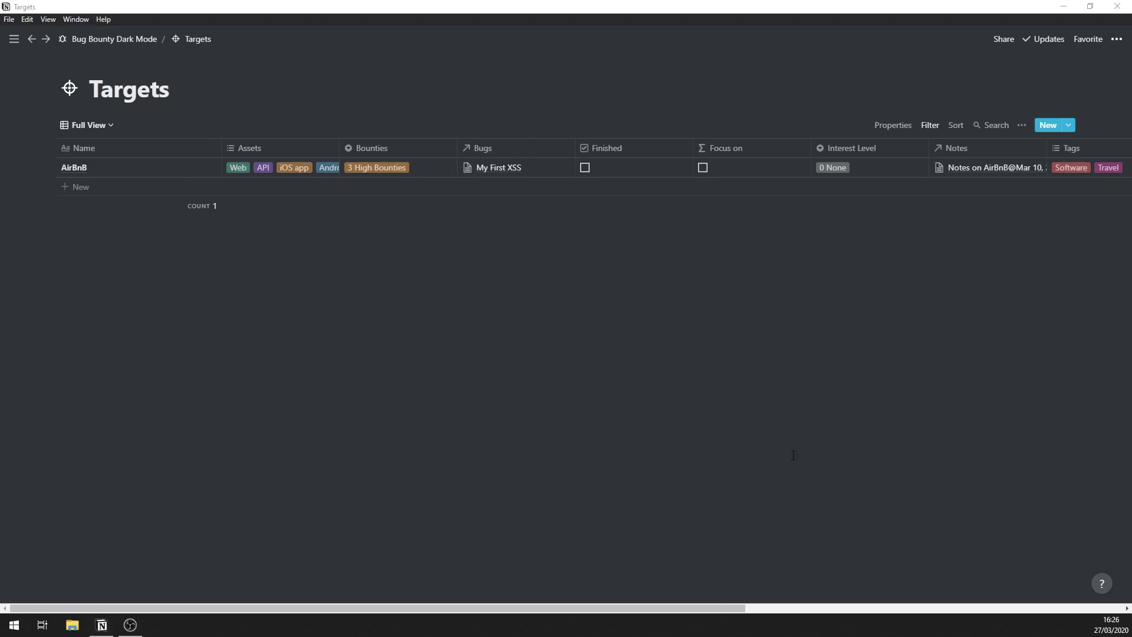
pyautogui.click(929, 126)
pyautogui.click(1007, 150)
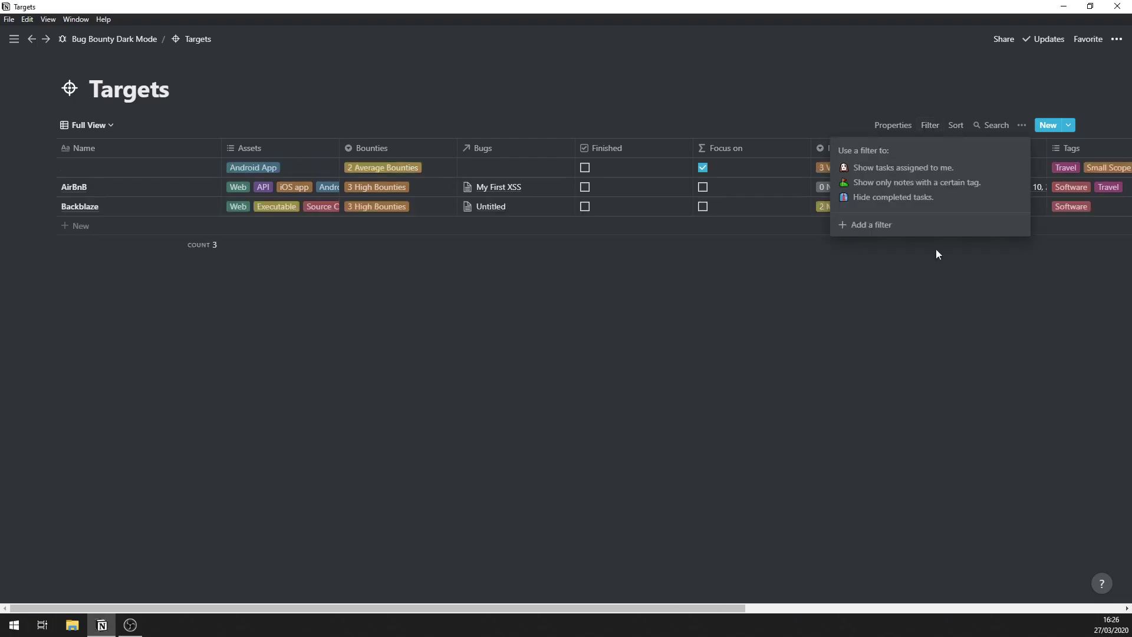
pyautogui.click(936, 248)
# Try List View, settle on the Interested view, and return to the Bug Bounty Dark Mode page.
pyautogui.click(88, 125)
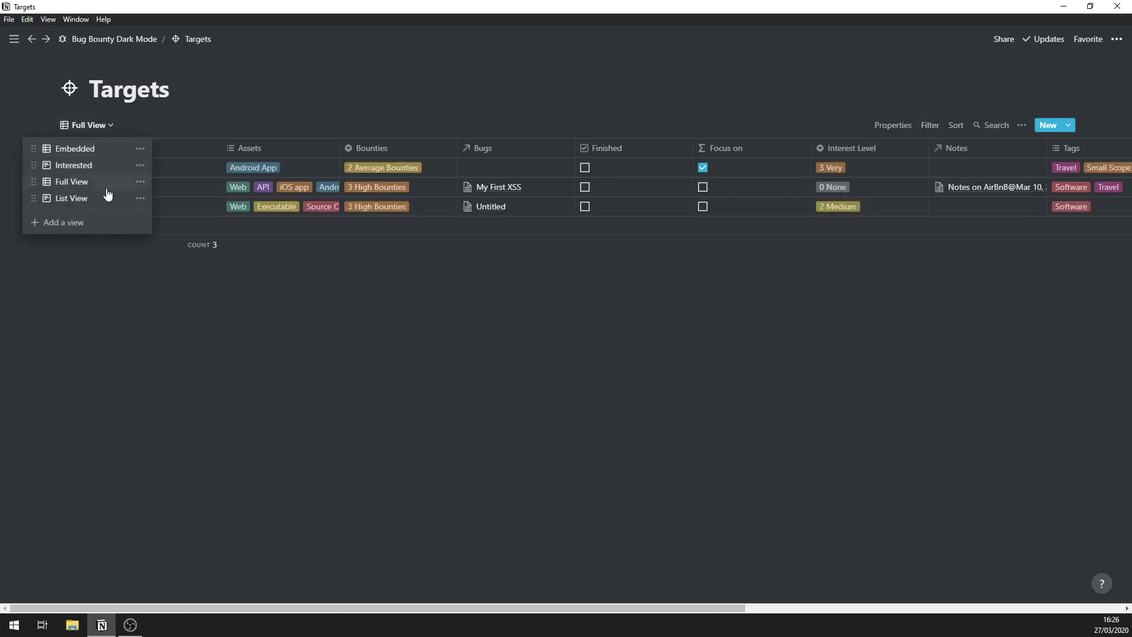
pyautogui.click(73, 201)
pyautogui.click(101, 126)
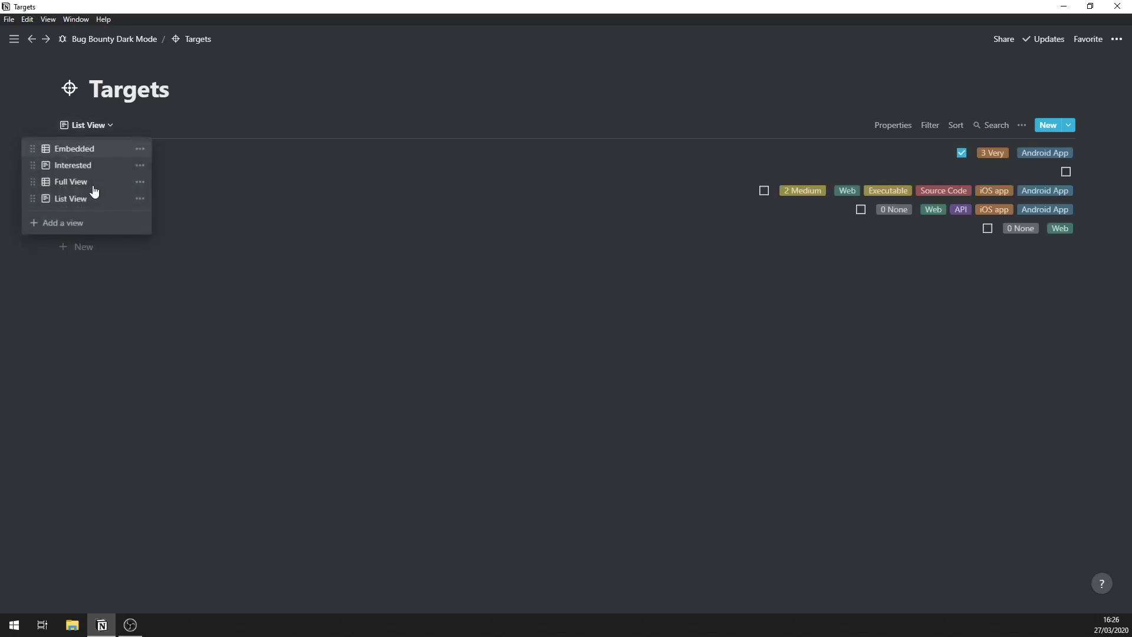
pyautogui.click(79, 165)
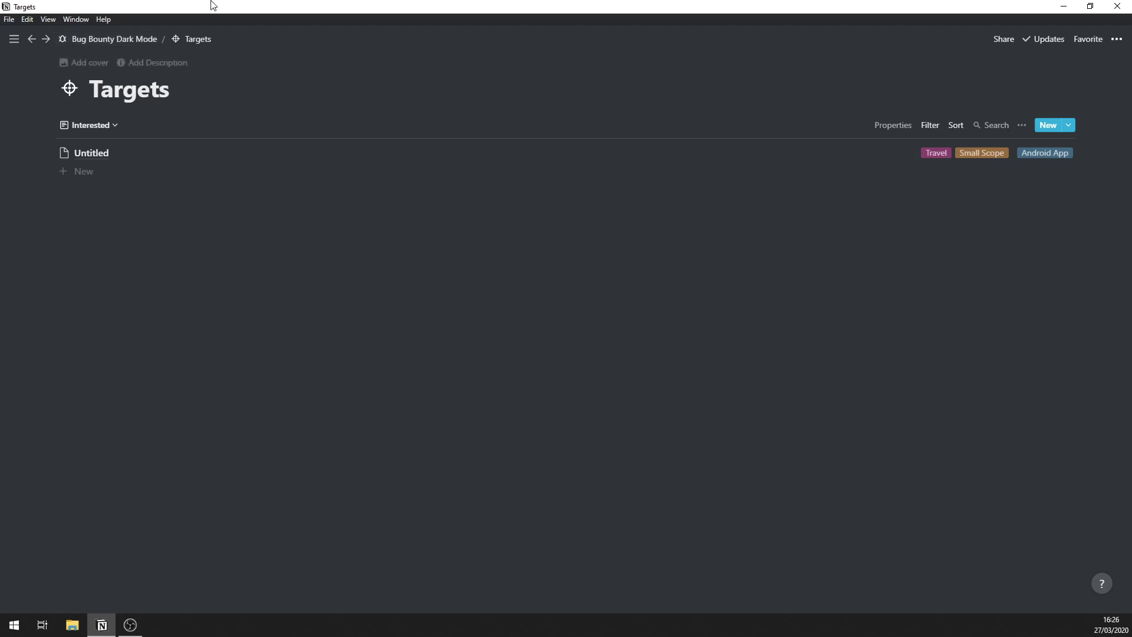
pyautogui.click(130, 40)
pyautogui.scroll(-3, 410, 582)
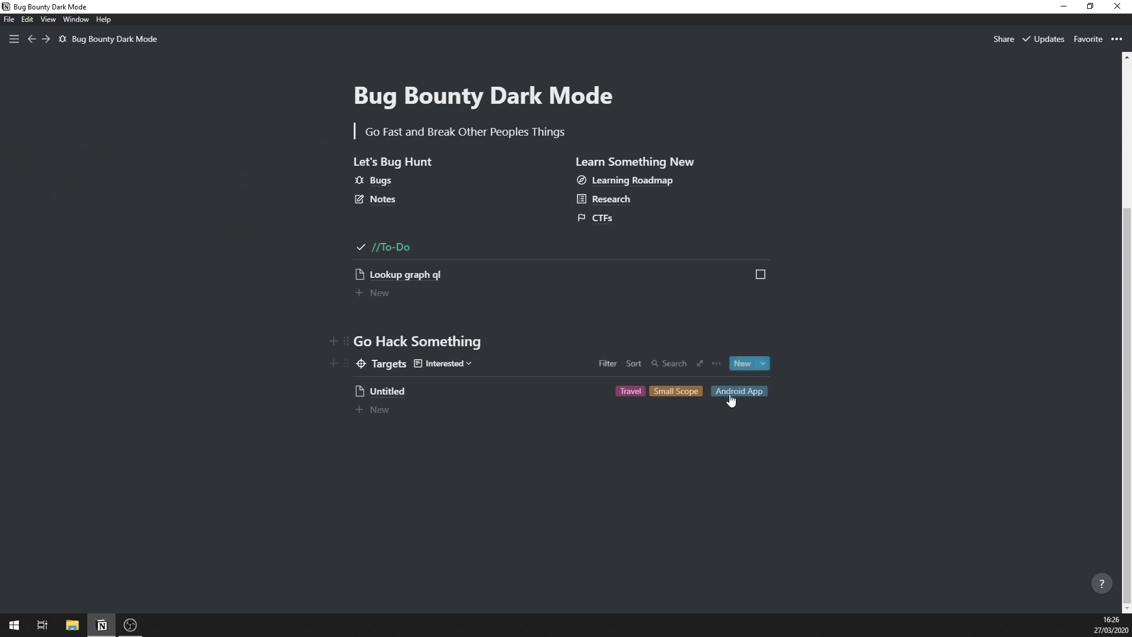
# In the Embedded table, open Backblaze and set its Interest Level to 4 Extremely.
pyautogui.click(447, 366)
pyautogui.click(448, 384)
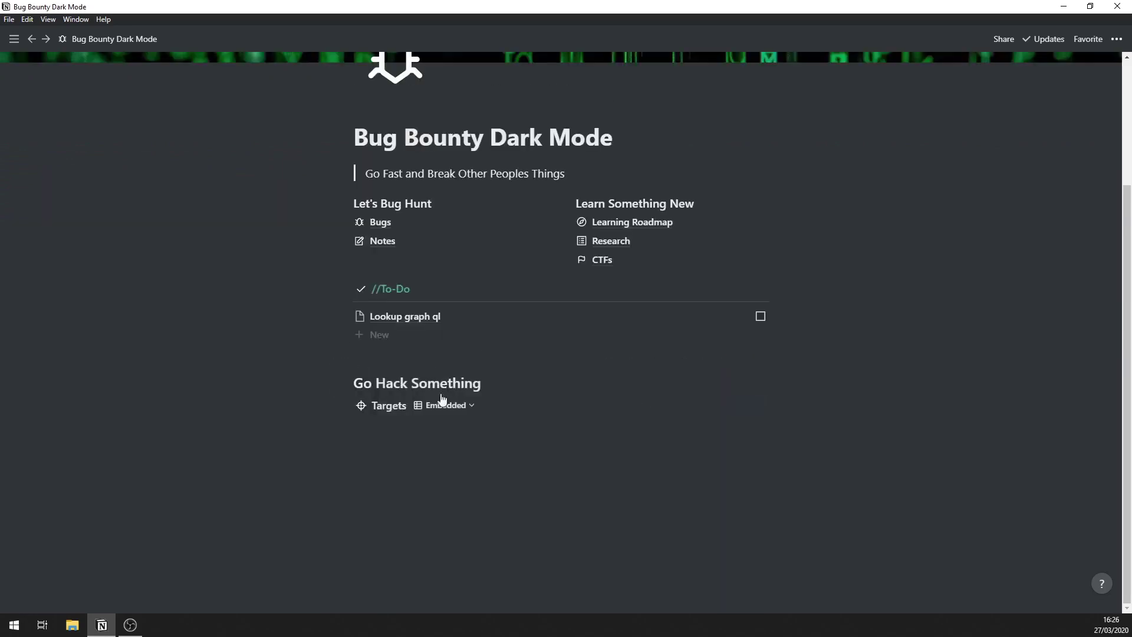
pyautogui.click(413, 425)
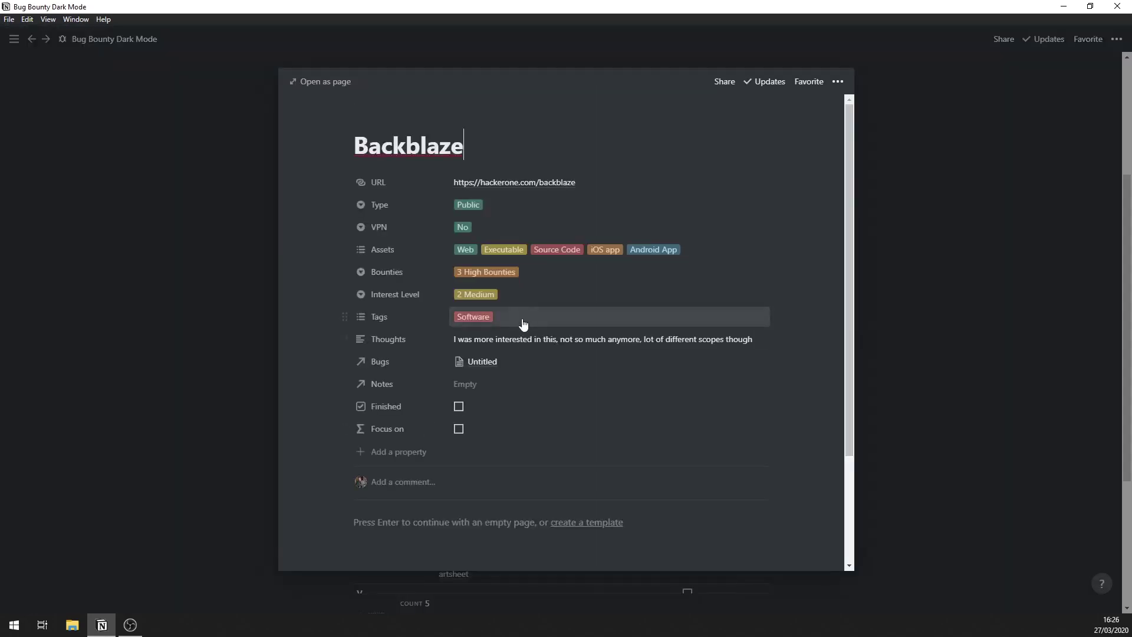
pyautogui.click(499, 273)
pyautogui.press('Escape')
pyautogui.click(478, 316)
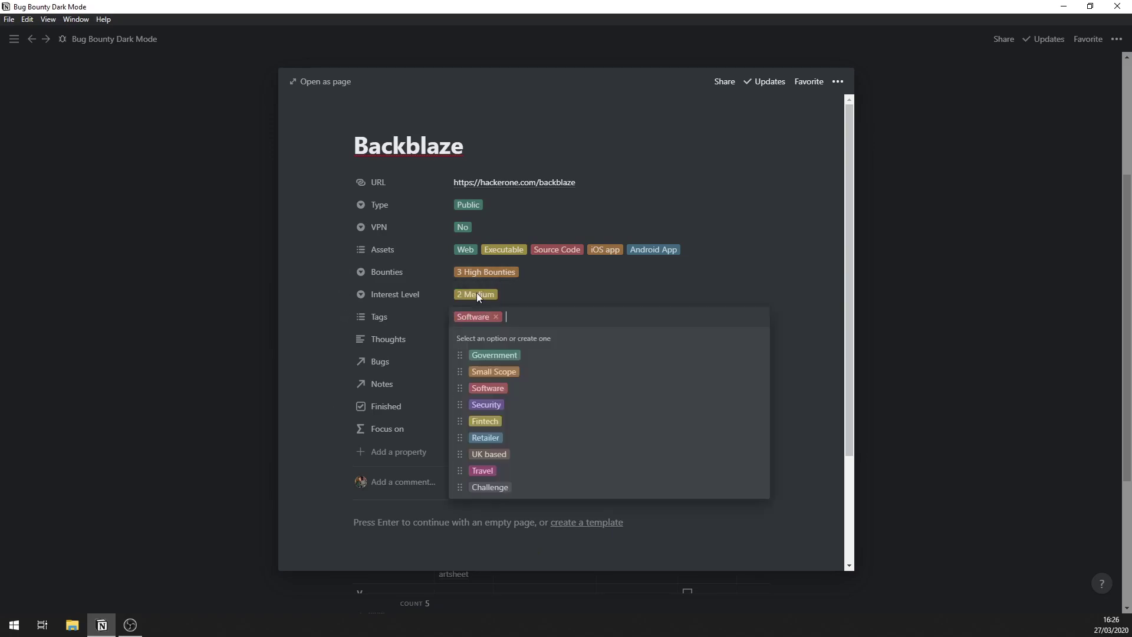
pyautogui.click(477, 294)
pyautogui.click(476, 294)
pyautogui.press('Escape')
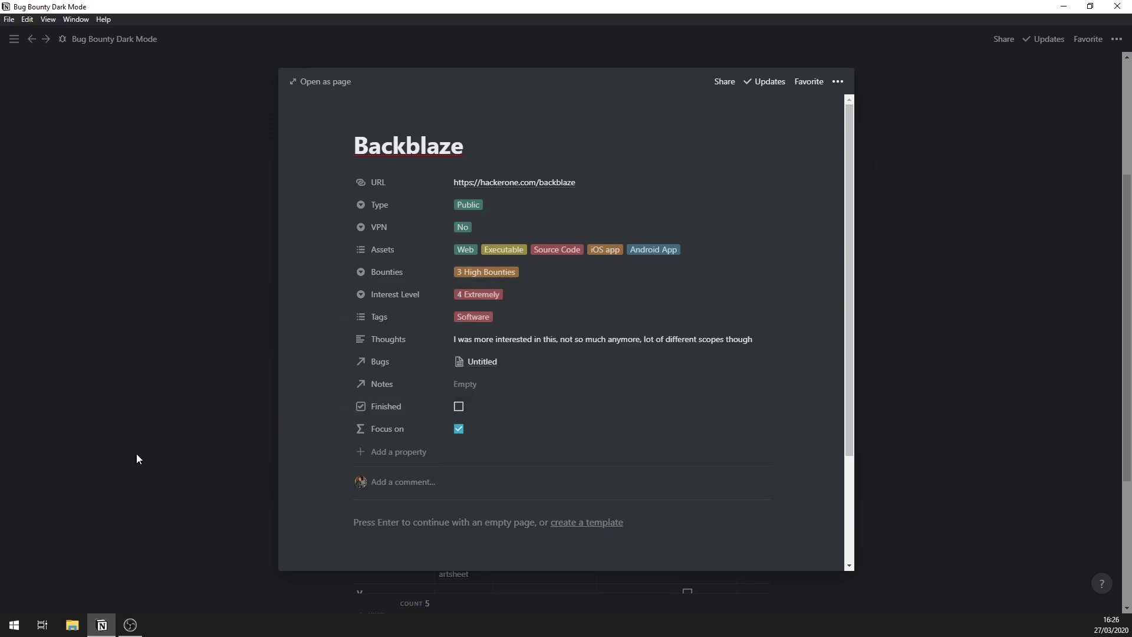
pyautogui.click(136, 454)
# Switch Targets back to the Interested view to see Backblaze listed.
pyautogui.click(426, 365)
pyautogui.click(430, 404)
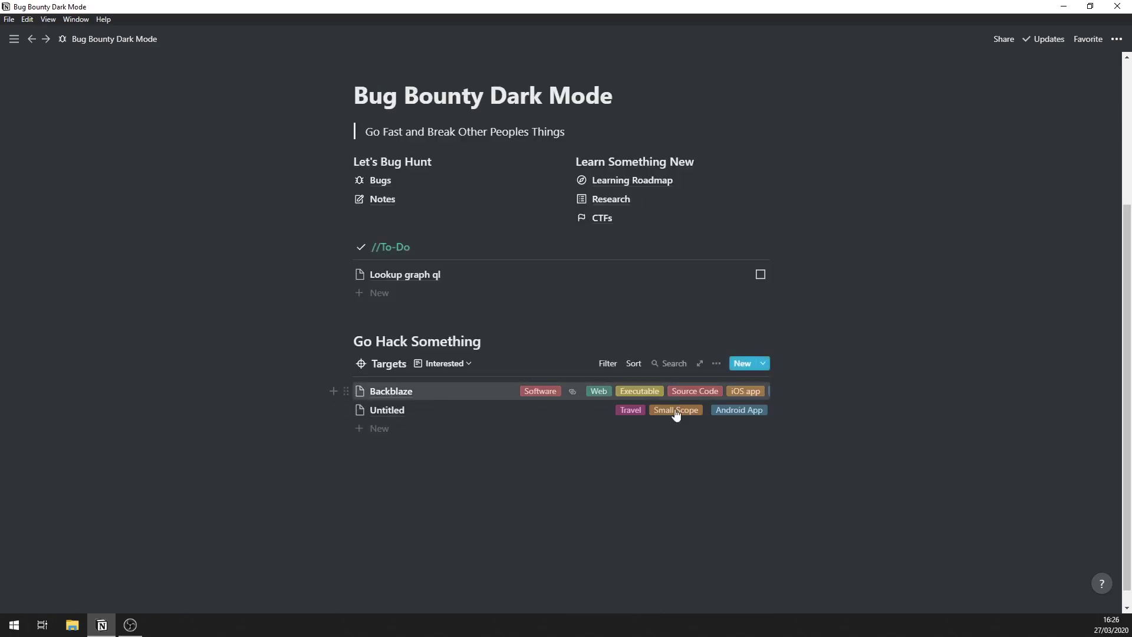
pyautogui.scroll(2, 518, 466)
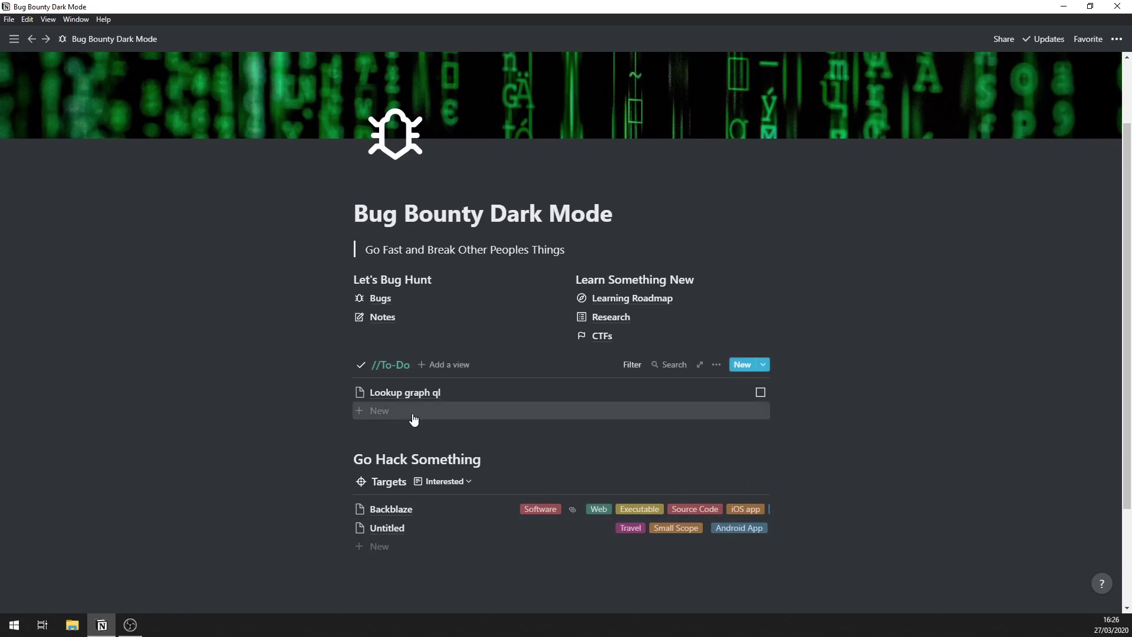
# Add a 'fdgdsf' To-Do entry, preview it, and mark it done.
pyautogui.click(388, 416)
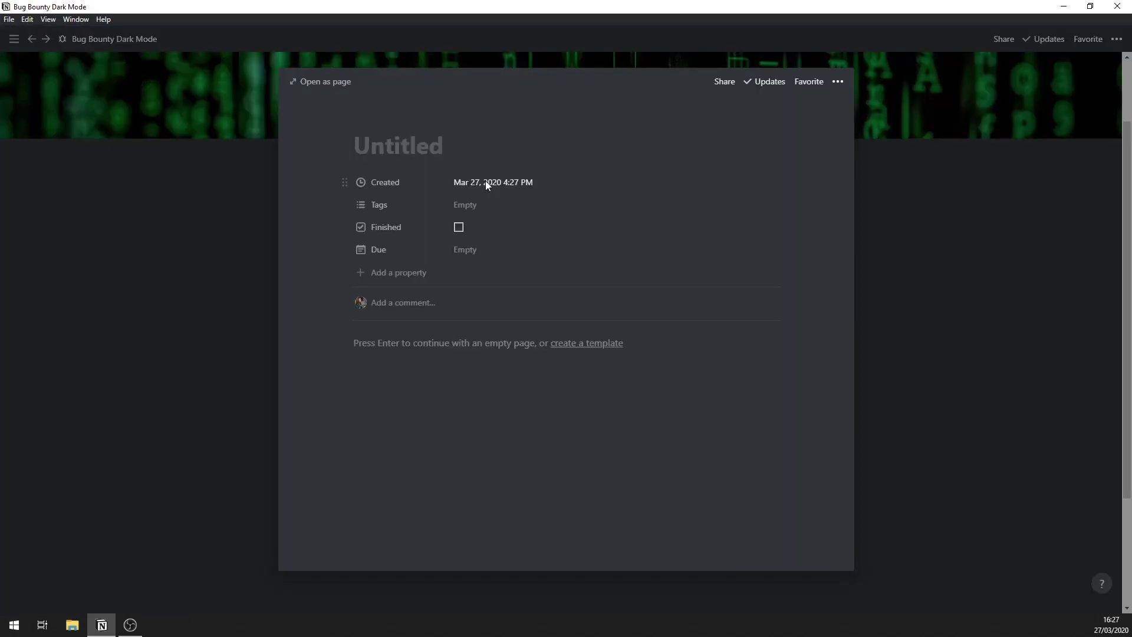
pyautogui.write('fdgdsf')
pyautogui.press('Escape')
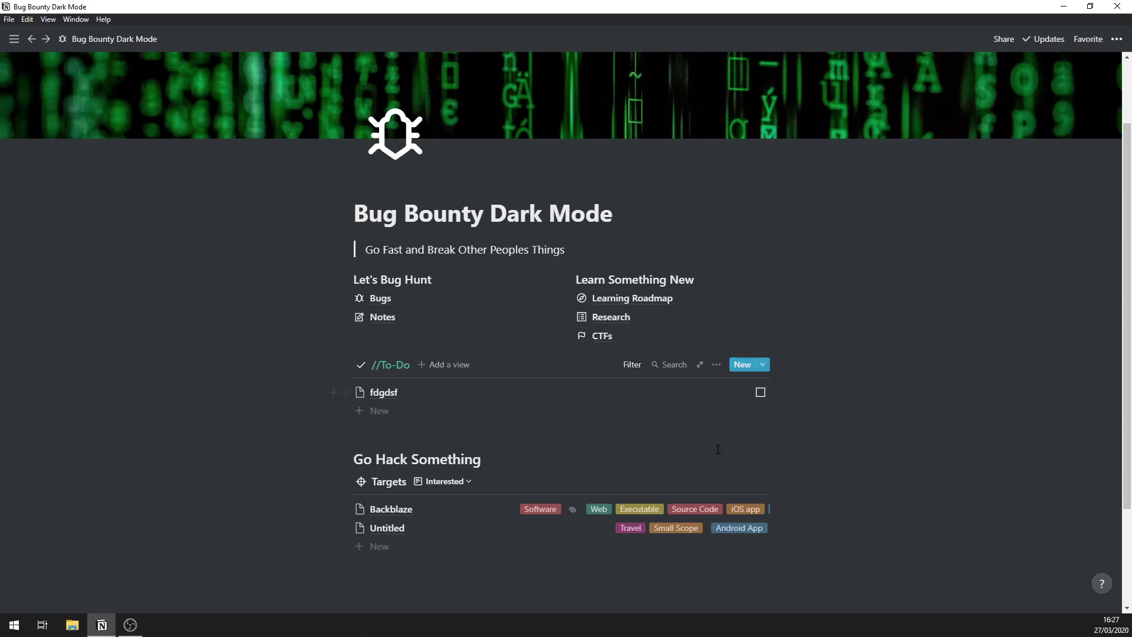
pyautogui.click(766, 396)
pyautogui.click(971, 375)
pyautogui.click(760, 393)
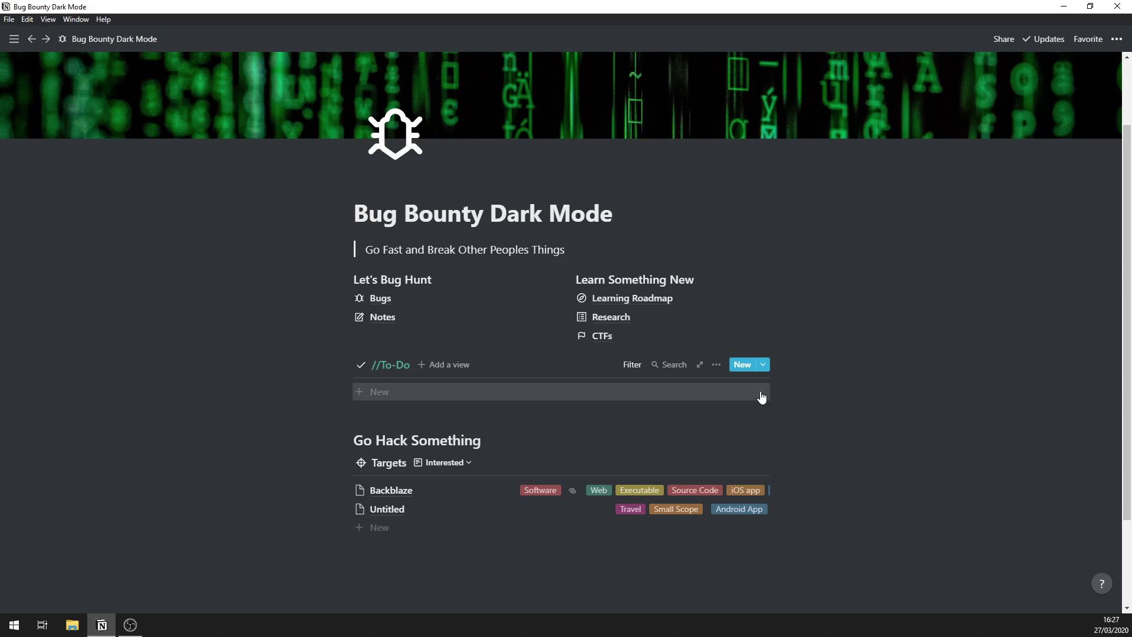
# Add a To-Do task titled 'subdomain stuff'.
pyautogui.click(739, 391)
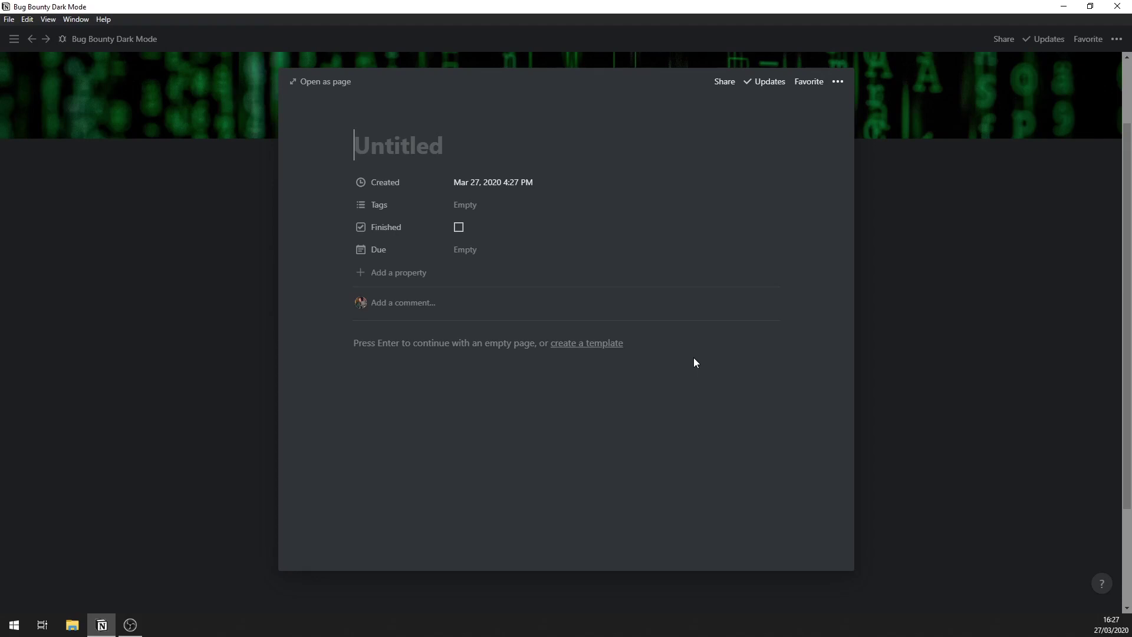
pyautogui.write('subdomain ')
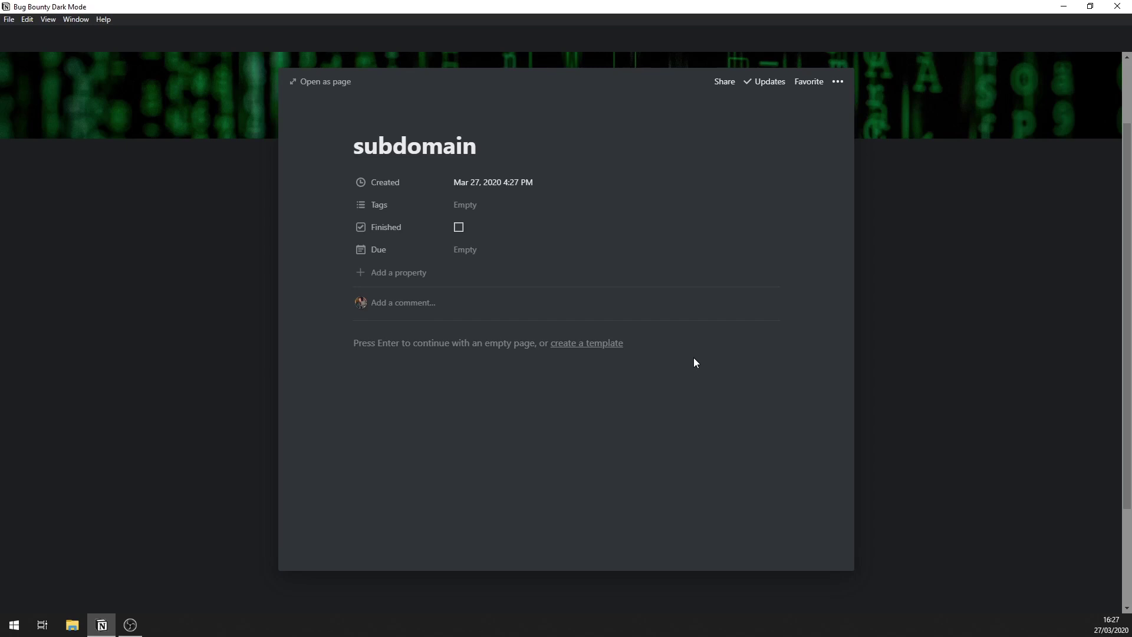
pyautogui.write('stuff')
pyautogui.press('Return')
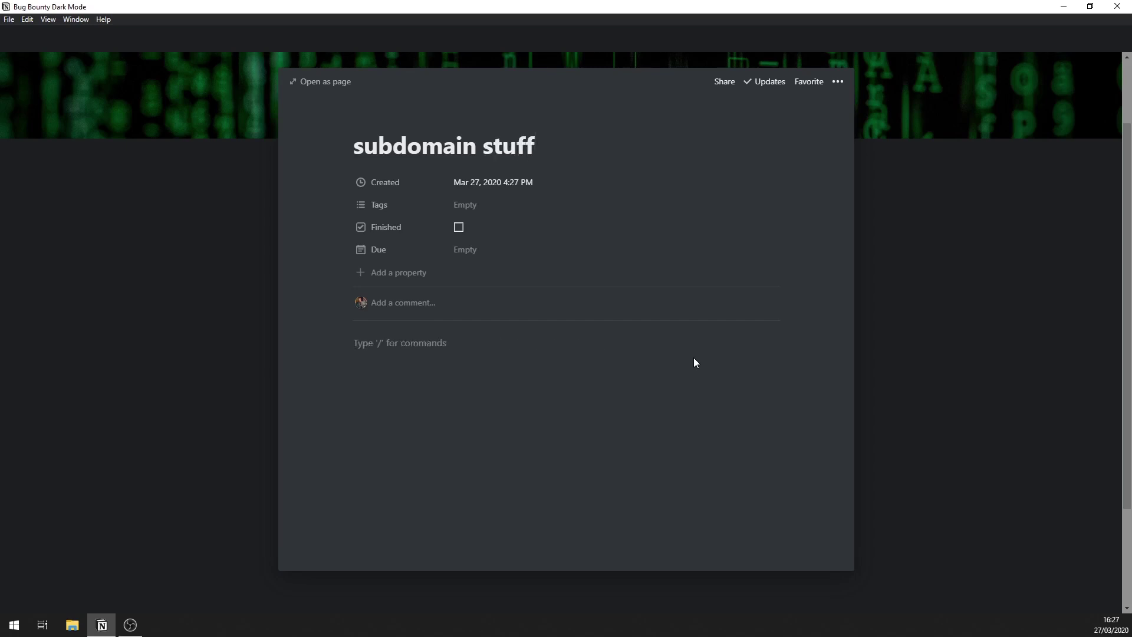
pyautogui.click(1023, 437)
pyautogui.click(458, 425)
# Add a 'graohql researc h?' task and mark it and 'subdomain stuff' as done.
pyautogui.click(456, 417)
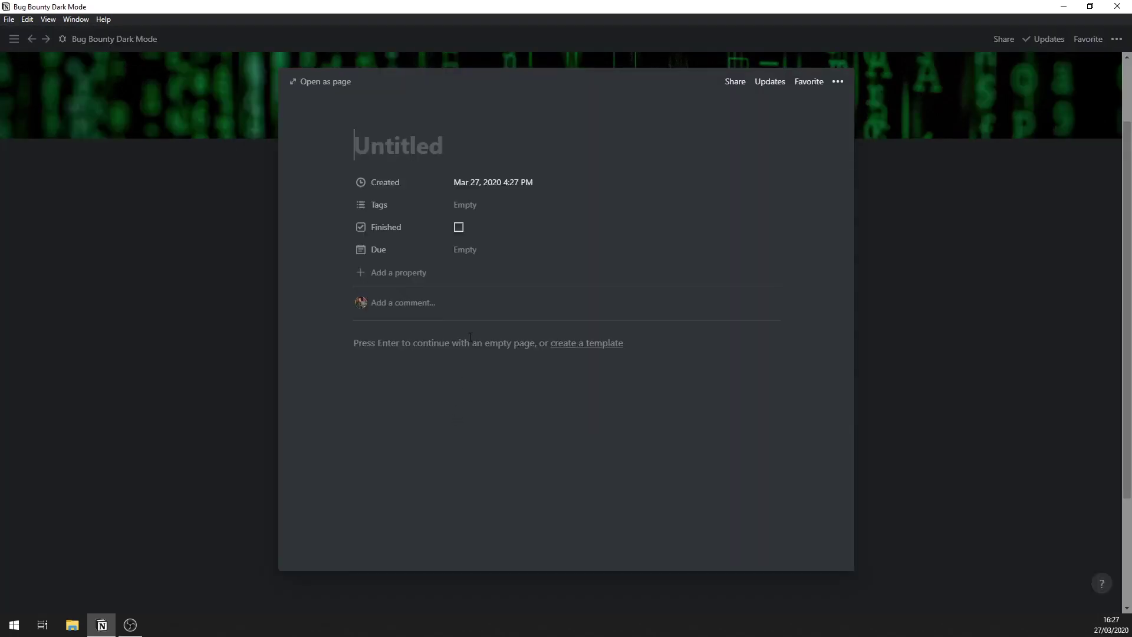
pyautogui.write('graohs')
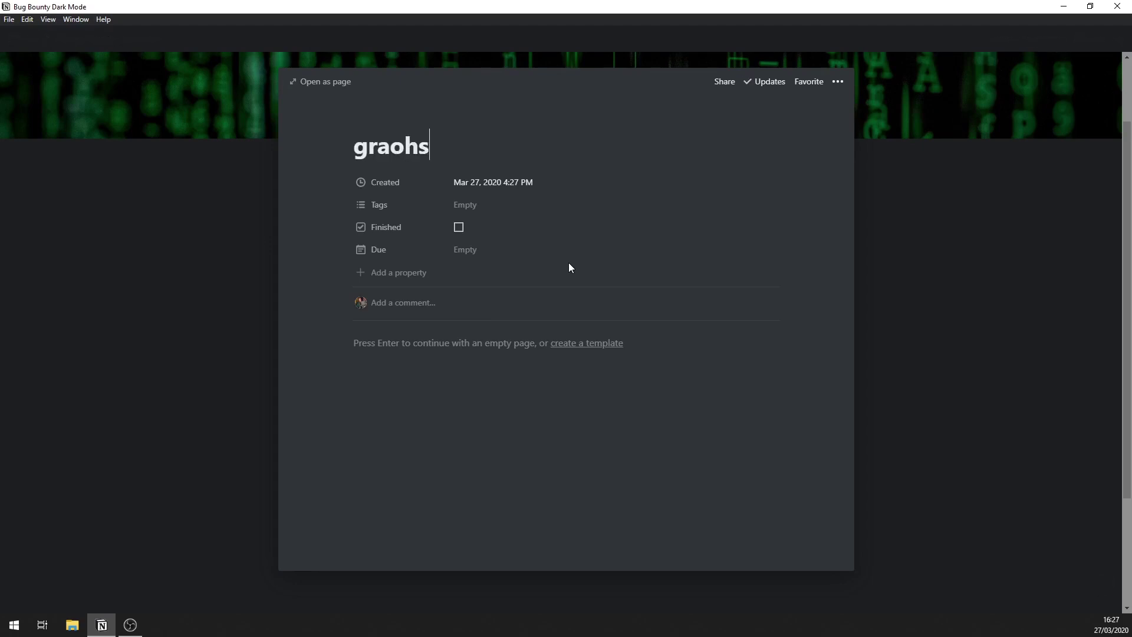
pyautogui.press('BackSpace')
pyautogui.write('ql rese')
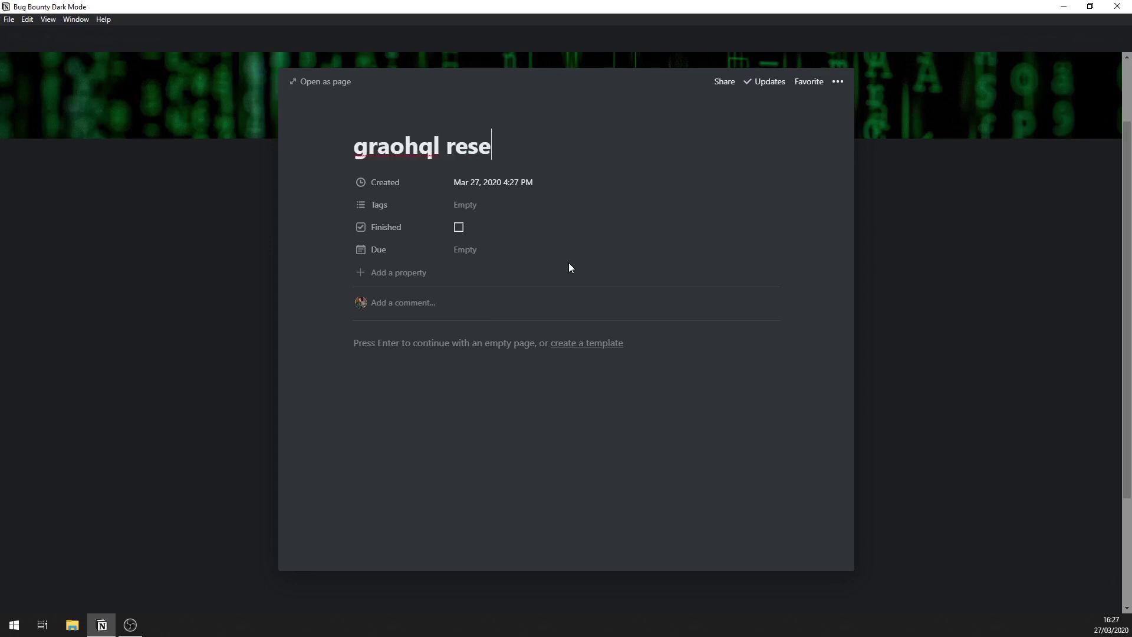
pyautogui.write('arc h?')
pyautogui.press('Return')
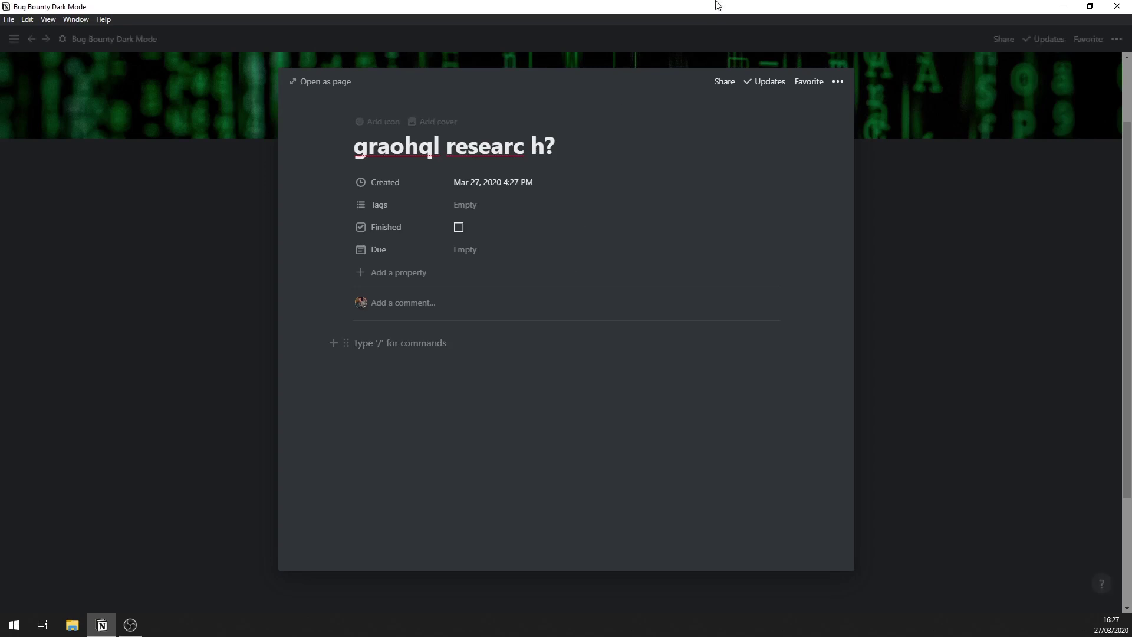
pyautogui.press('Escape')
pyautogui.click(760, 411)
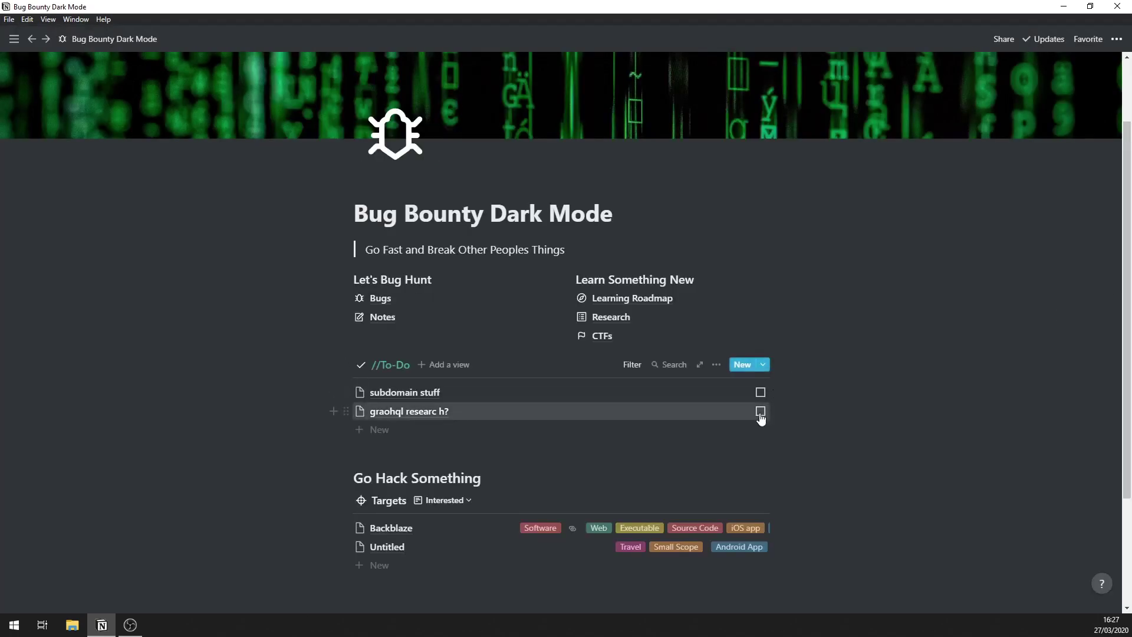
pyautogui.click(760, 392)
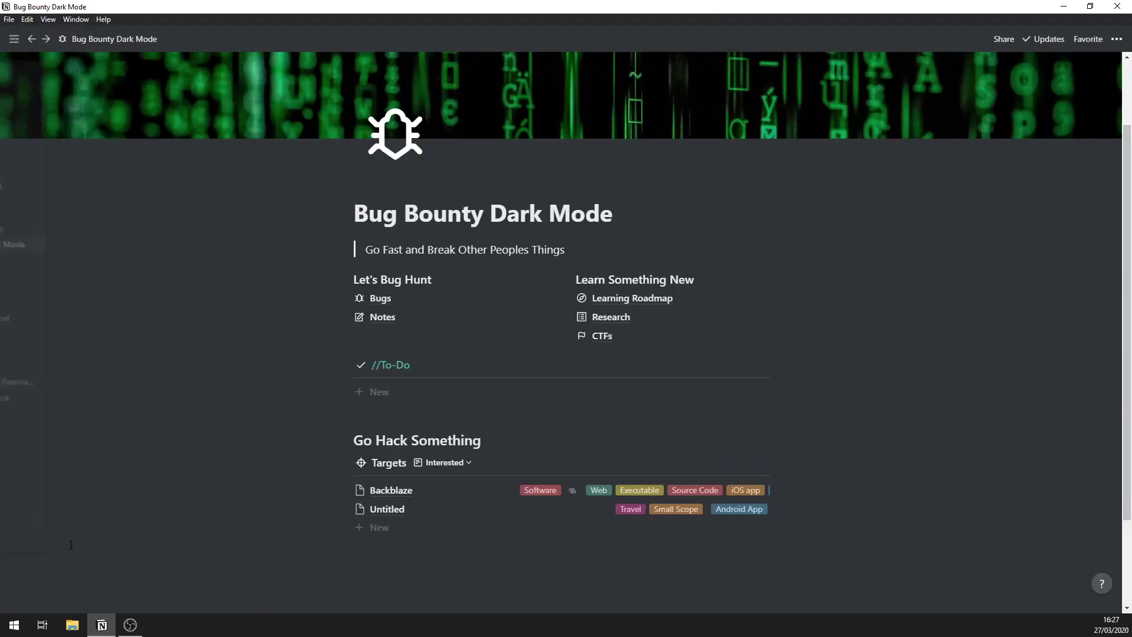
# Open the Notes on AirBnB entry and inspect its tags and Tuesday reminder.
pyautogui.click(379, 319)
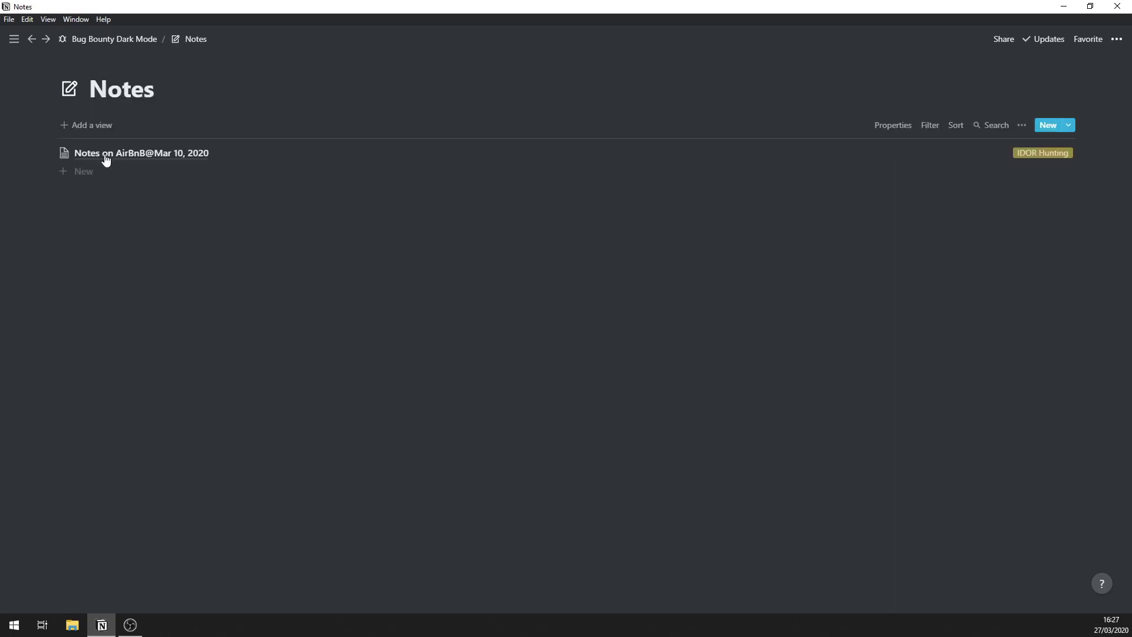
pyautogui.click(103, 152)
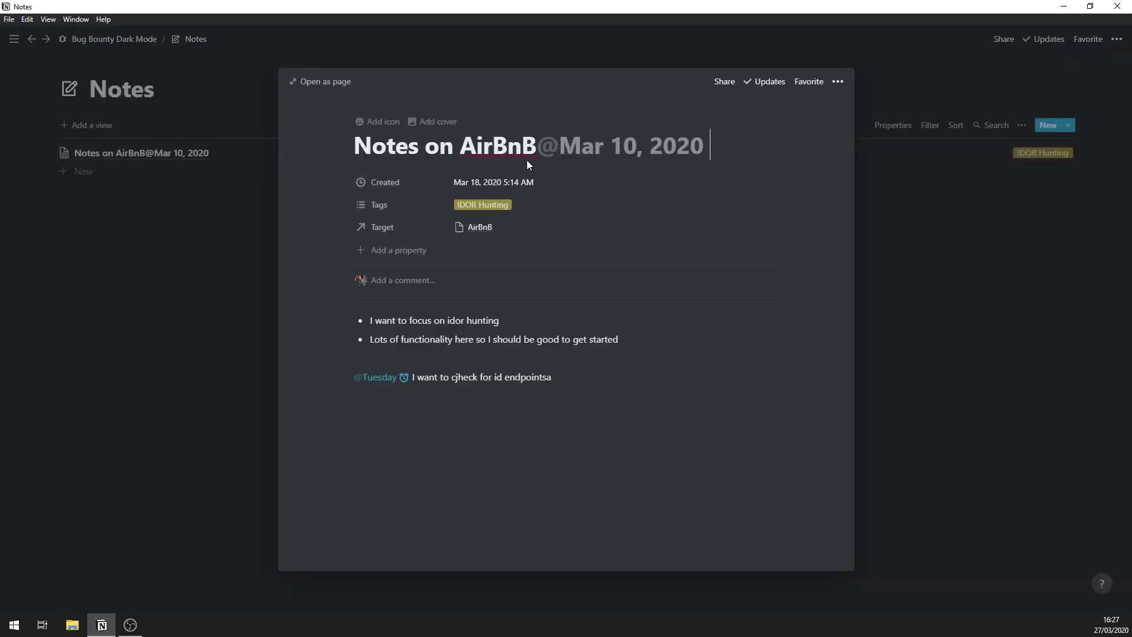
pyautogui.click(506, 206)
pyautogui.click(523, 328)
pyautogui.click(382, 378)
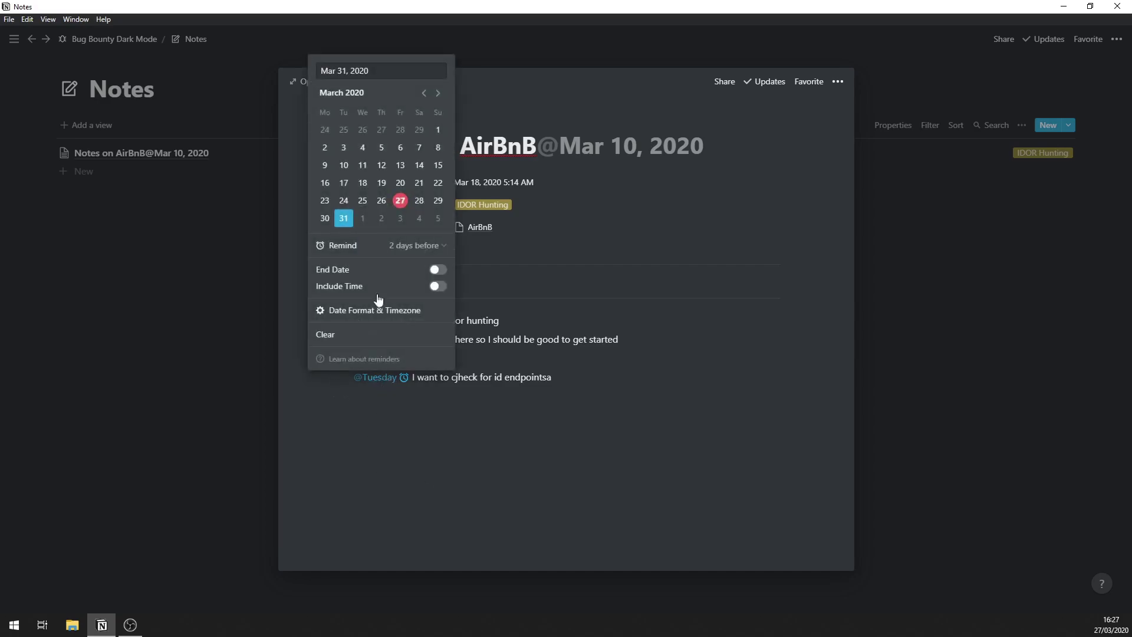
pyautogui.click(591, 375)
pyautogui.press('Return')
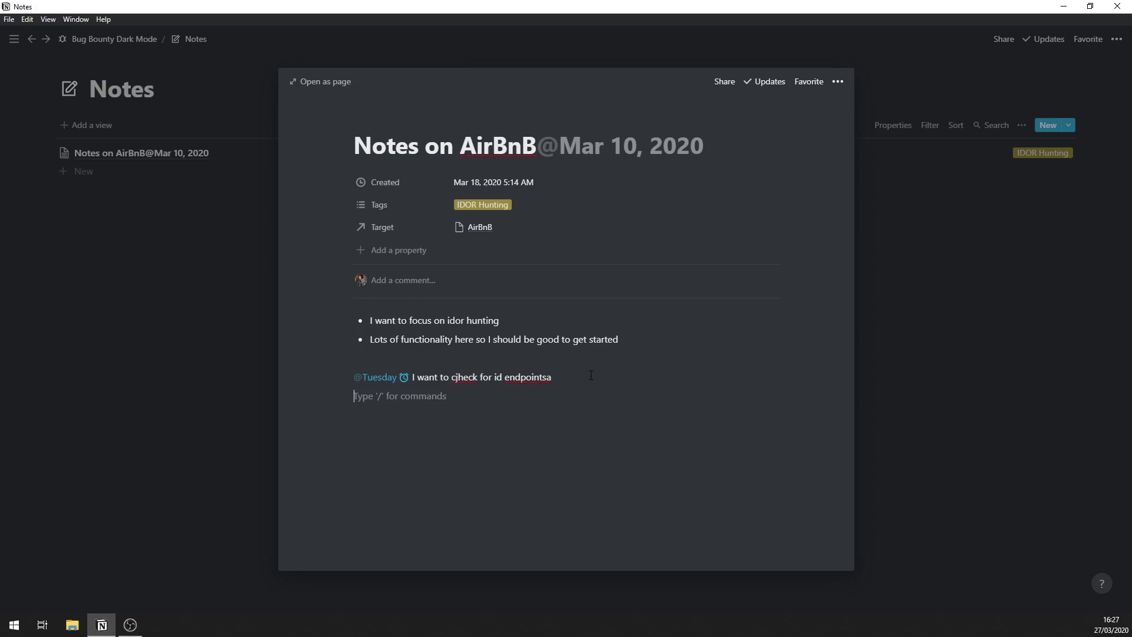
pyautogui.write('@mon')
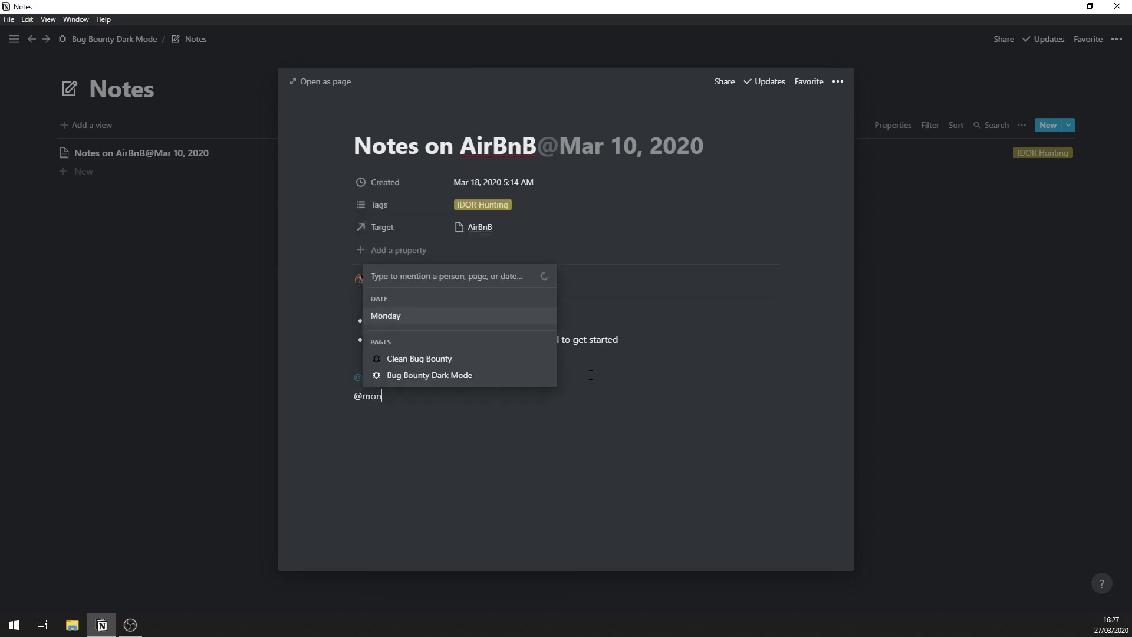
pyautogui.press('Return')
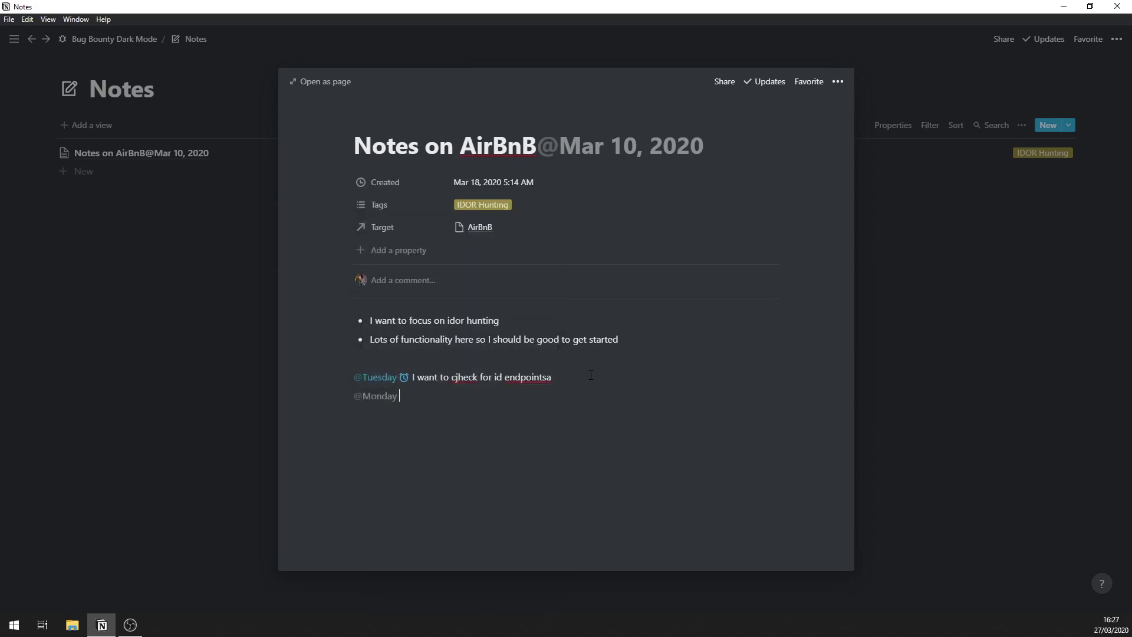
pyautogui.write('looka')
pyautogui.press('BackSpace')
pyautogui.write('at')
pyautogui.click(370, 396)
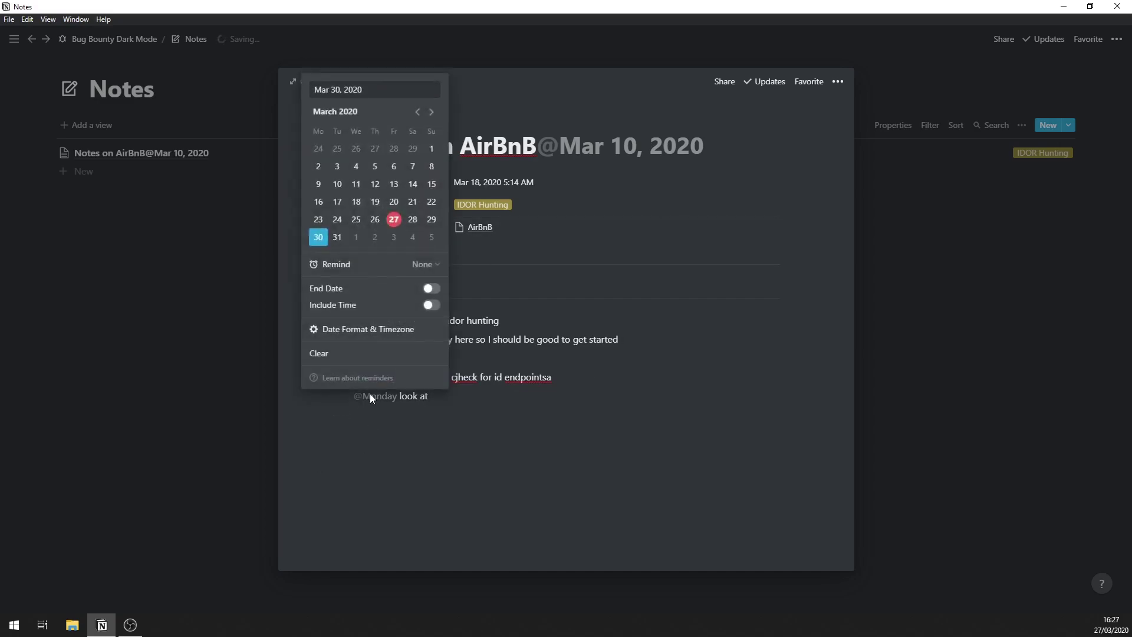
pyautogui.click(435, 266)
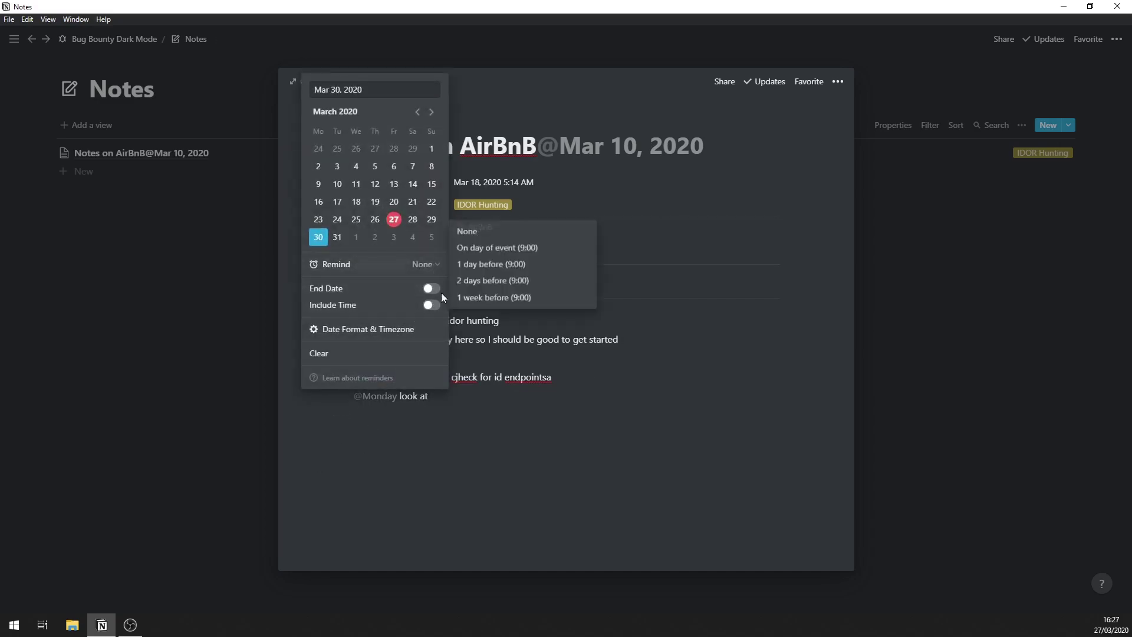
pyautogui.click(513, 267)
pyautogui.click(515, 434)
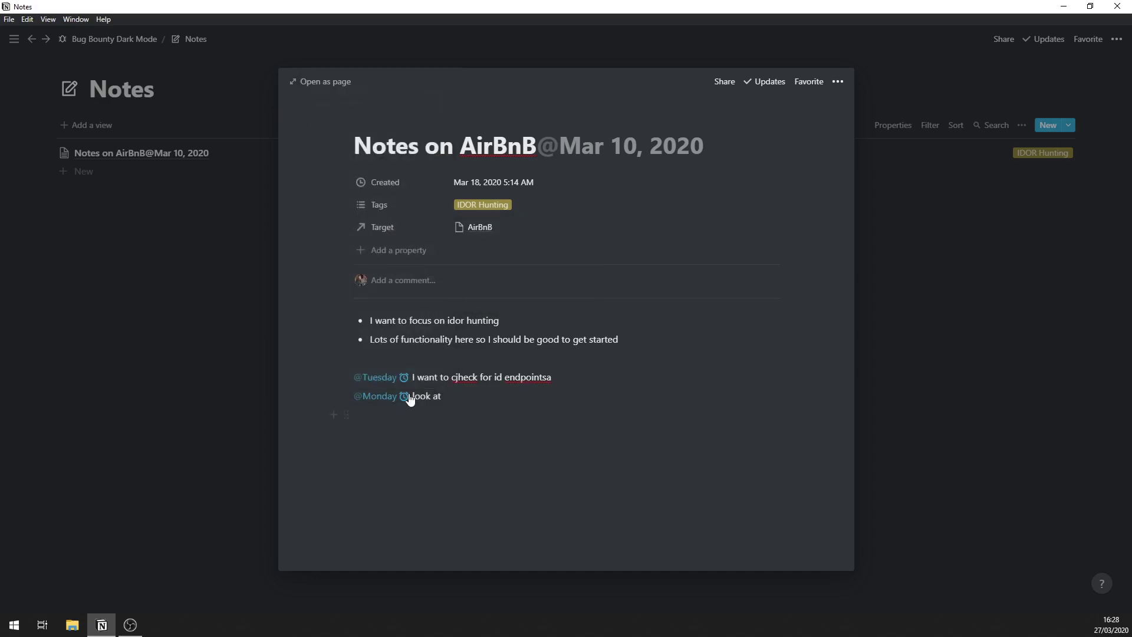
pyautogui.click(518, 229)
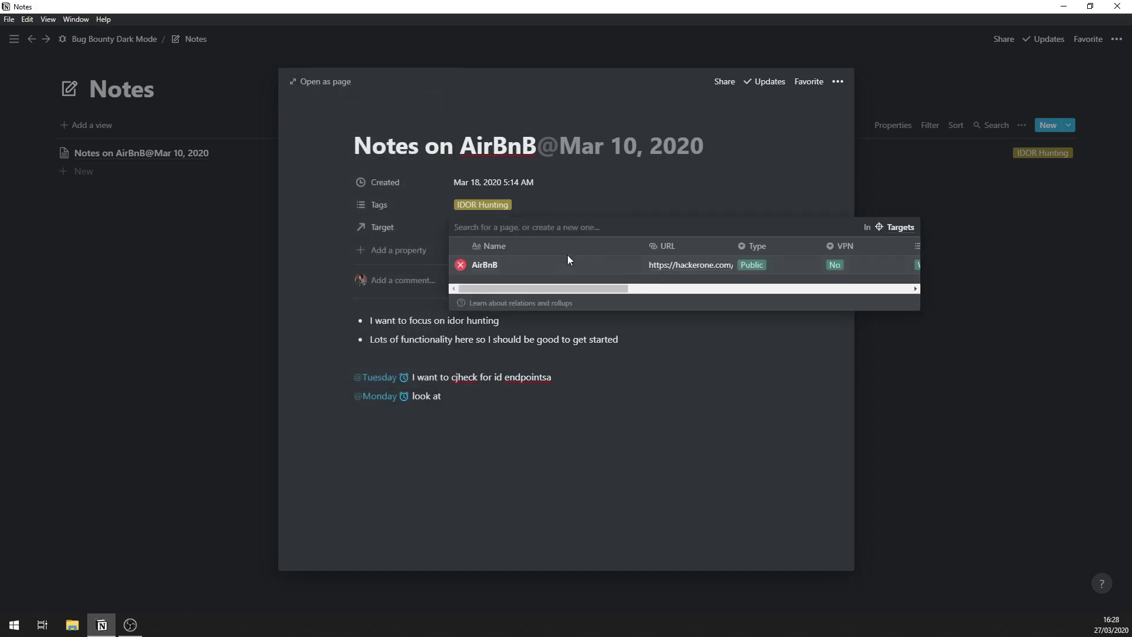
pyautogui.click(631, 367)
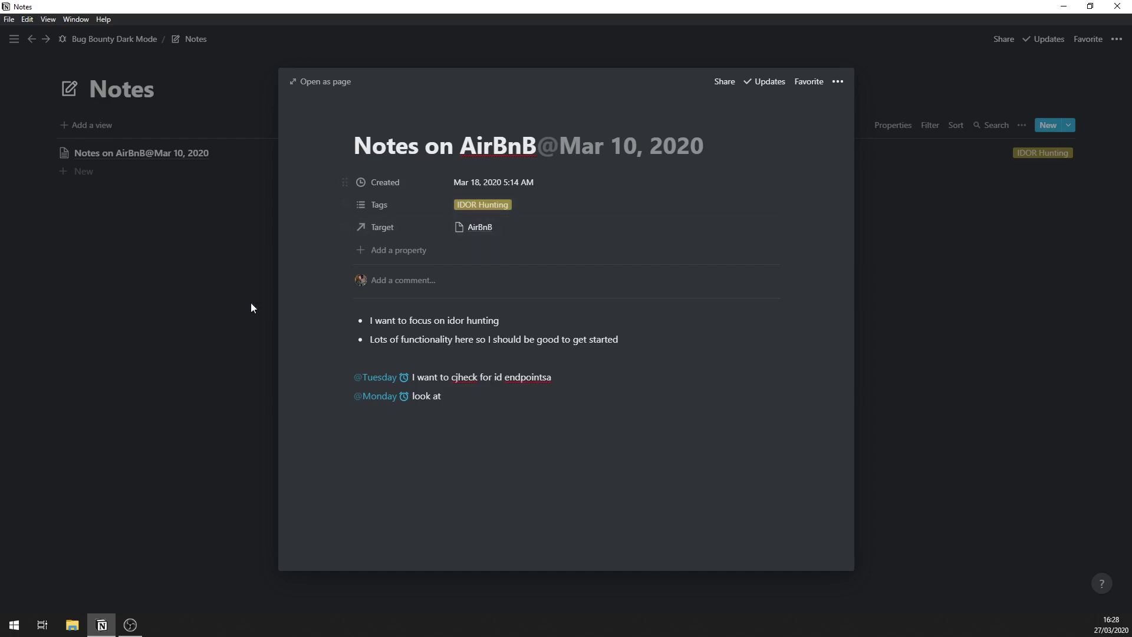
pyautogui.click(237, 316)
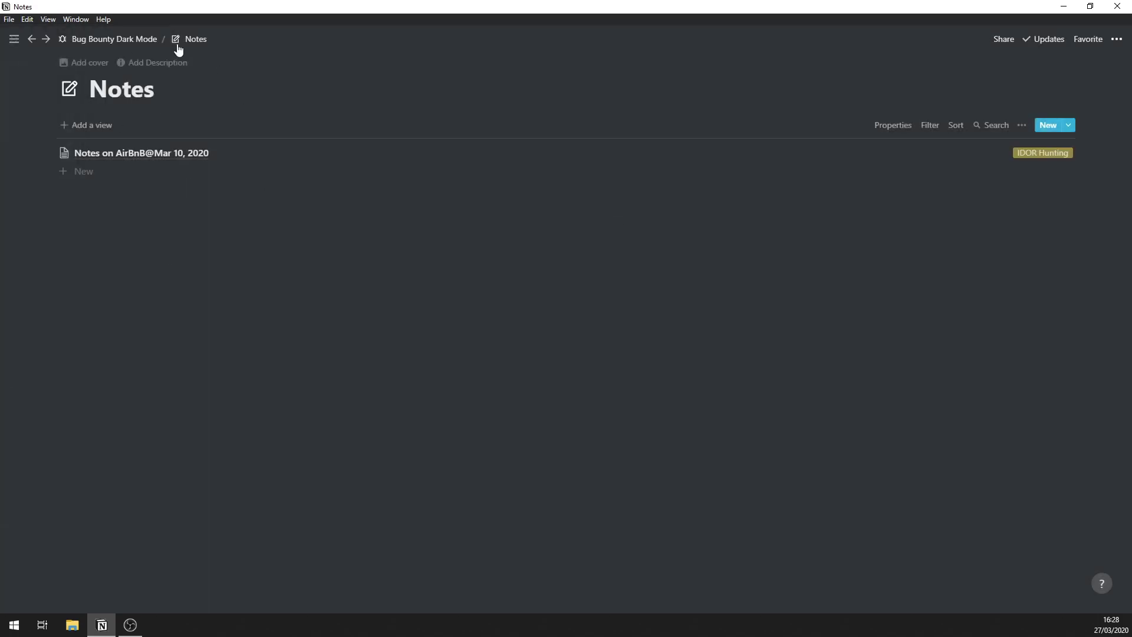
# From the home page, open the Bugs database and read through the My First XSS report.
pyautogui.click(112, 39)
pyautogui.click(380, 386)
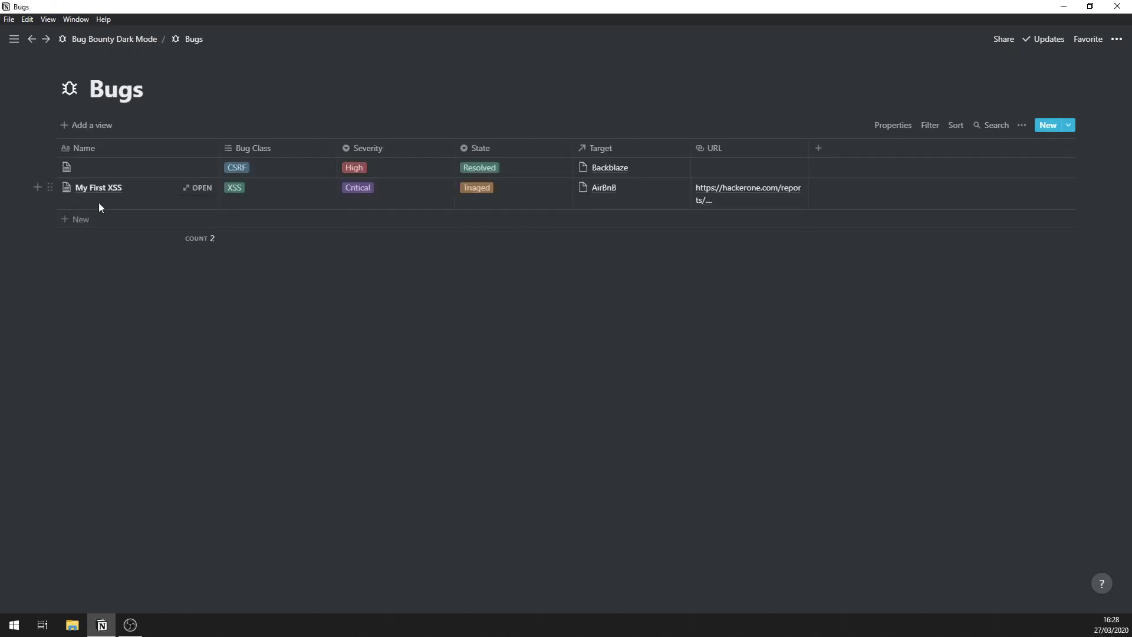
pyautogui.click(183, 187)
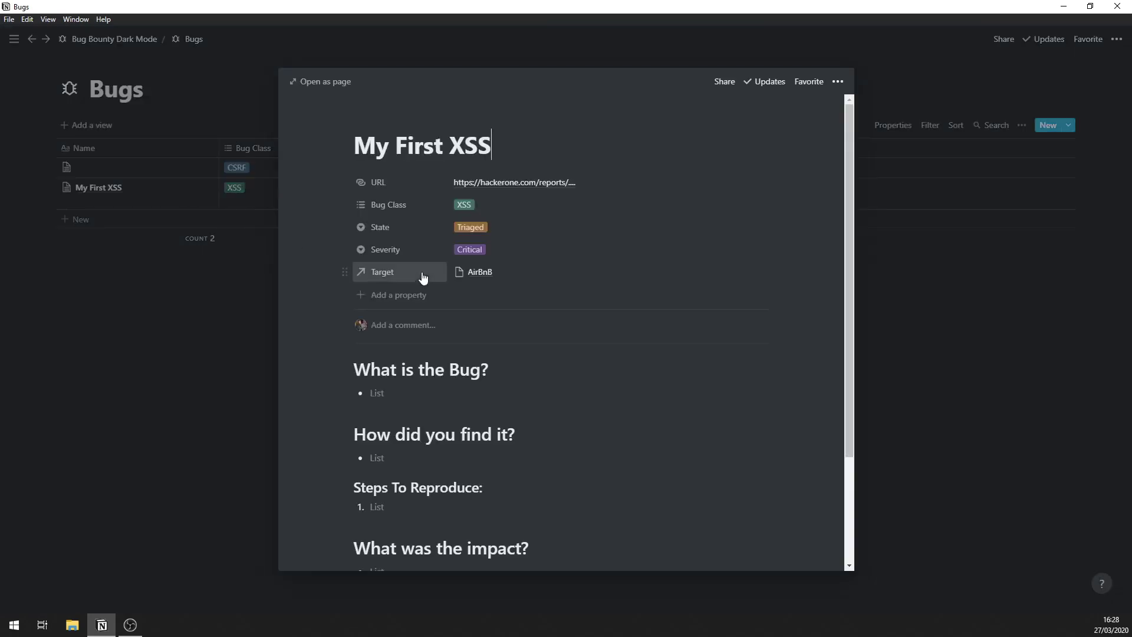
pyautogui.scroll(-3, 416, 345)
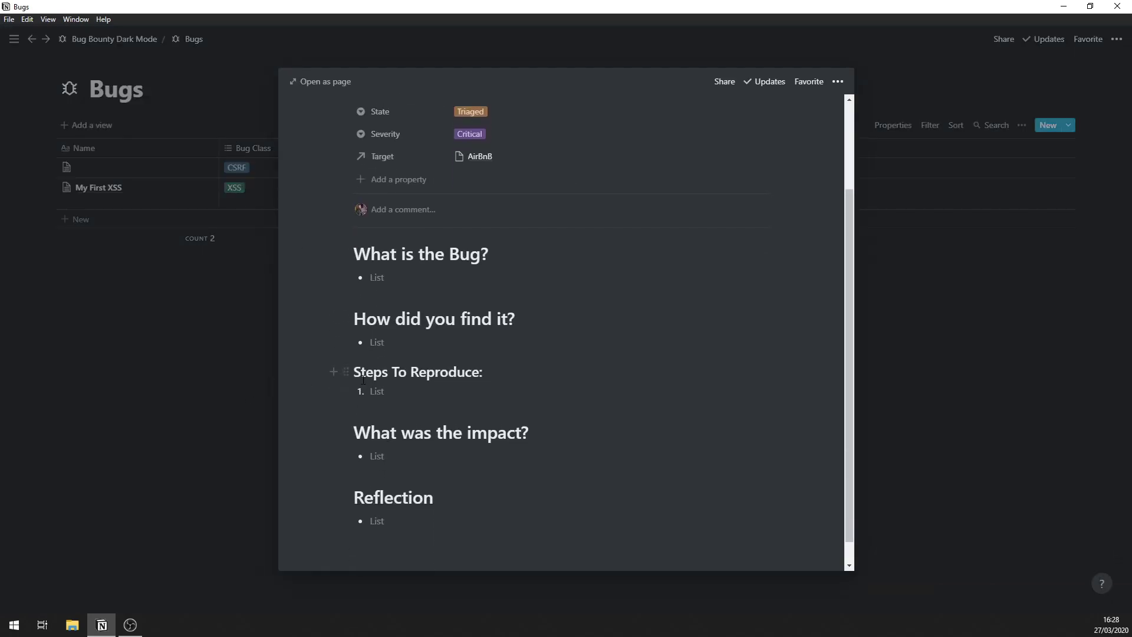
pyautogui.scroll(1, 366, 375)
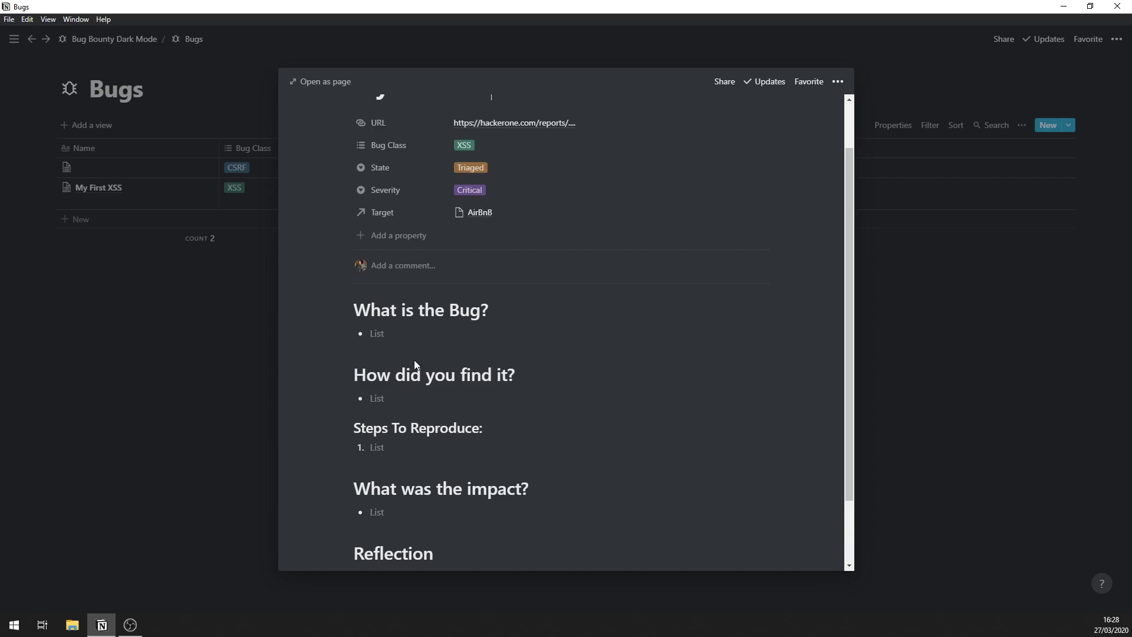
pyautogui.scroll(-2, 333, 441)
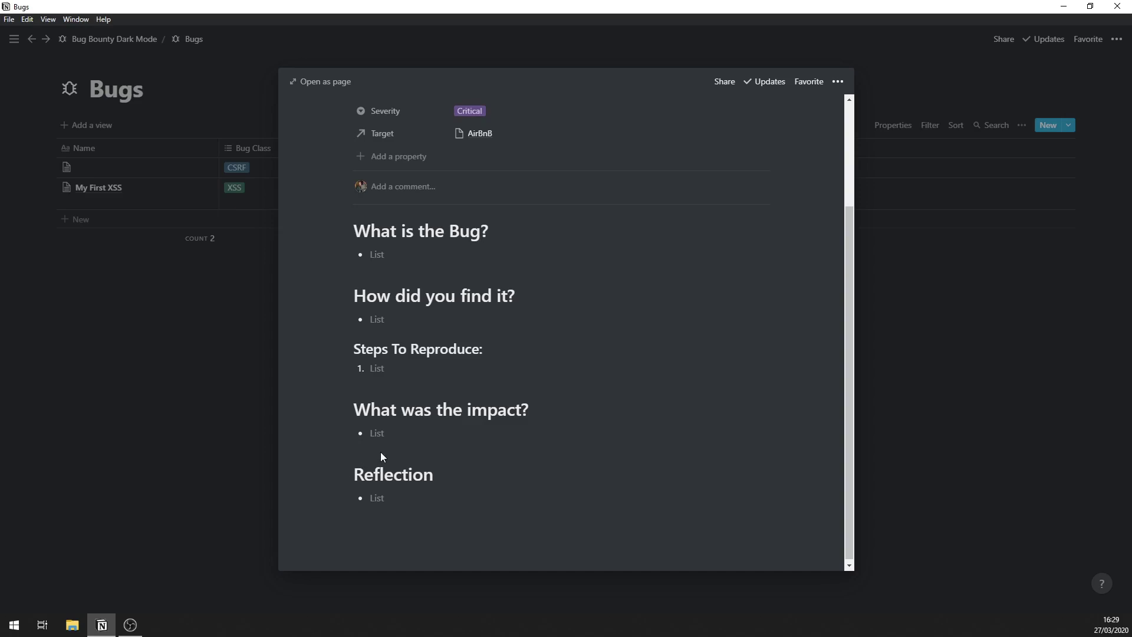
pyautogui.scroll(2, 472, 492)
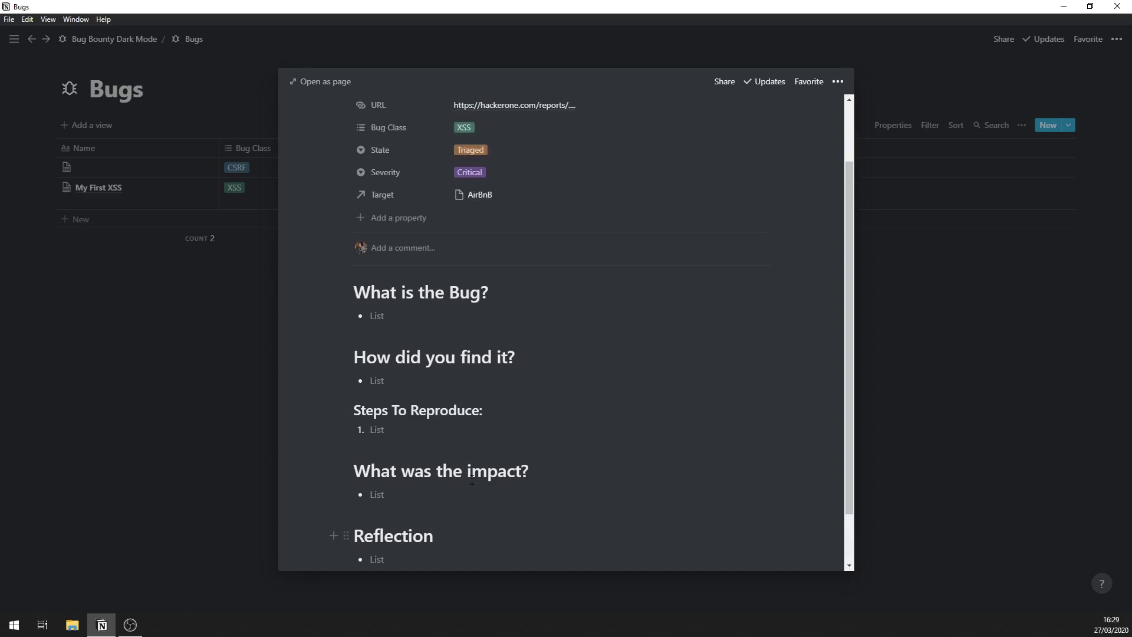
pyautogui.click(210, 402)
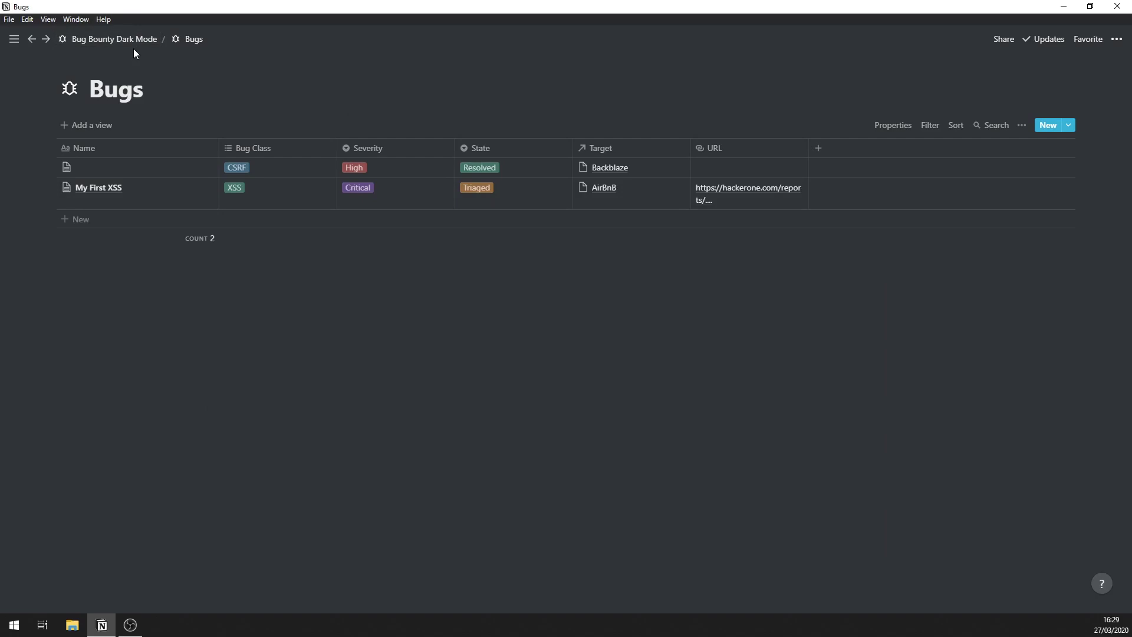
# Give My First XSS State Duplicate (after trying NA), Severity Medium, plus Information Disclosure bug class.
pyautogui.click(626, 189)
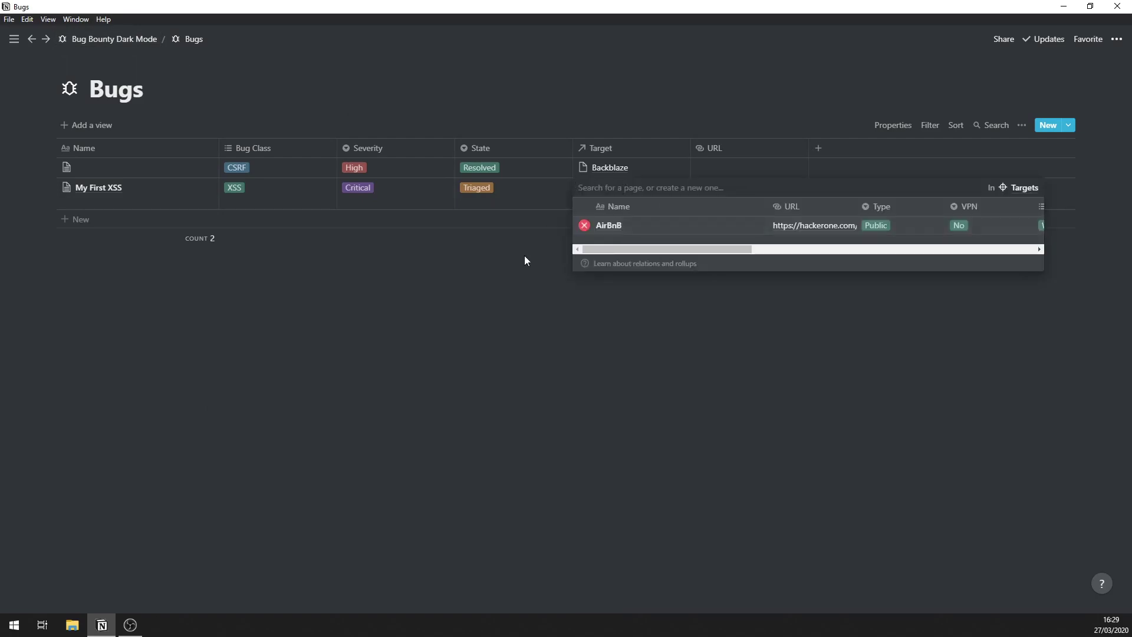
pyautogui.press('Escape')
pyautogui.click(507, 204)
pyautogui.click(494, 277)
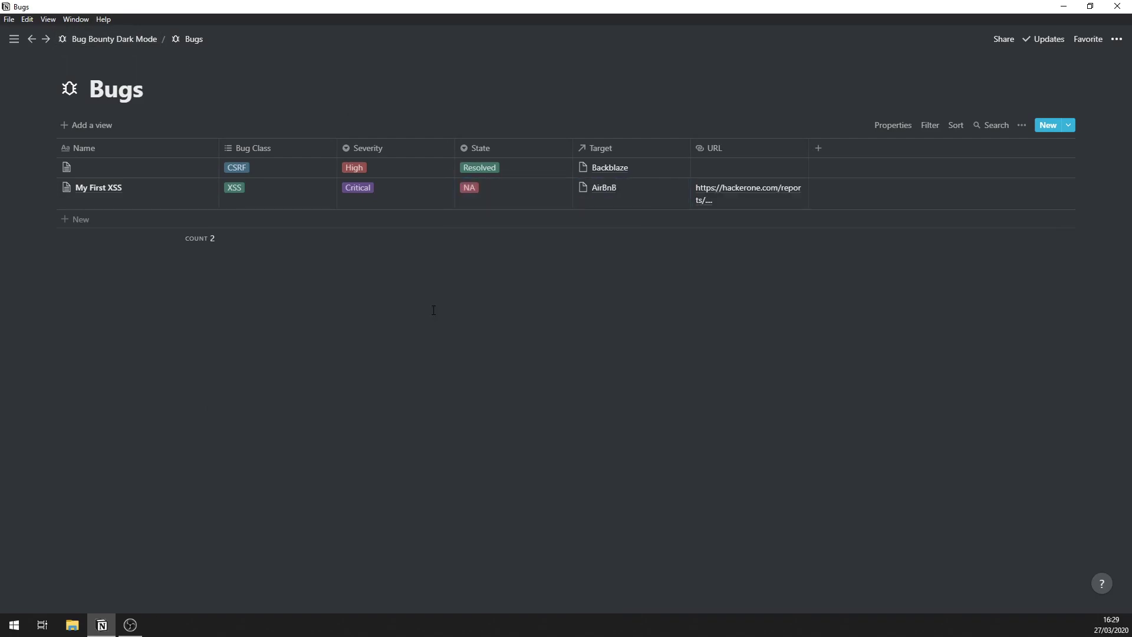
pyautogui.click(488, 206)
pyautogui.click(493, 228)
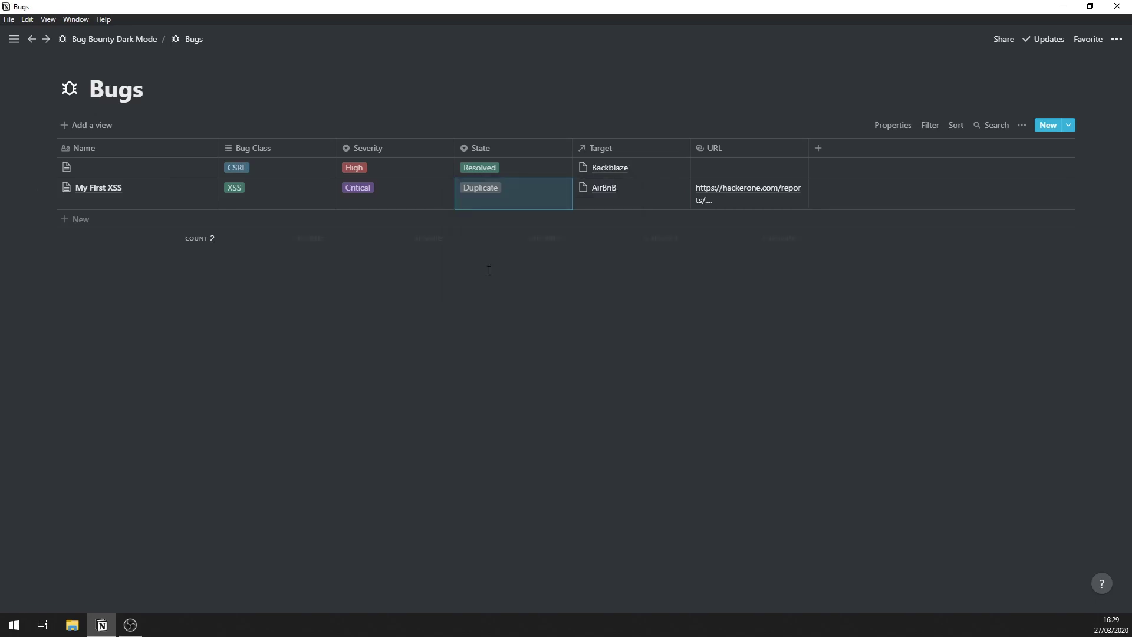
pyautogui.click(399, 204)
pyautogui.click(372, 242)
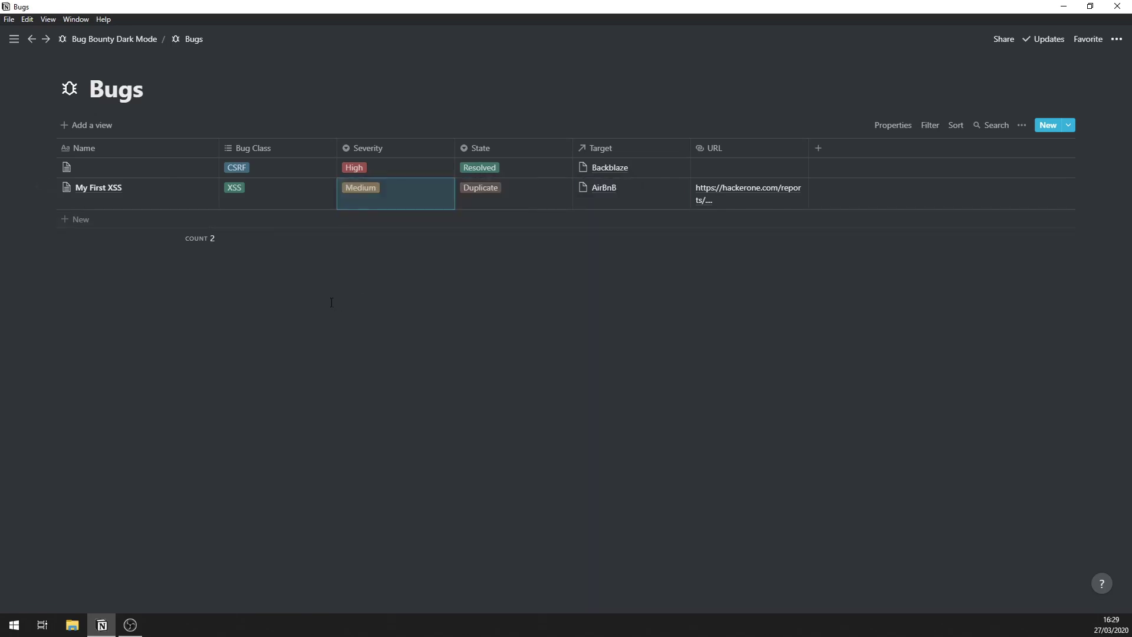
pyautogui.click(276, 202)
pyautogui.click(317, 277)
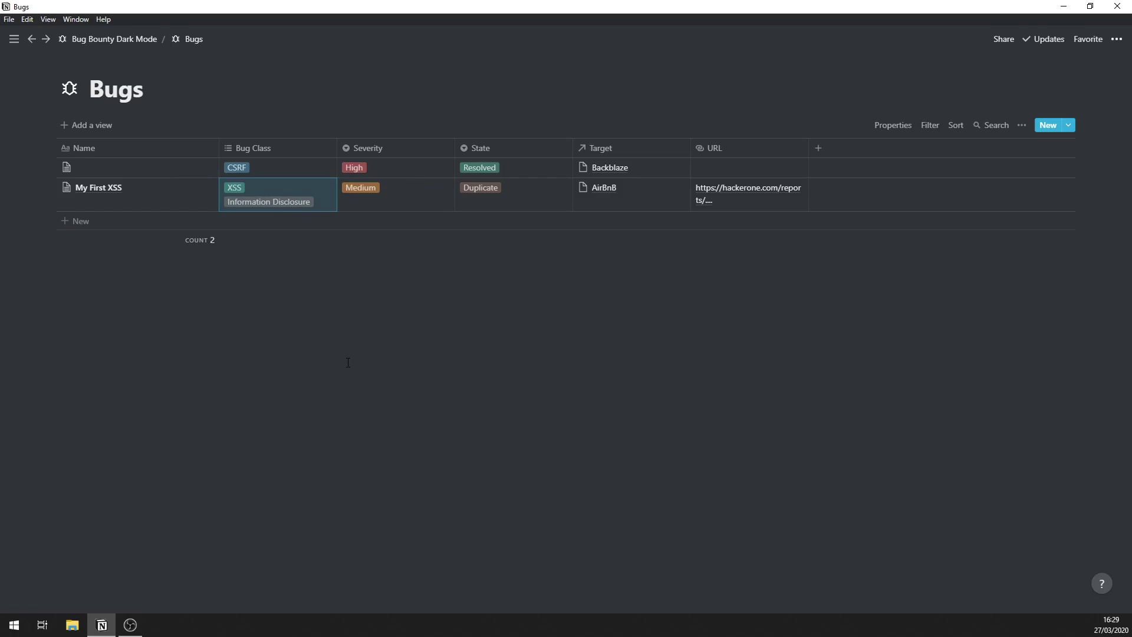
pyautogui.click(331, 350)
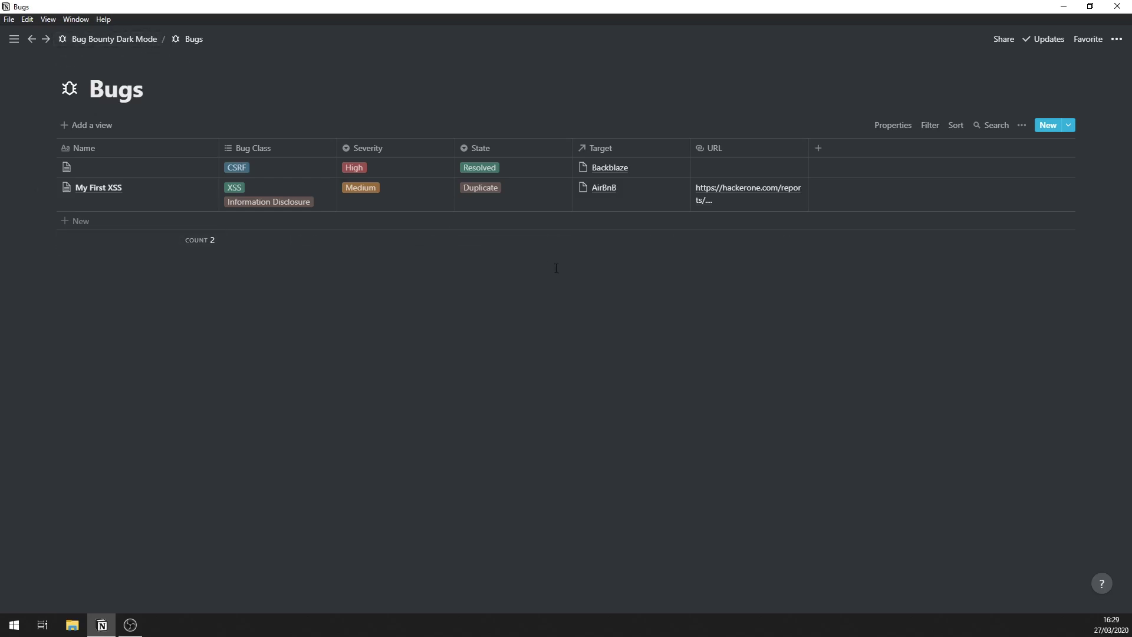
# Return to the Bug Bounty Dark Mode page via its breadcrumb and view the To-Do list and Targets.
pyautogui.click(140, 42)
pyautogui.scroll(-3, 578, 325)
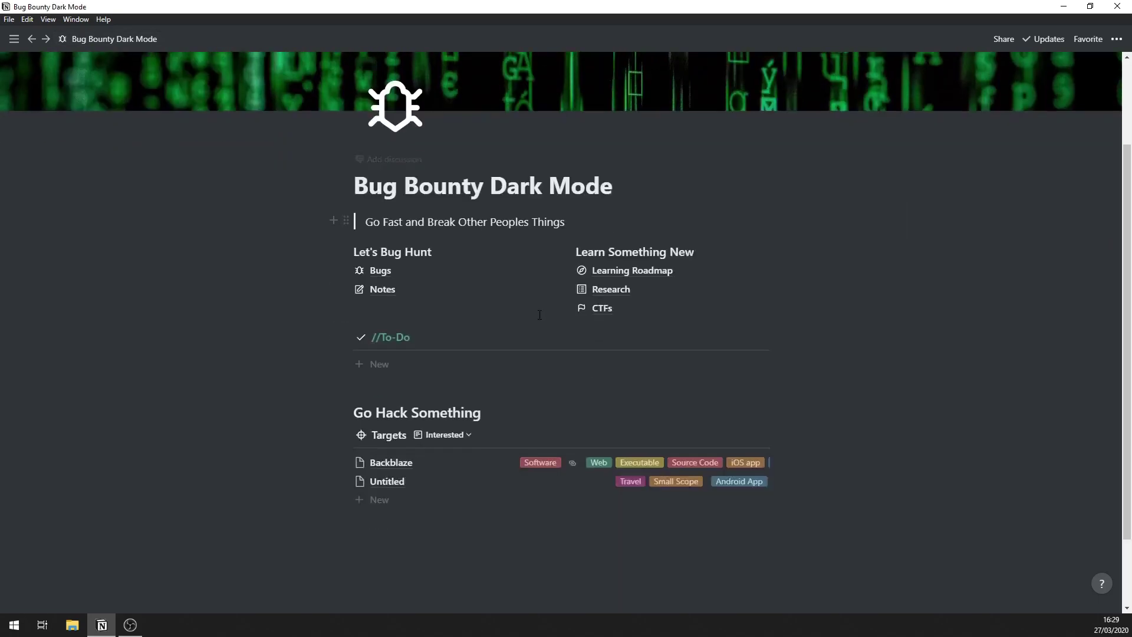
pyautogui.scroll(1, 537, 313)
pyautogui.scroll(2, 537, 313)
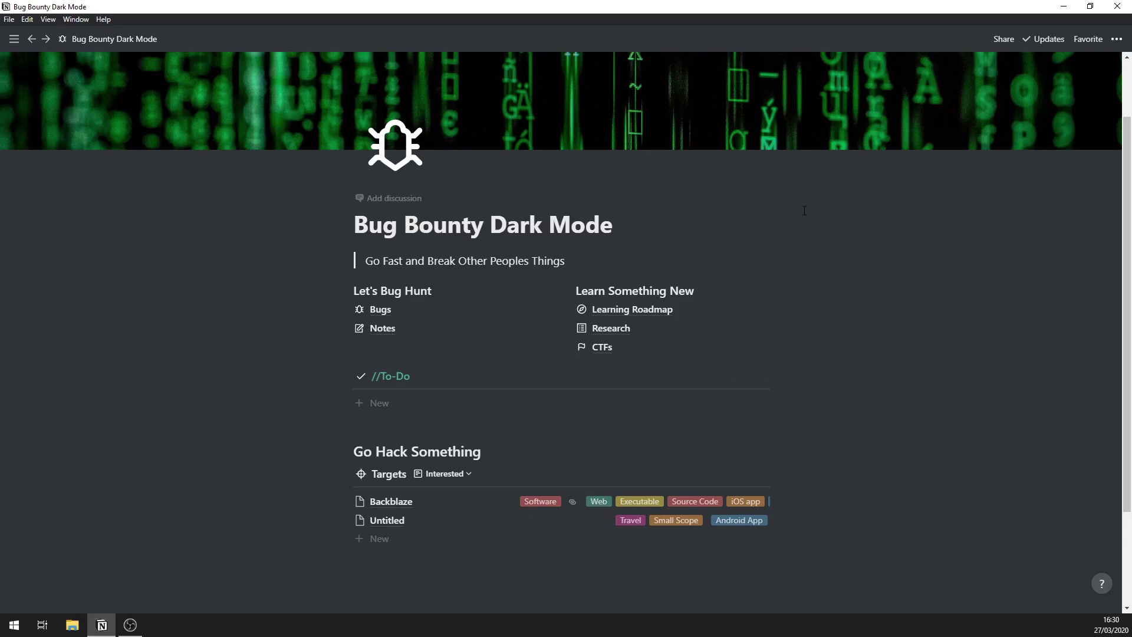
pyautogui.moveTo(910, 97)
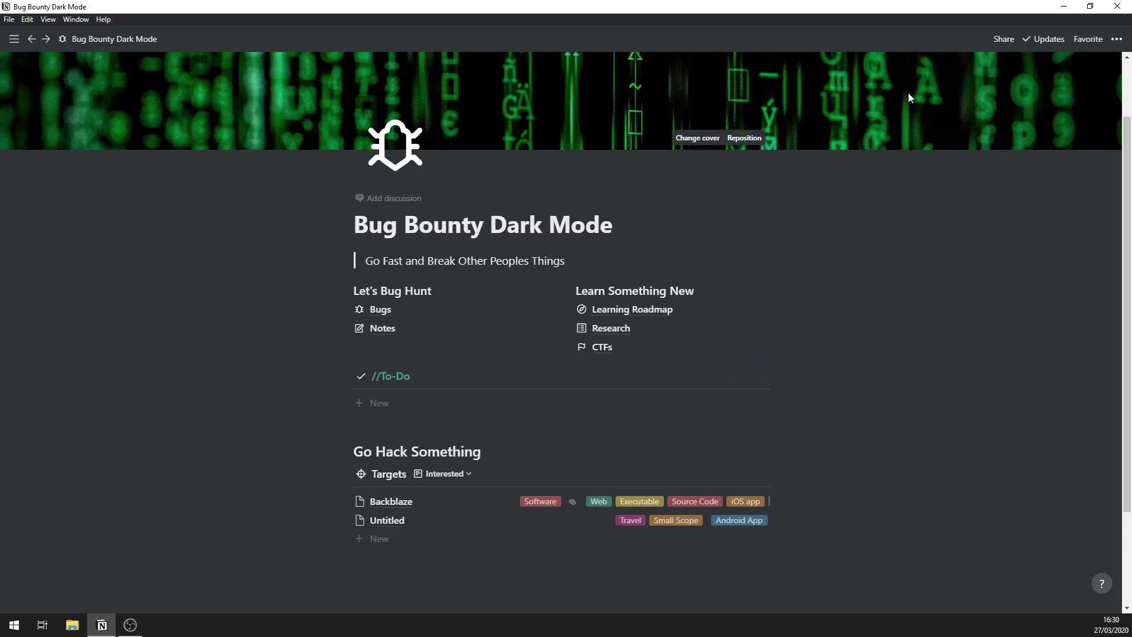